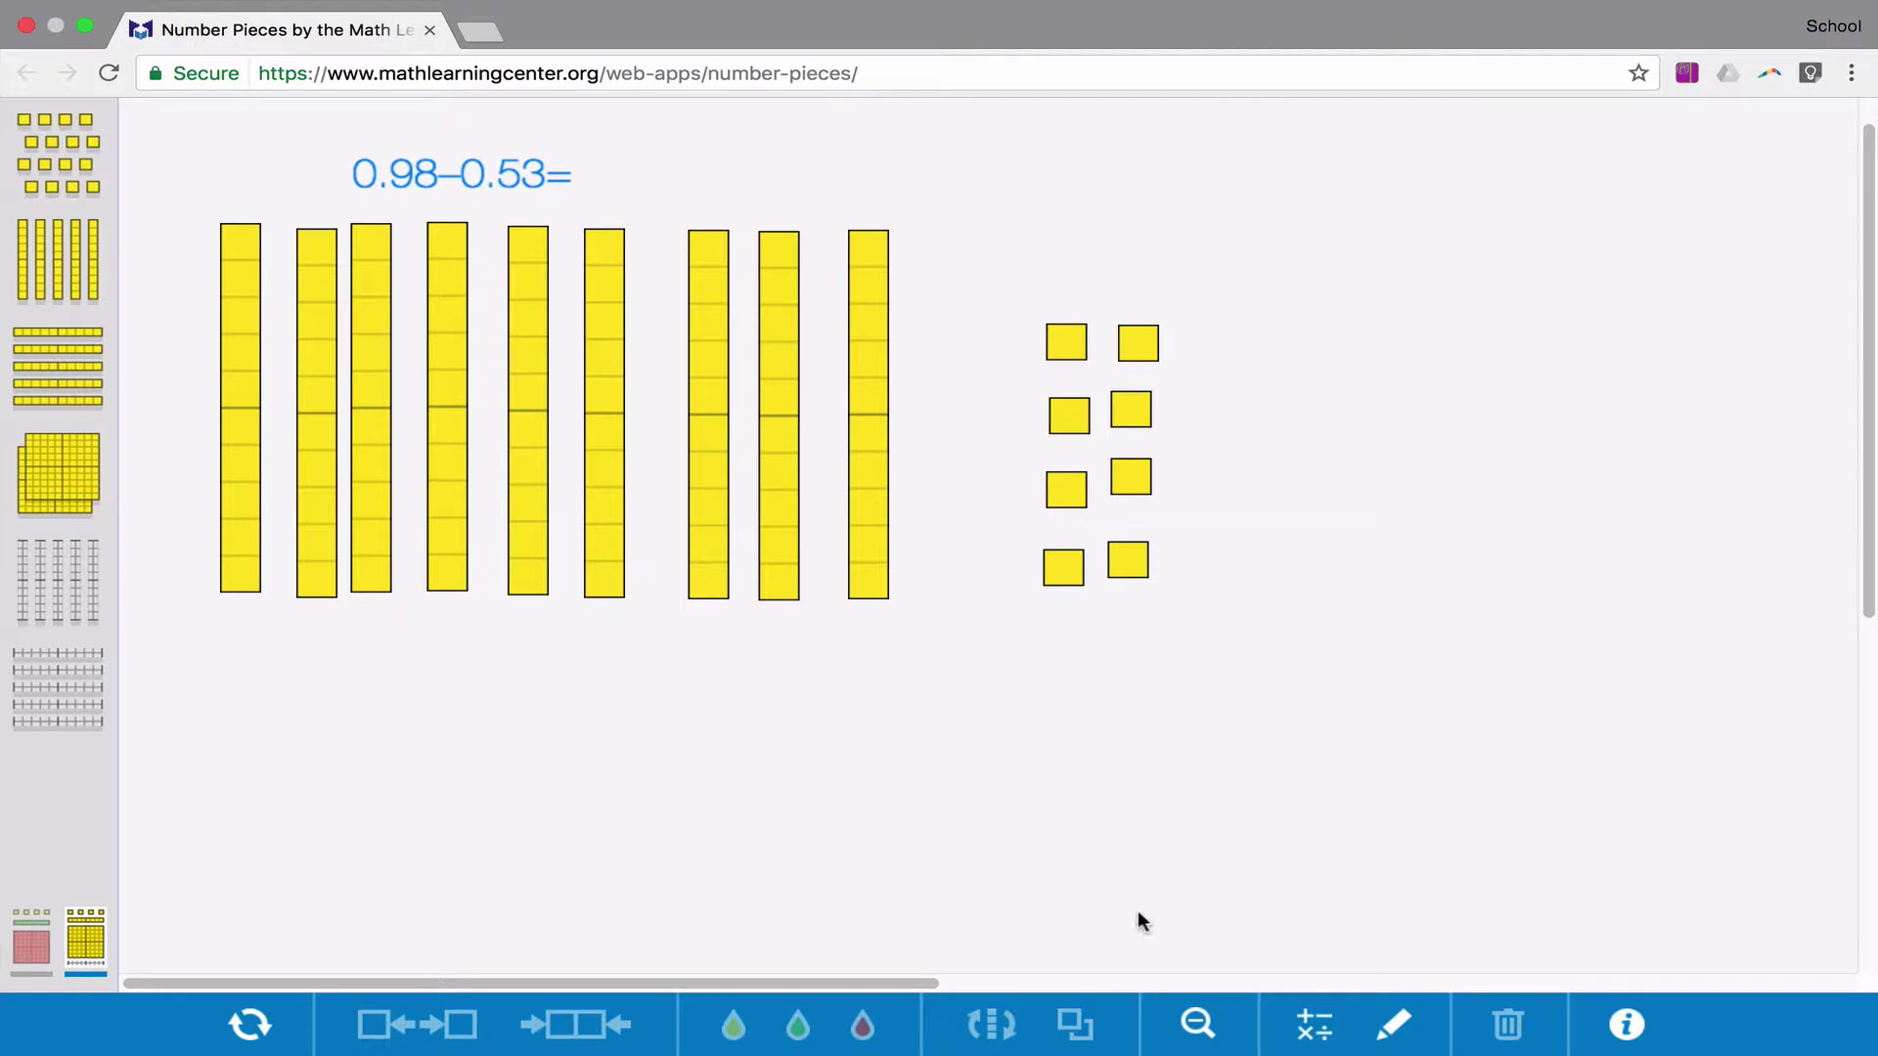
Cross out the first five ten-strips with red freehand lines to model subtracting 0.5.
click(1393, 1024)
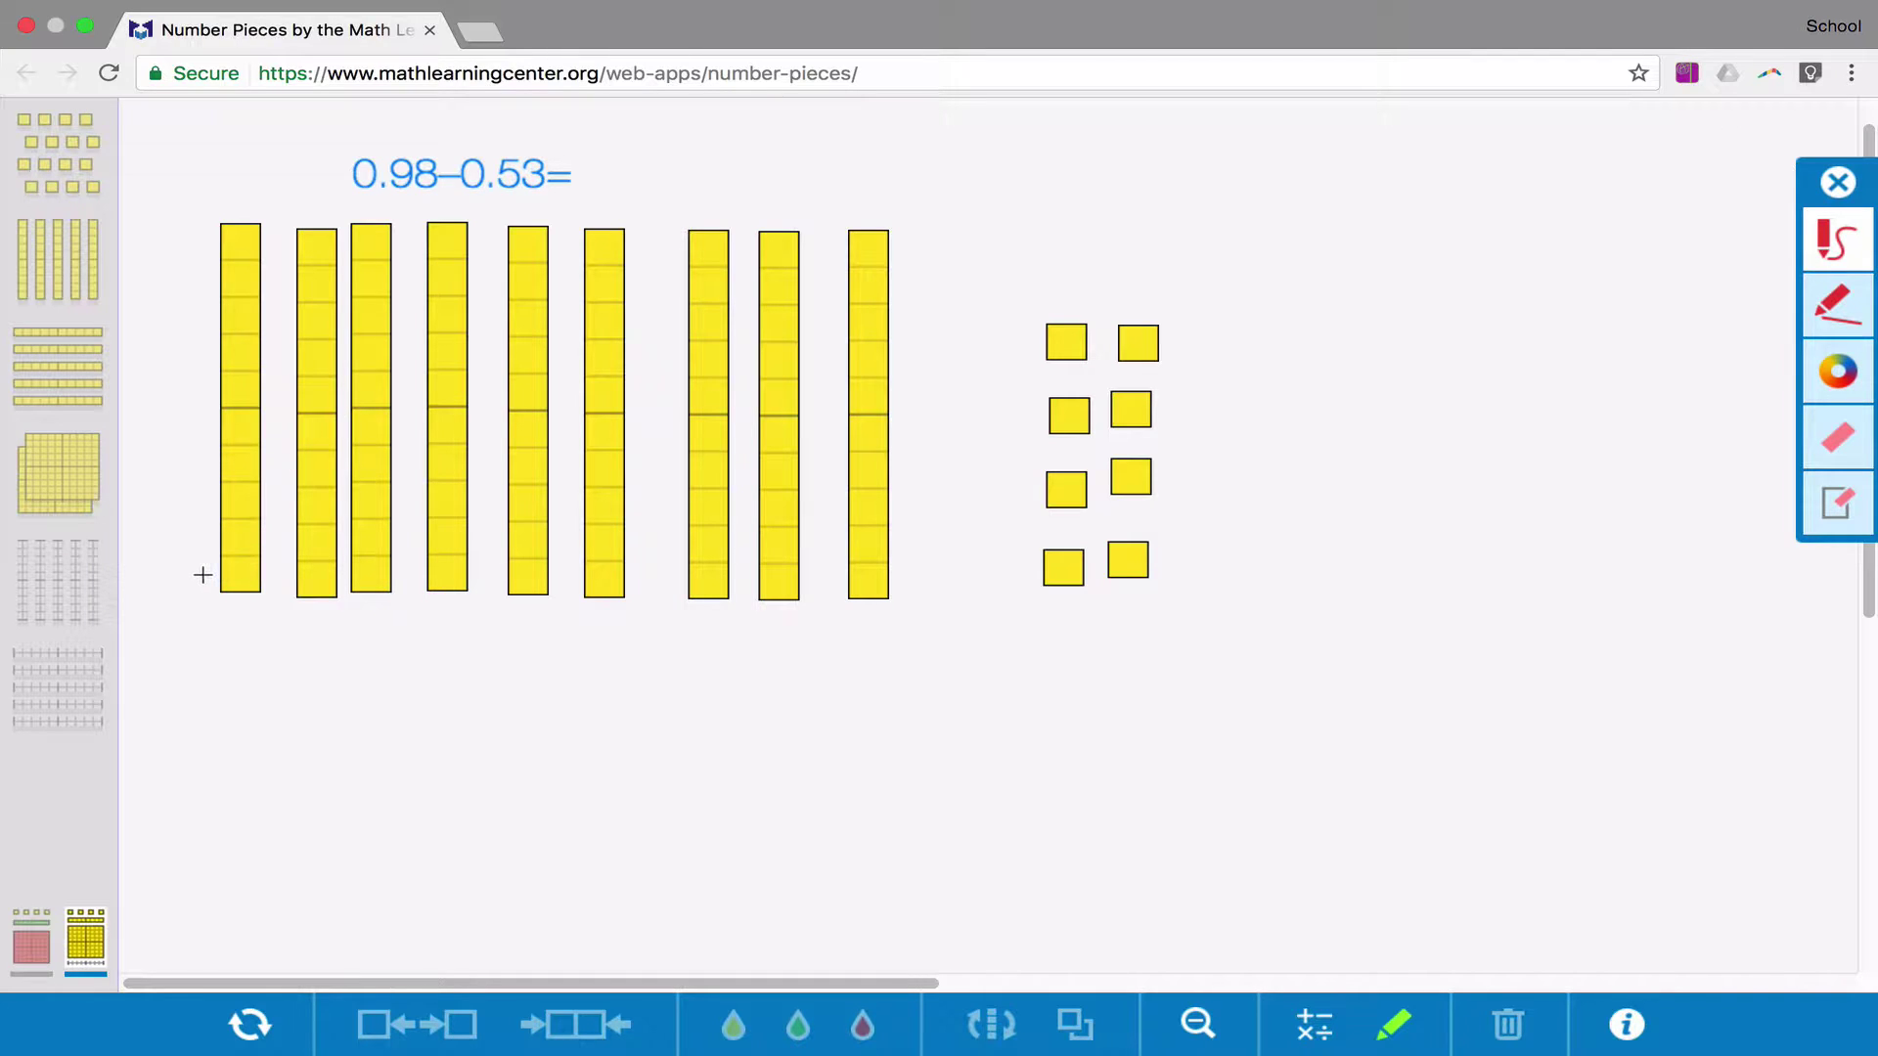
drag(201, 574, 210, 235)
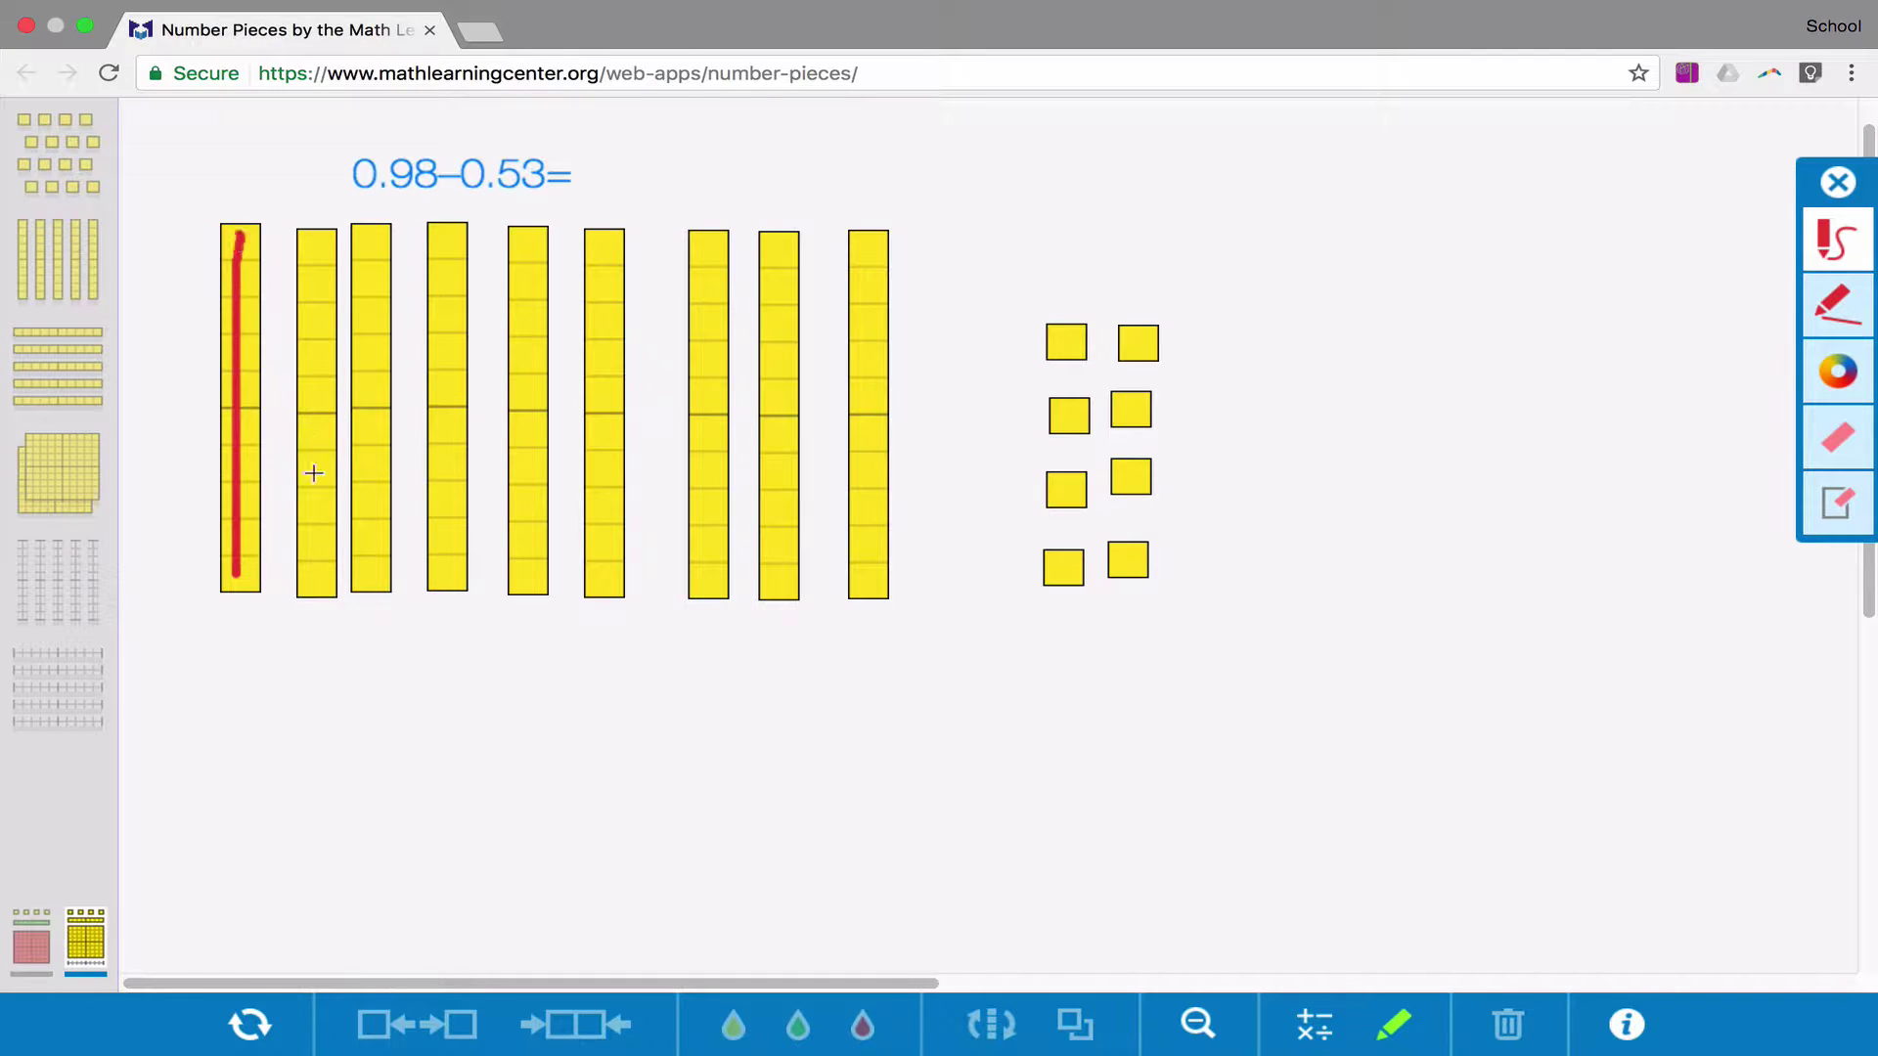
drag(275, 543, 323, 231)
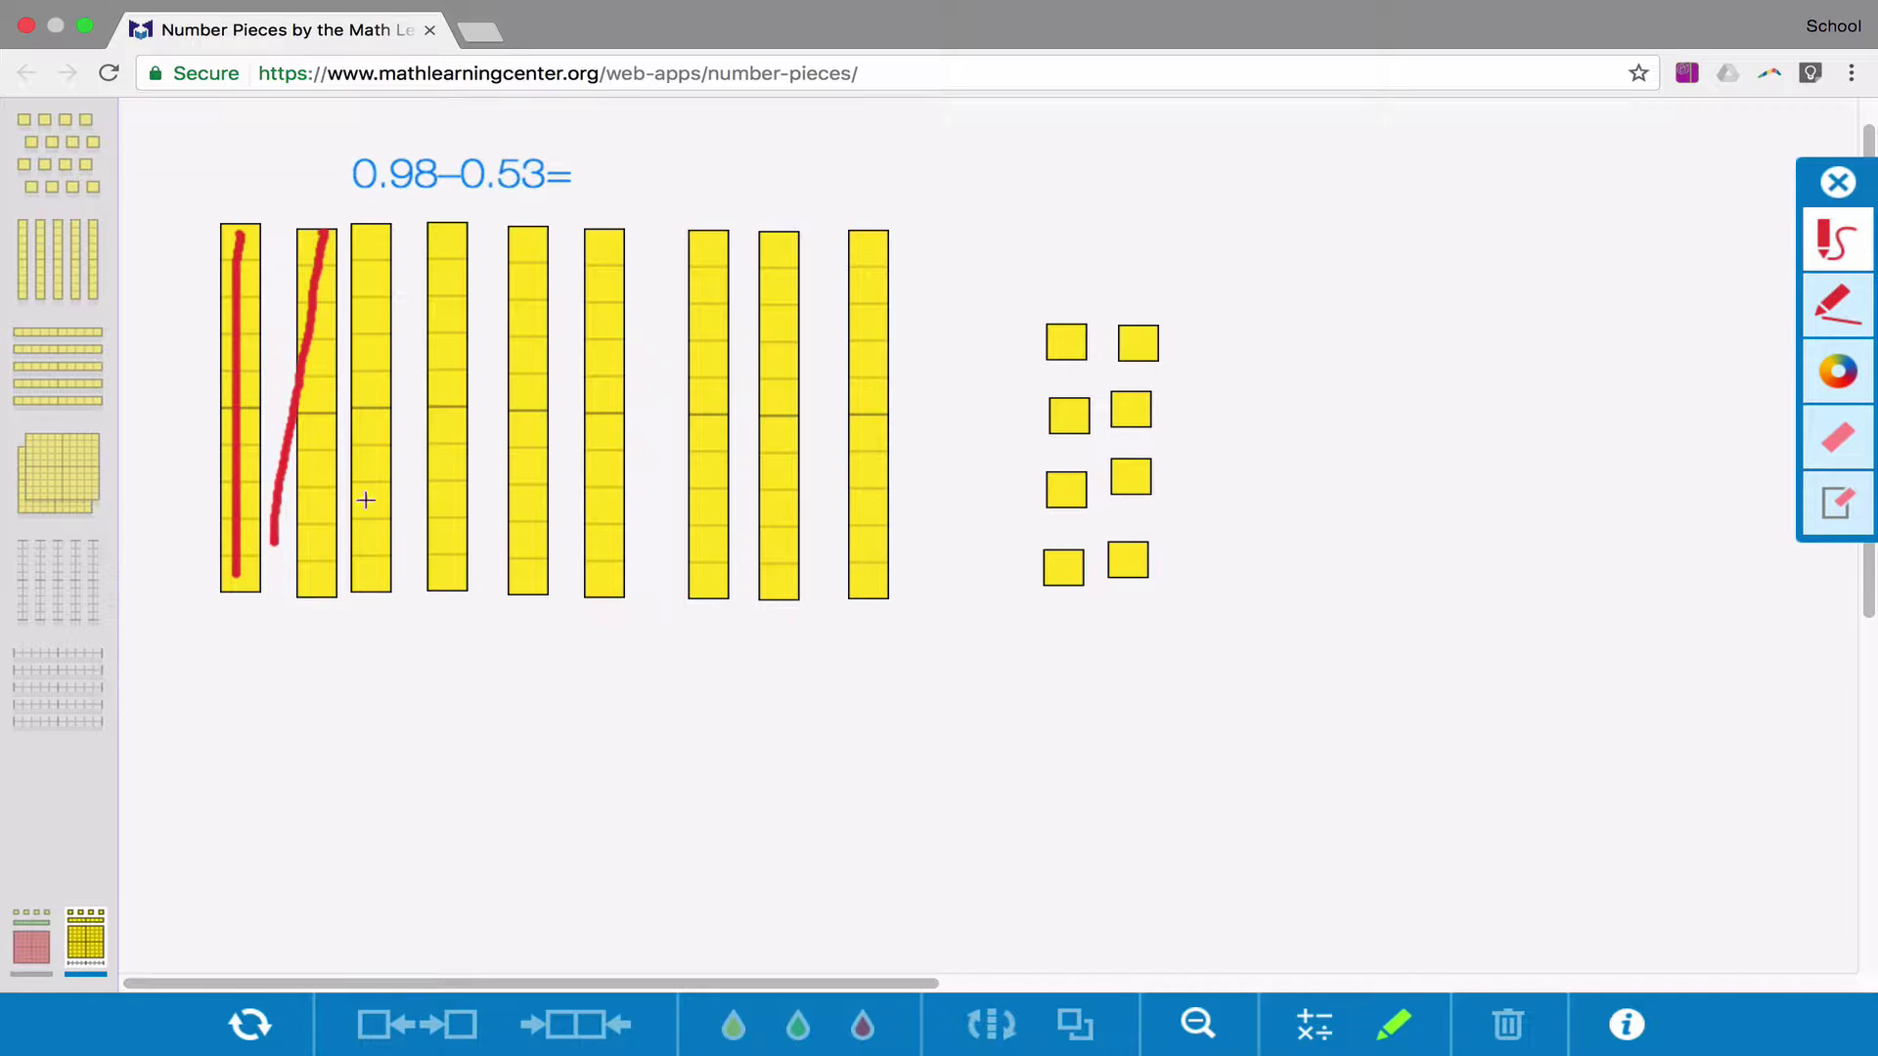
click(338, 534)
drag(339, 519, 385, 223)
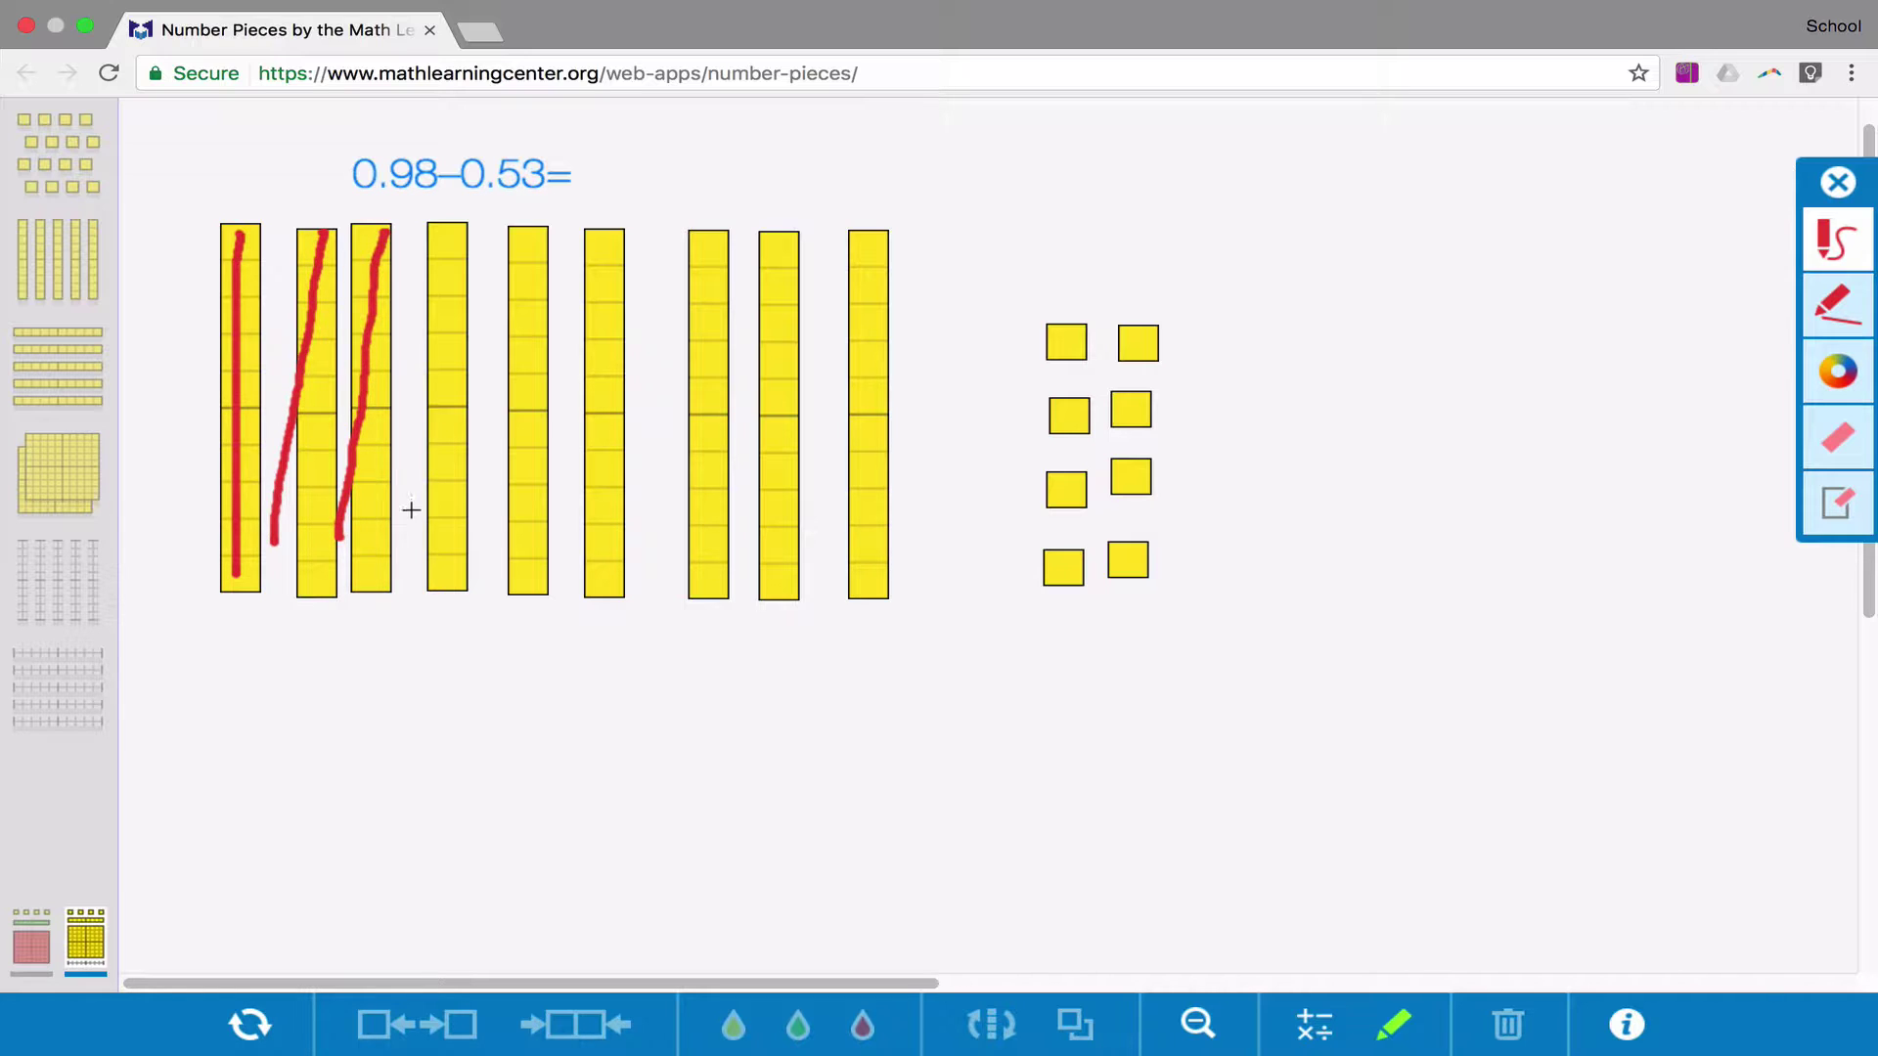
drag(408, 494, 473, 232)
drag(486, 470, 566, 232)
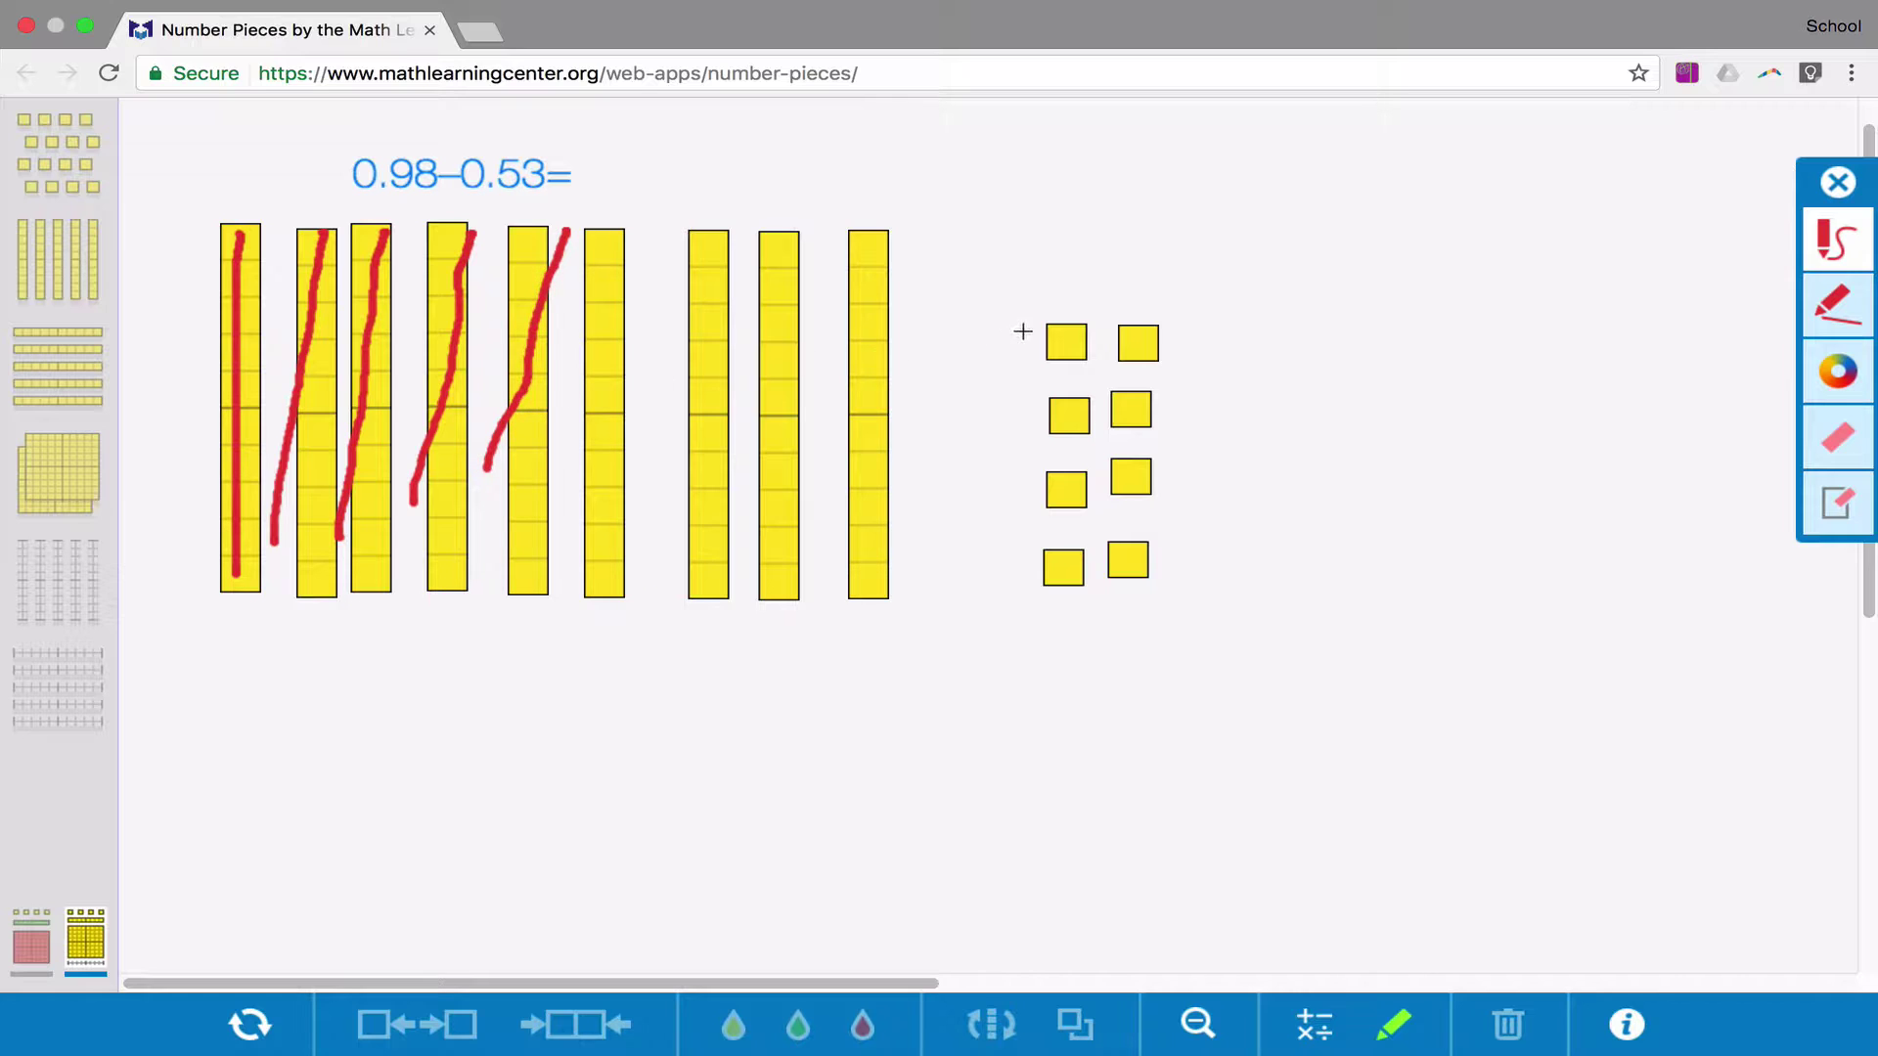
Cross out three small unit squares, the top pair and one below, with short red freehand lines.
drag(1038, 364, 1102, 293)
drag(1110, 372, 1178, 311)
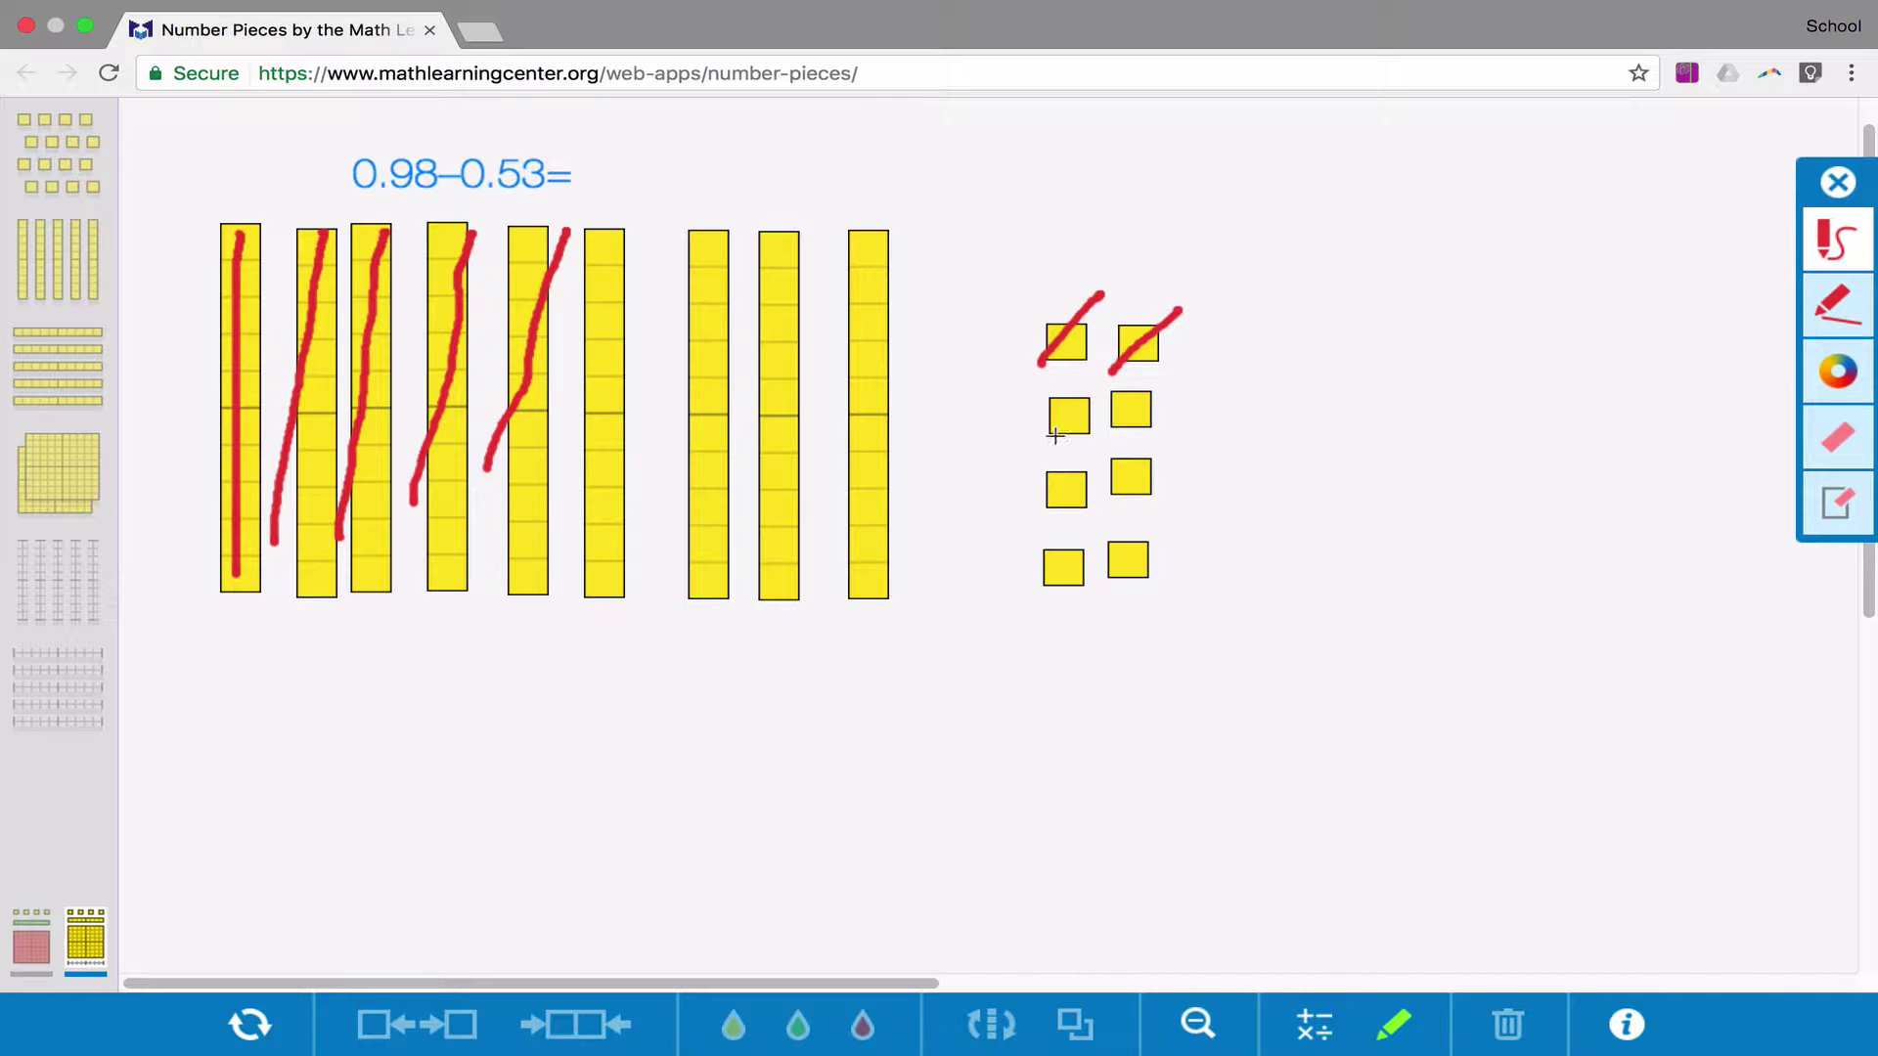
drag(1043, 442, 1092, 390)
Add a text label reading 0.44 after the equals sign of the equation 0.98–0.53=.
click(1316, 1024)
drag(1012, 452, 648, 185)
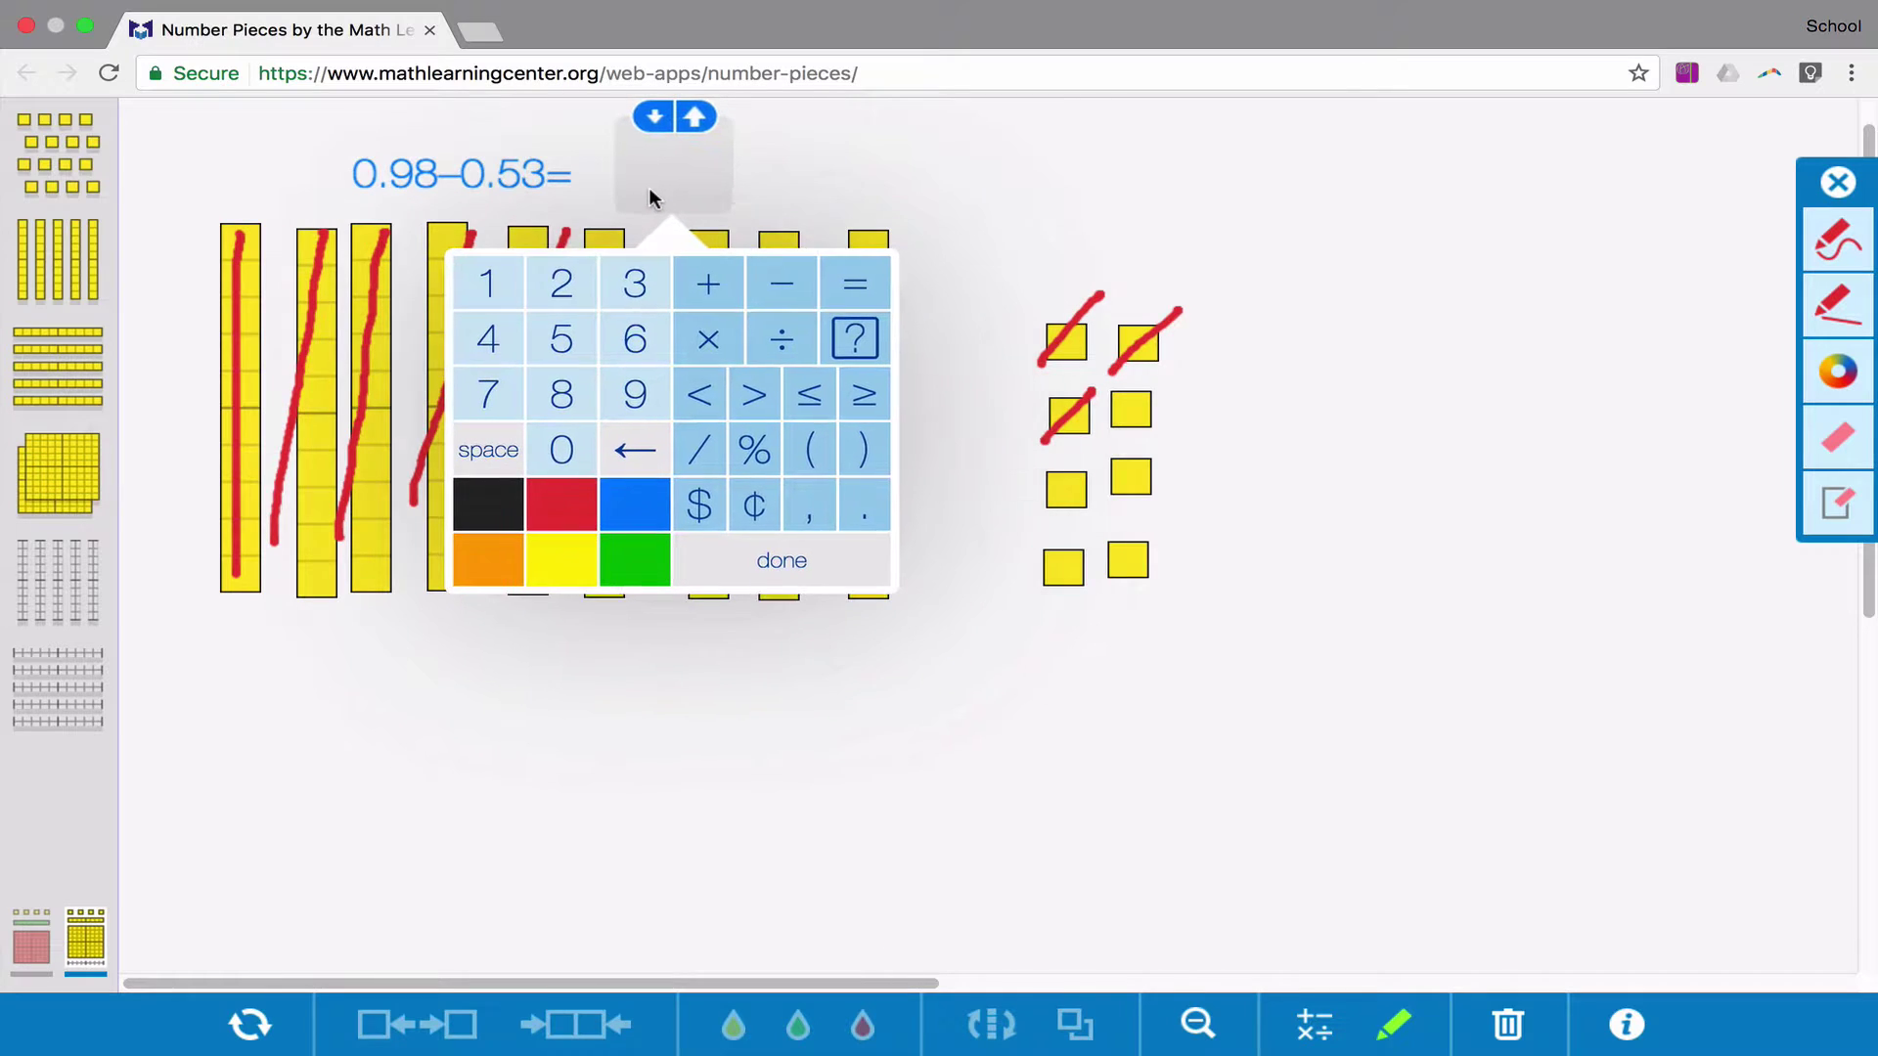
click(559, 451)
click(863, 506)
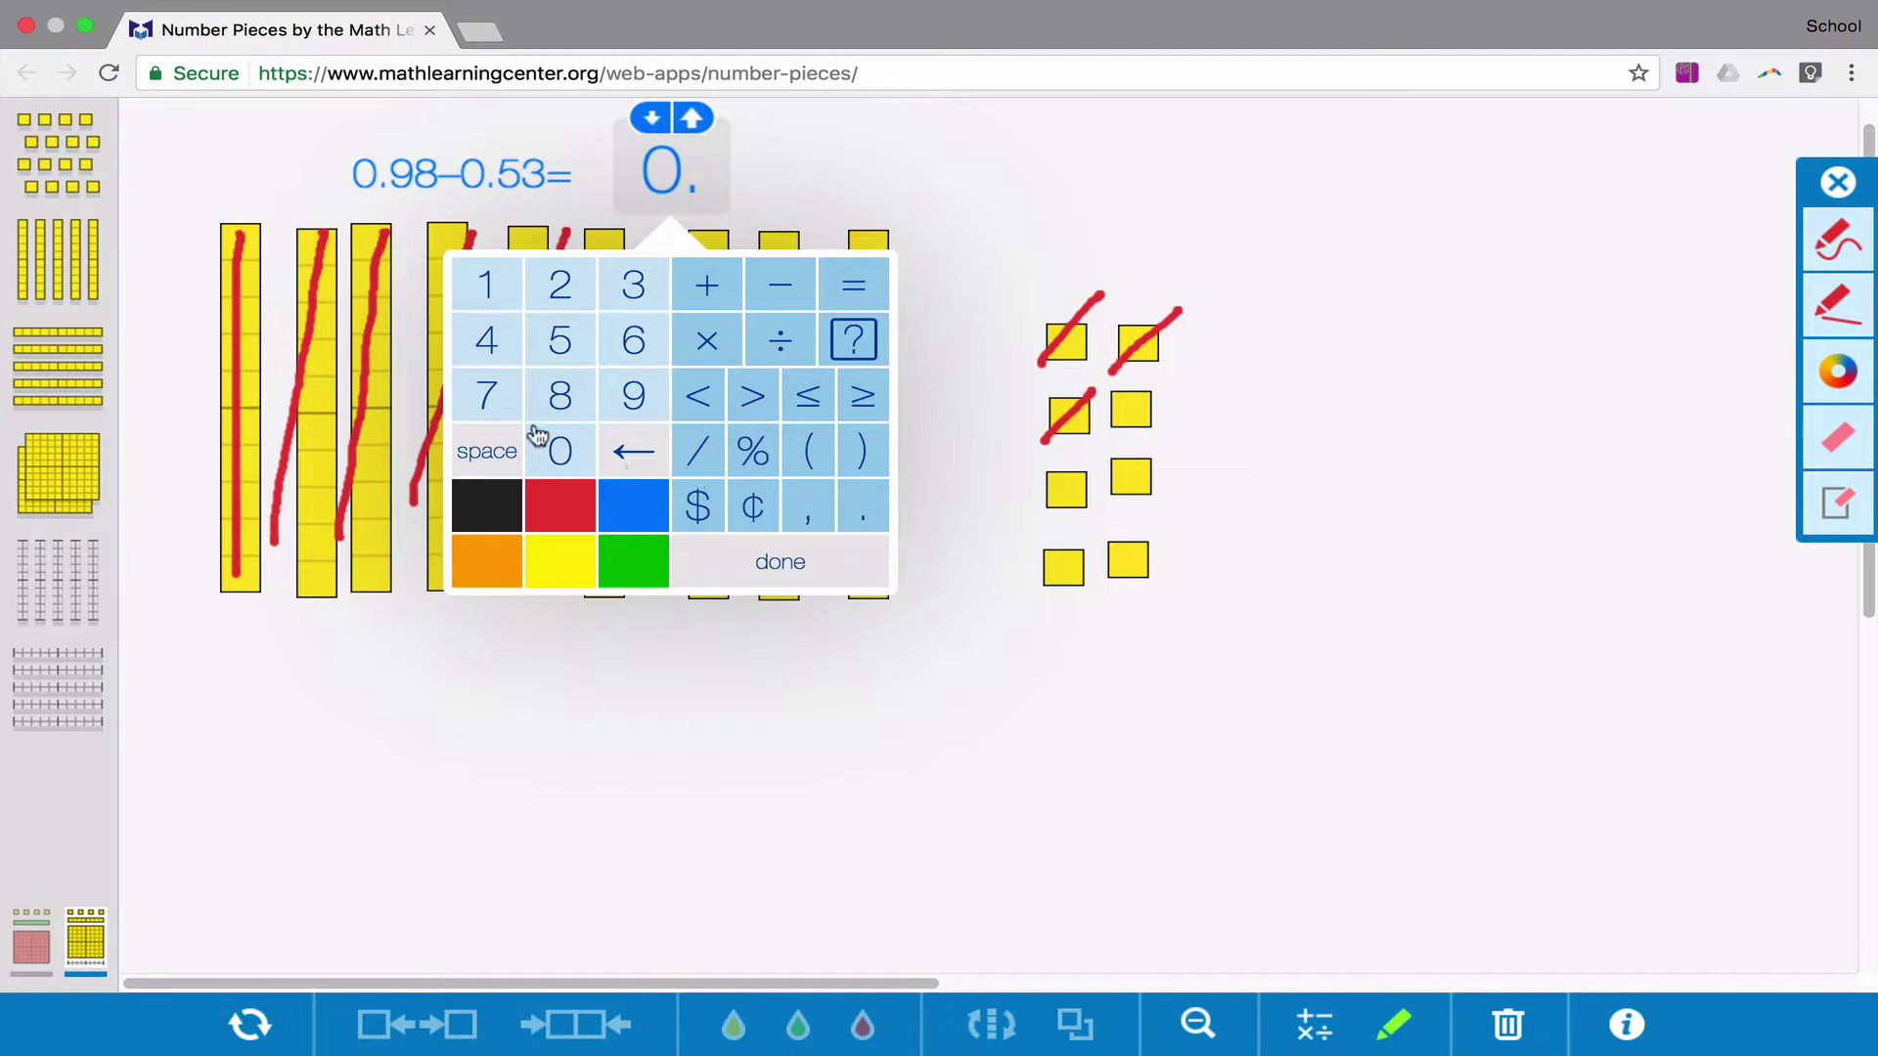
click(486, 343)
click(486, 343)
click(780, 565)
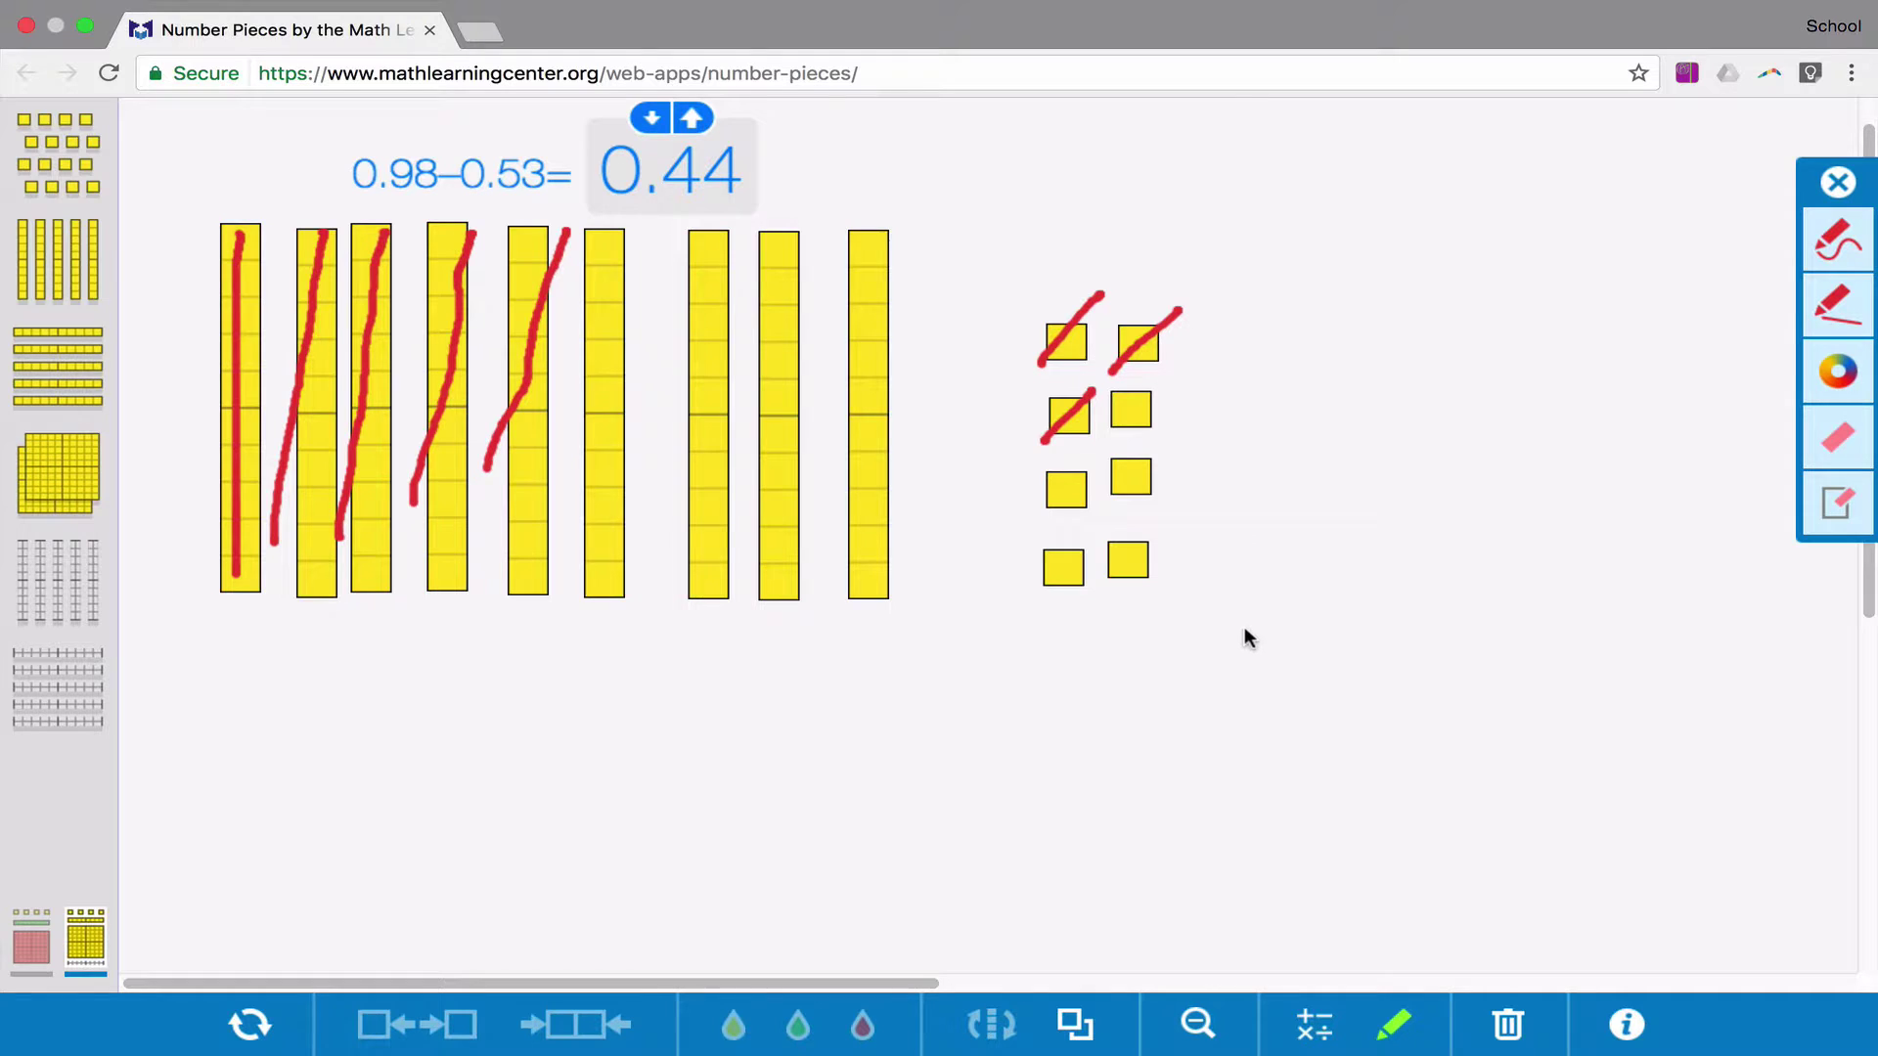
Clear the workspace and place a new text label reading 5–1.2 in its upper-left area.
click(251, 1027)
click(1061, 638)
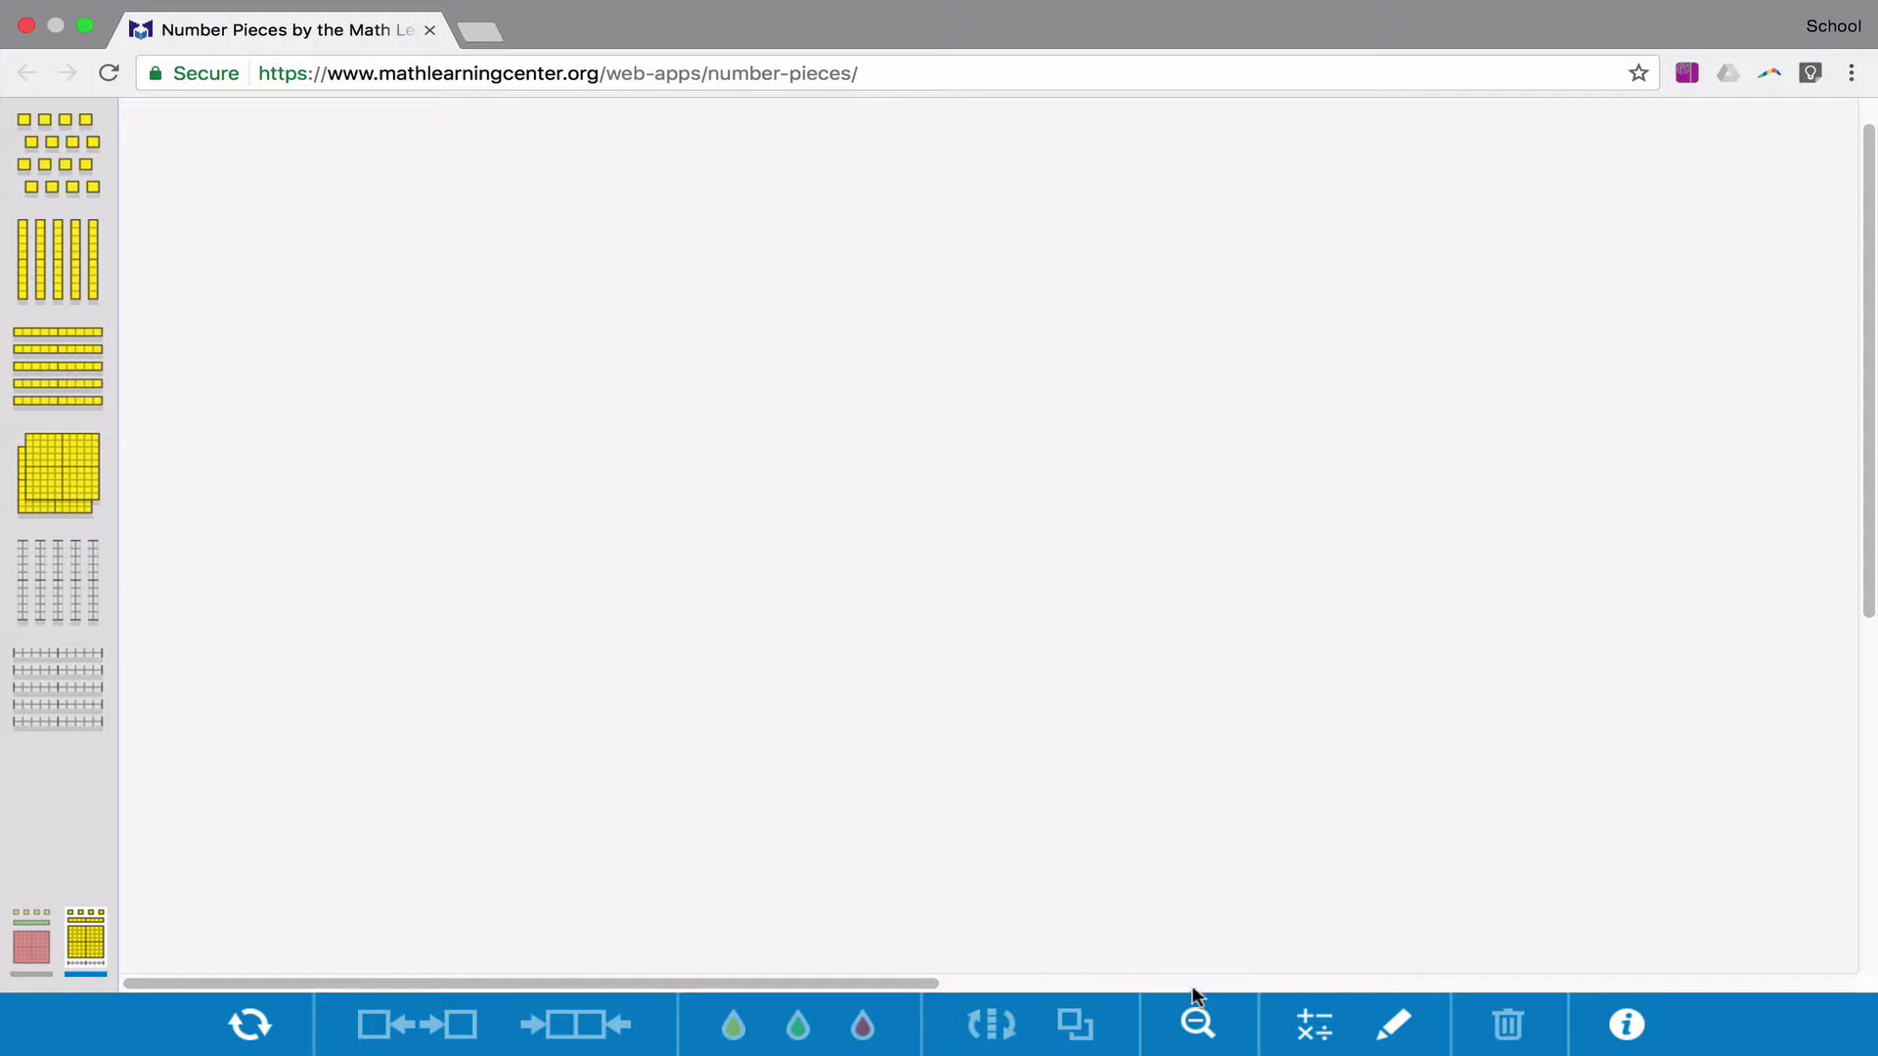
click(1307, 1024)
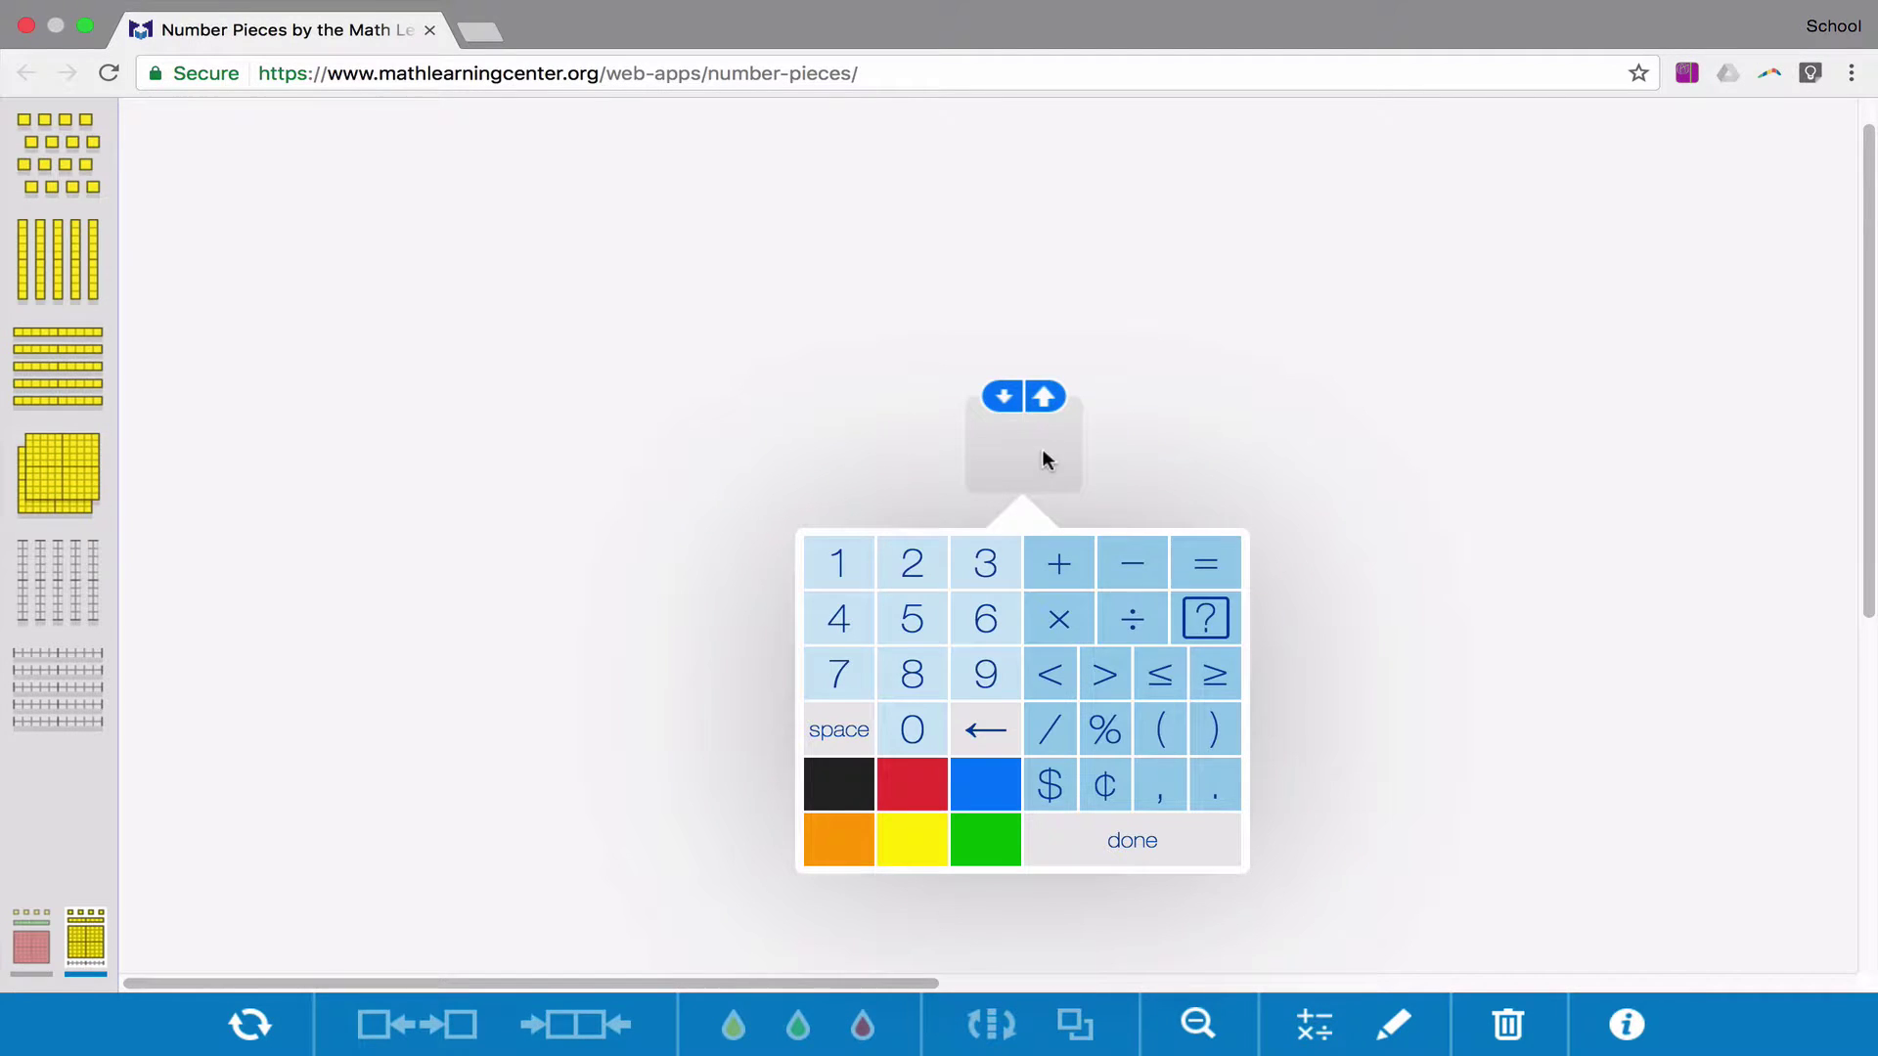
drag(1029, 446, 376, 200)
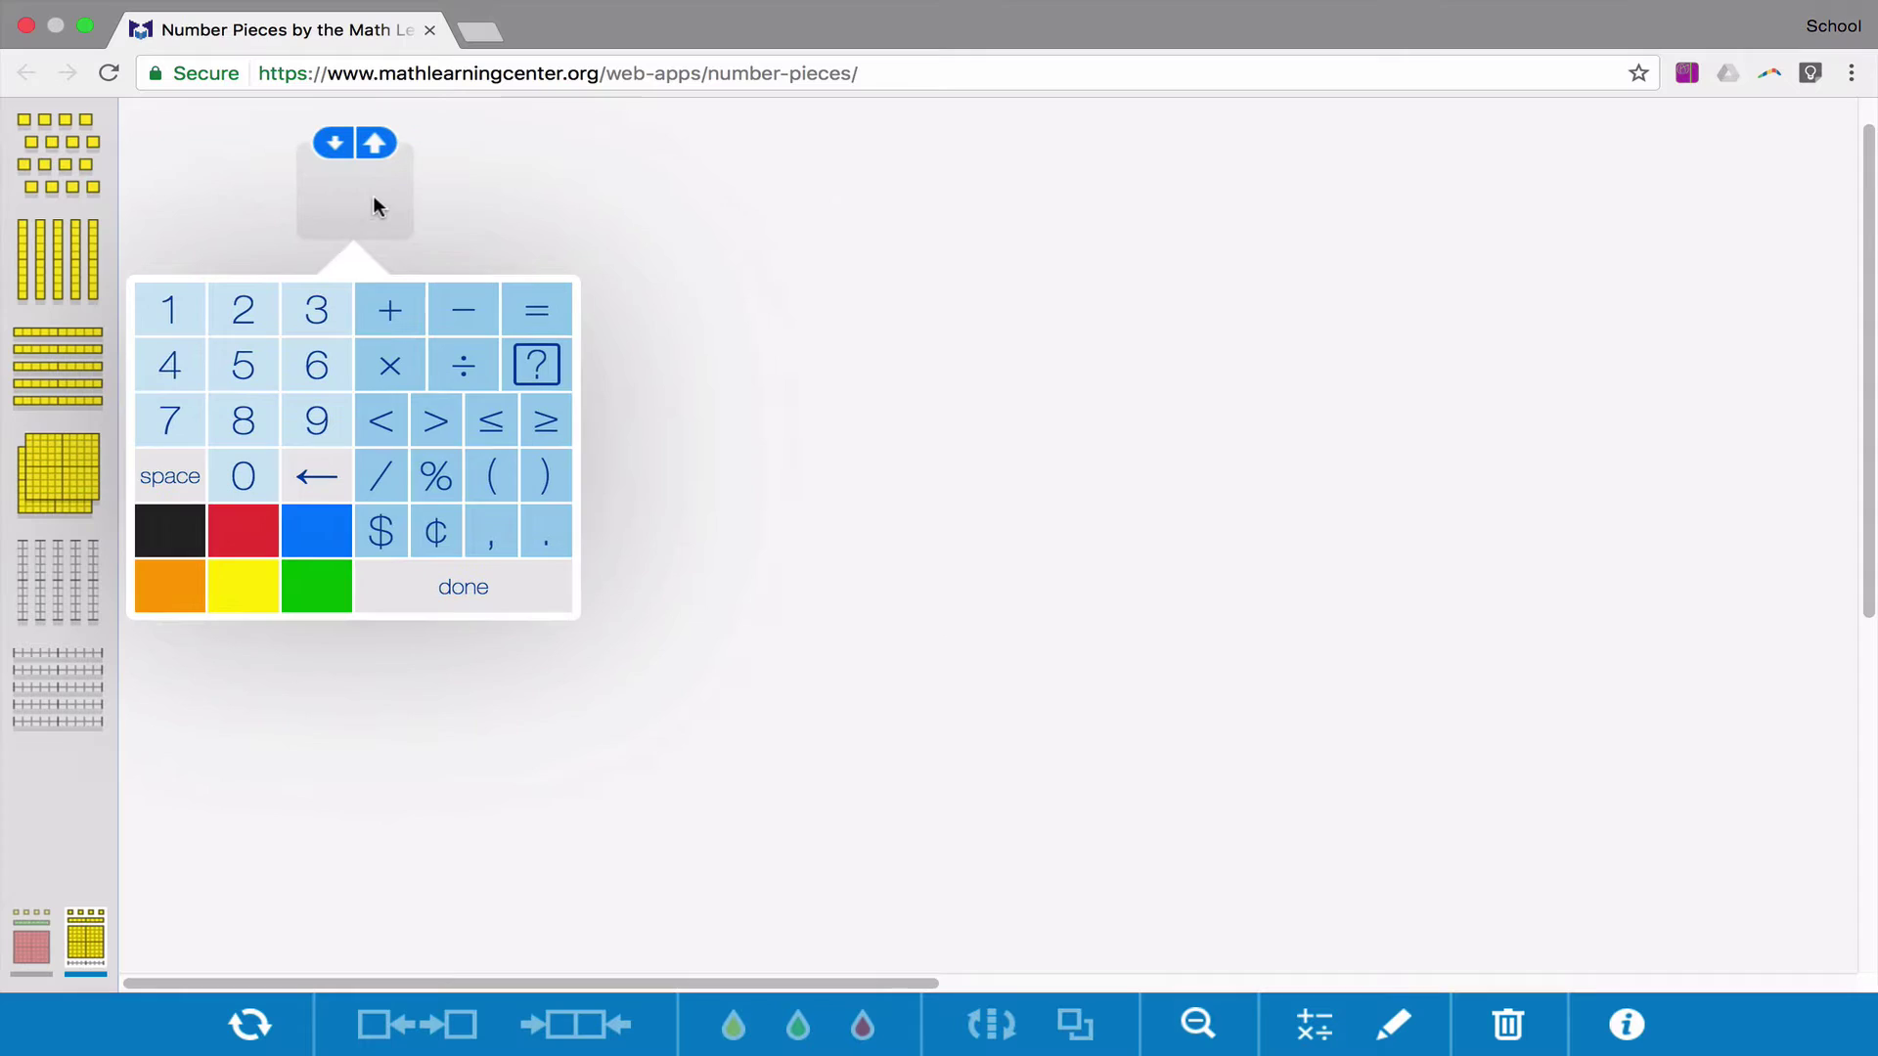
click(249, 370)
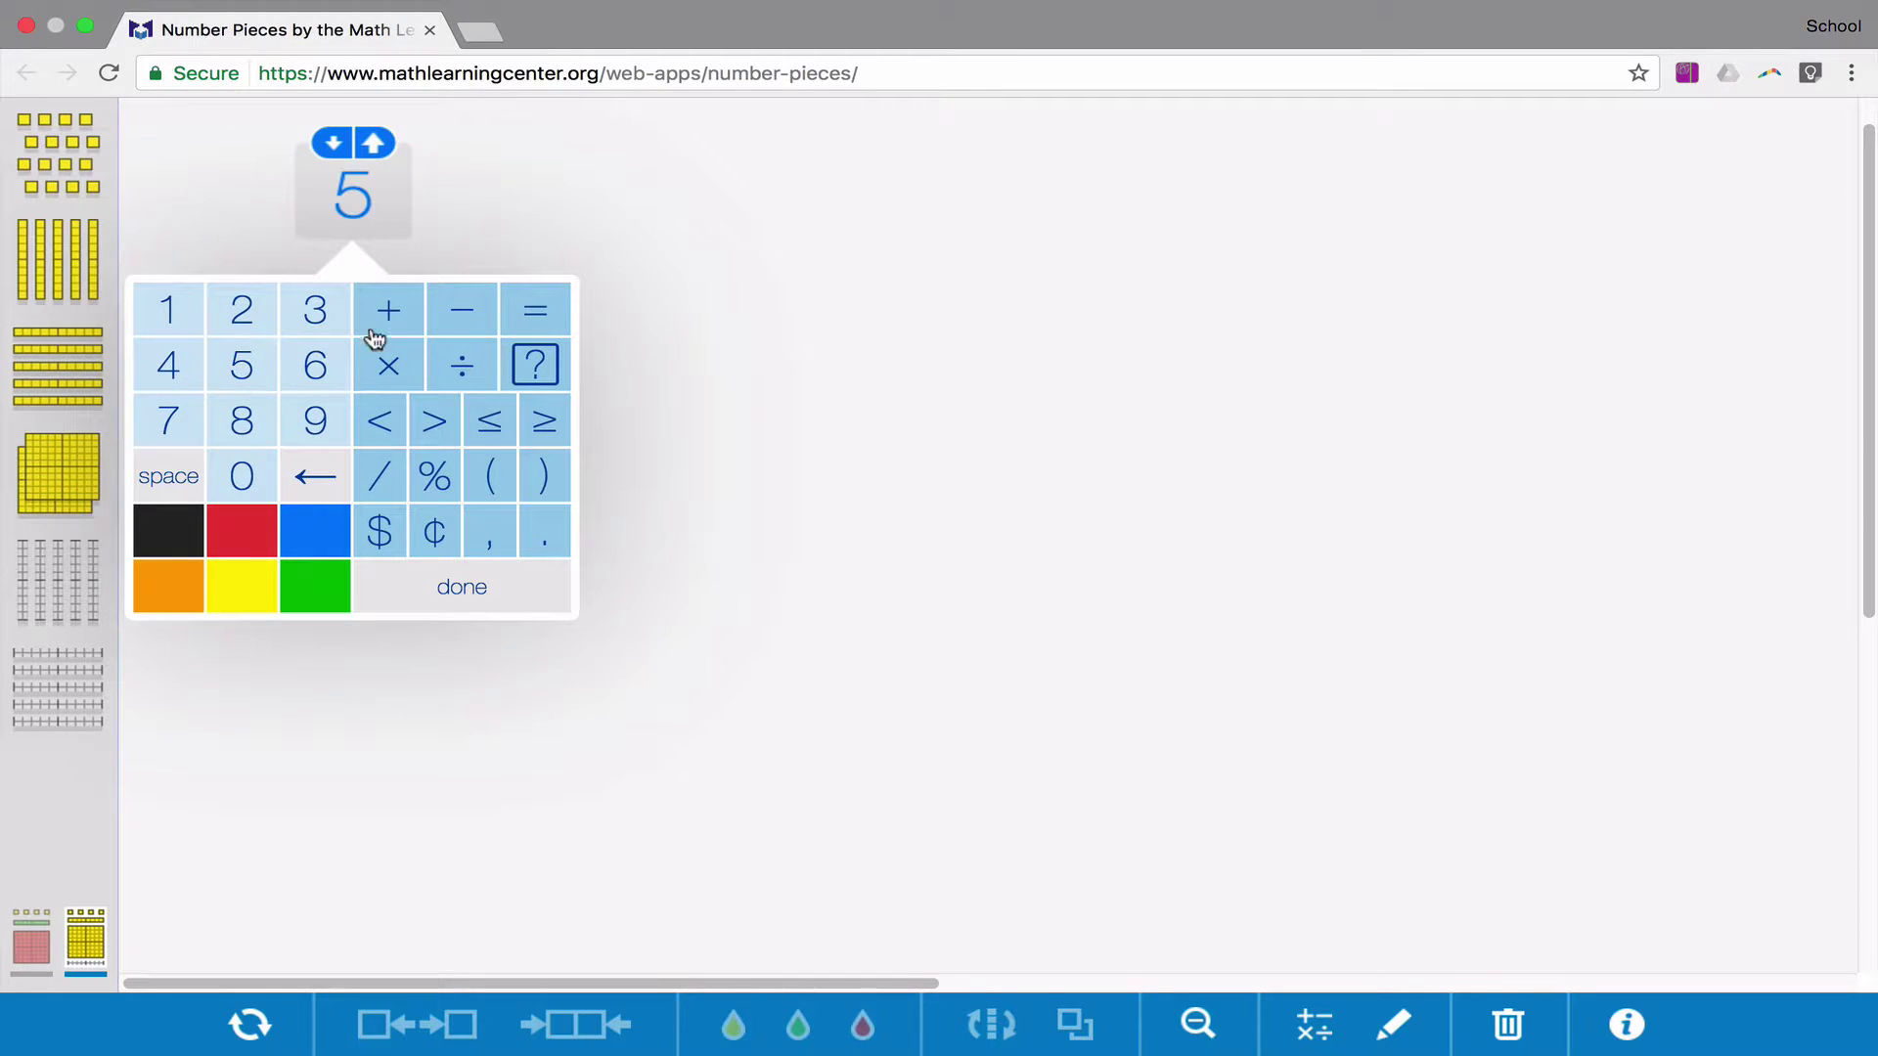
click(457, 305)
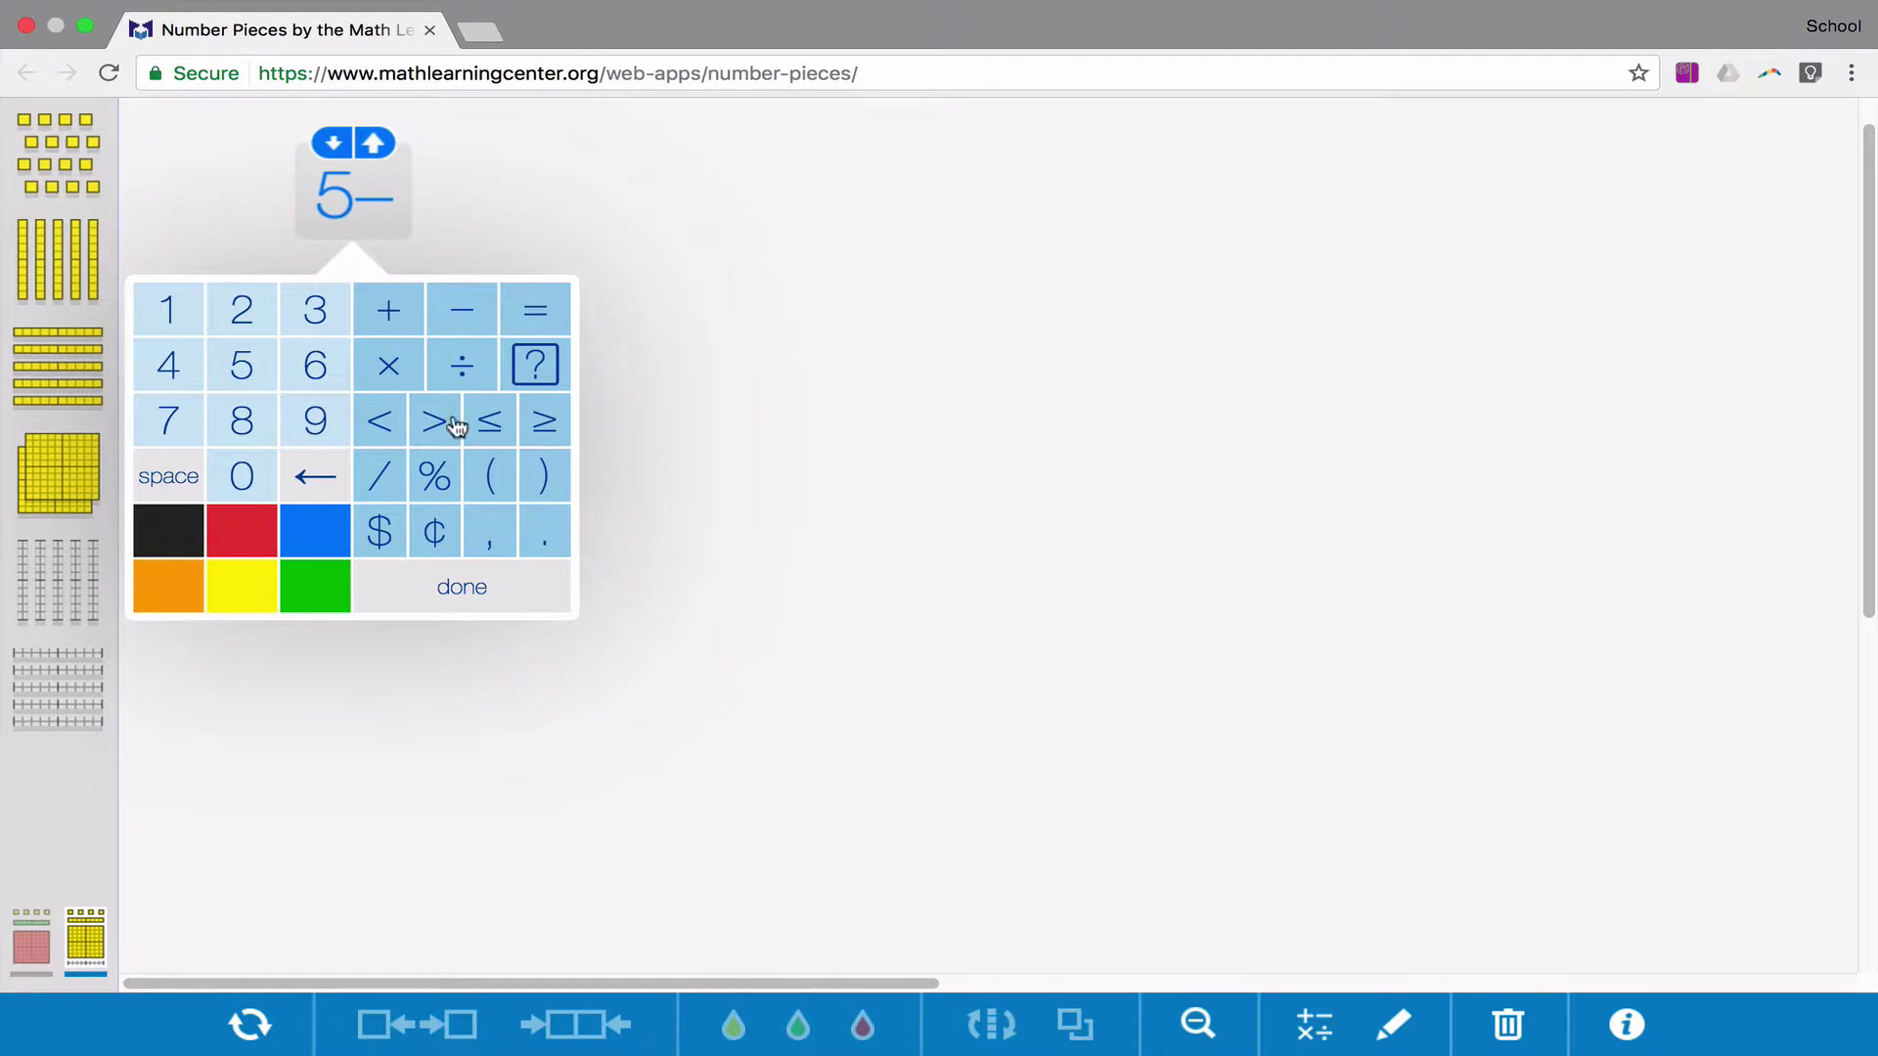
click(174, 313)
click(548, 538)
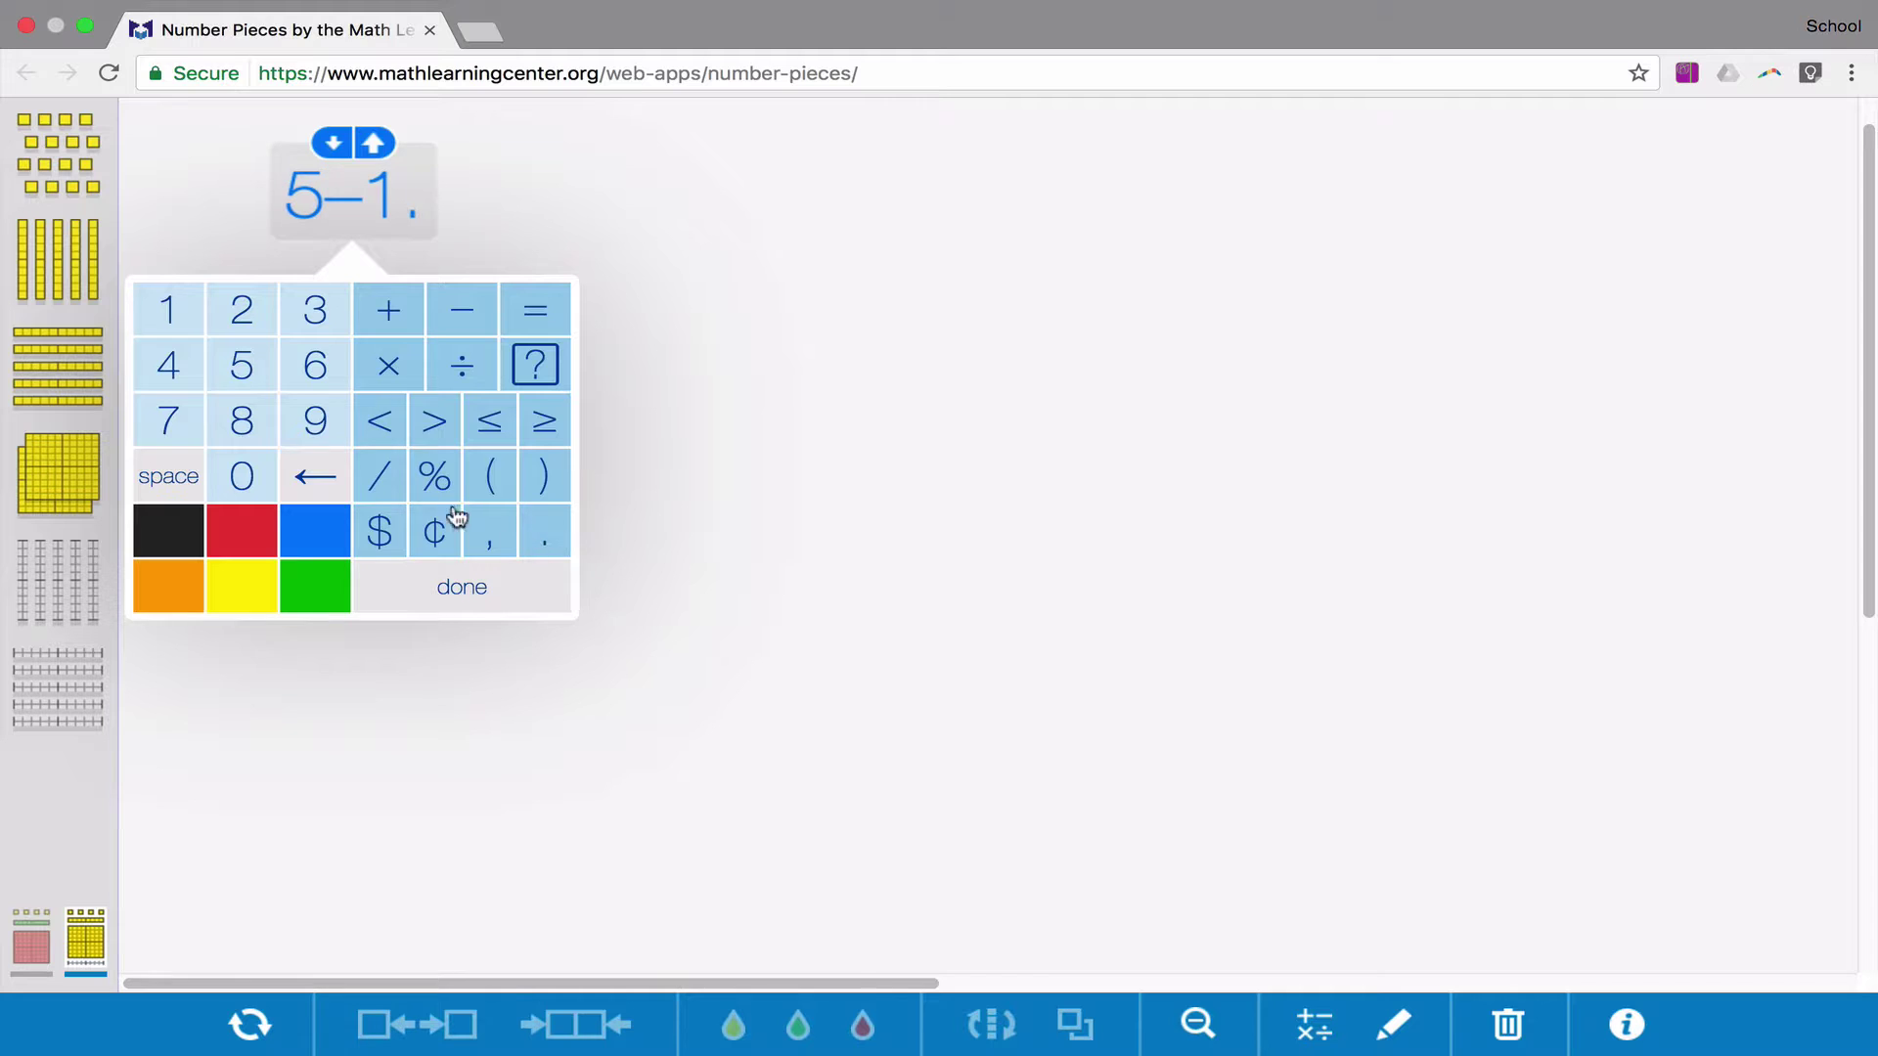
click(243, 331)
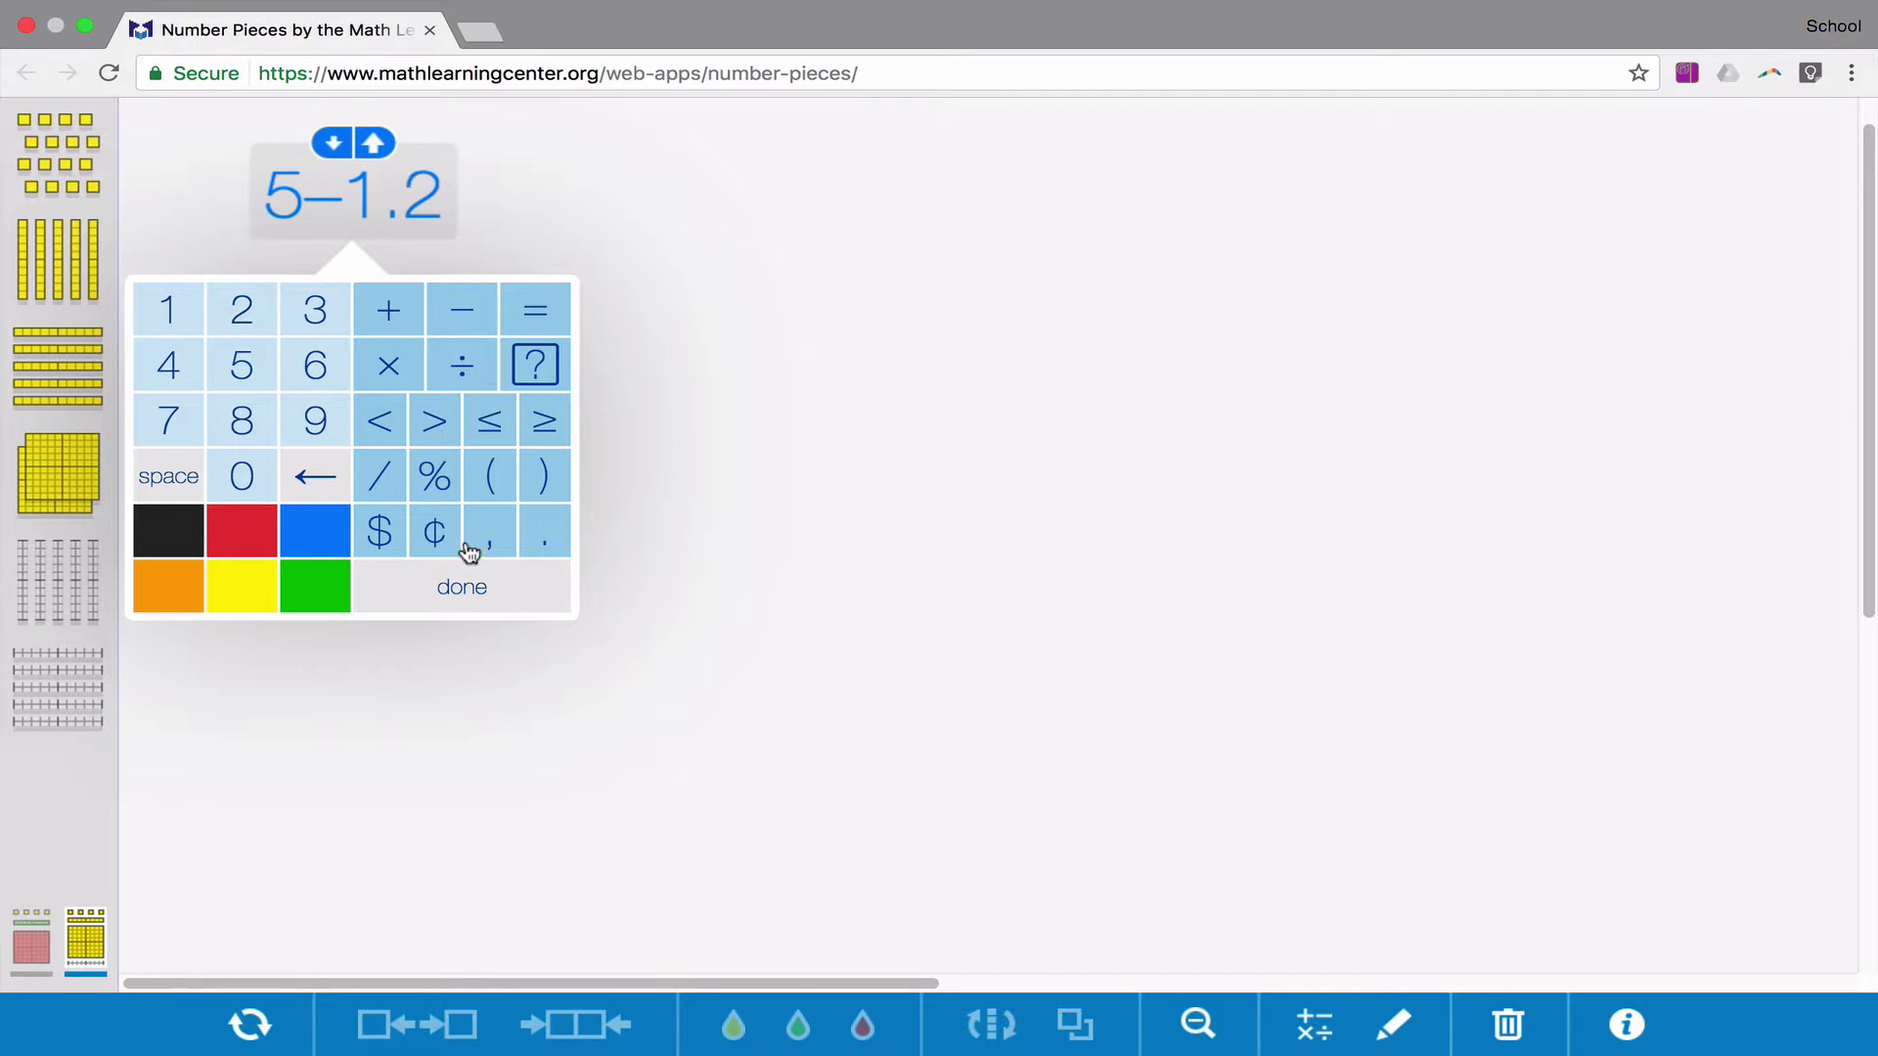
click(501, 593)
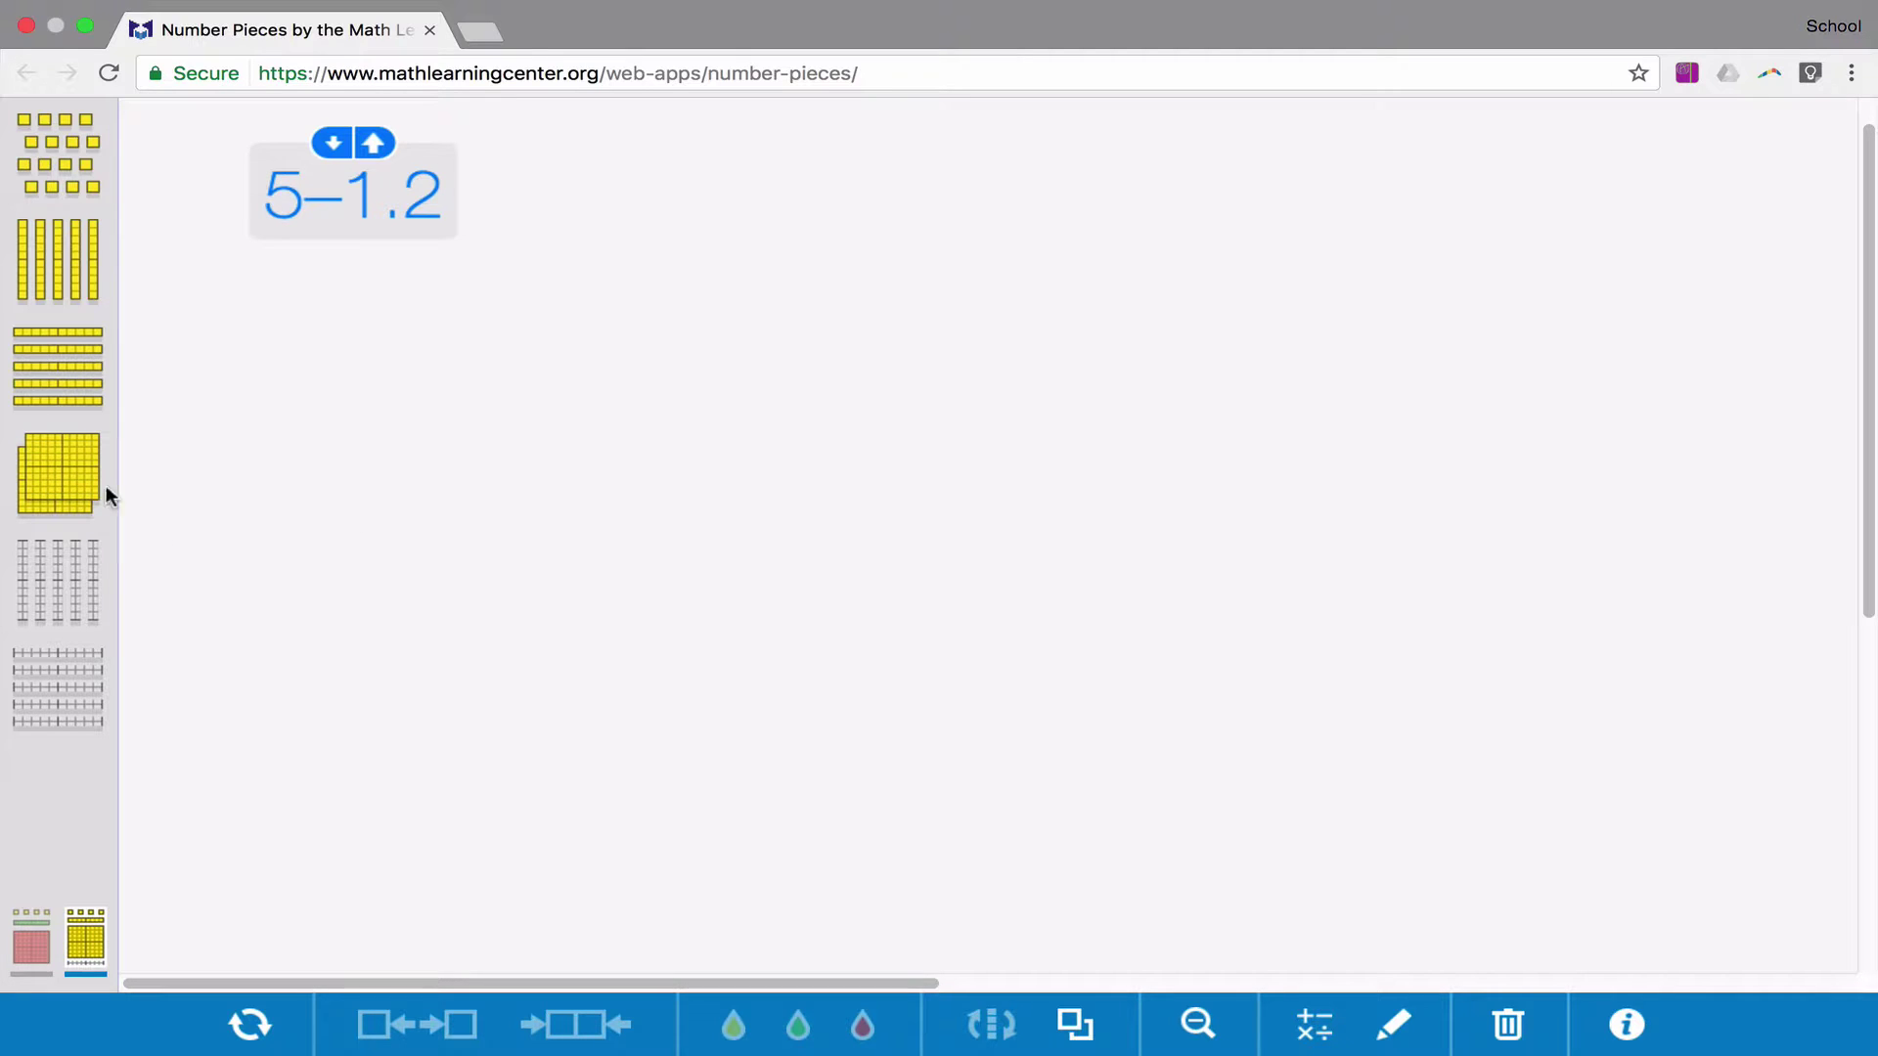
Add five hundred-square pieces to the workspace.
click(67, 479)
click(78, 481)
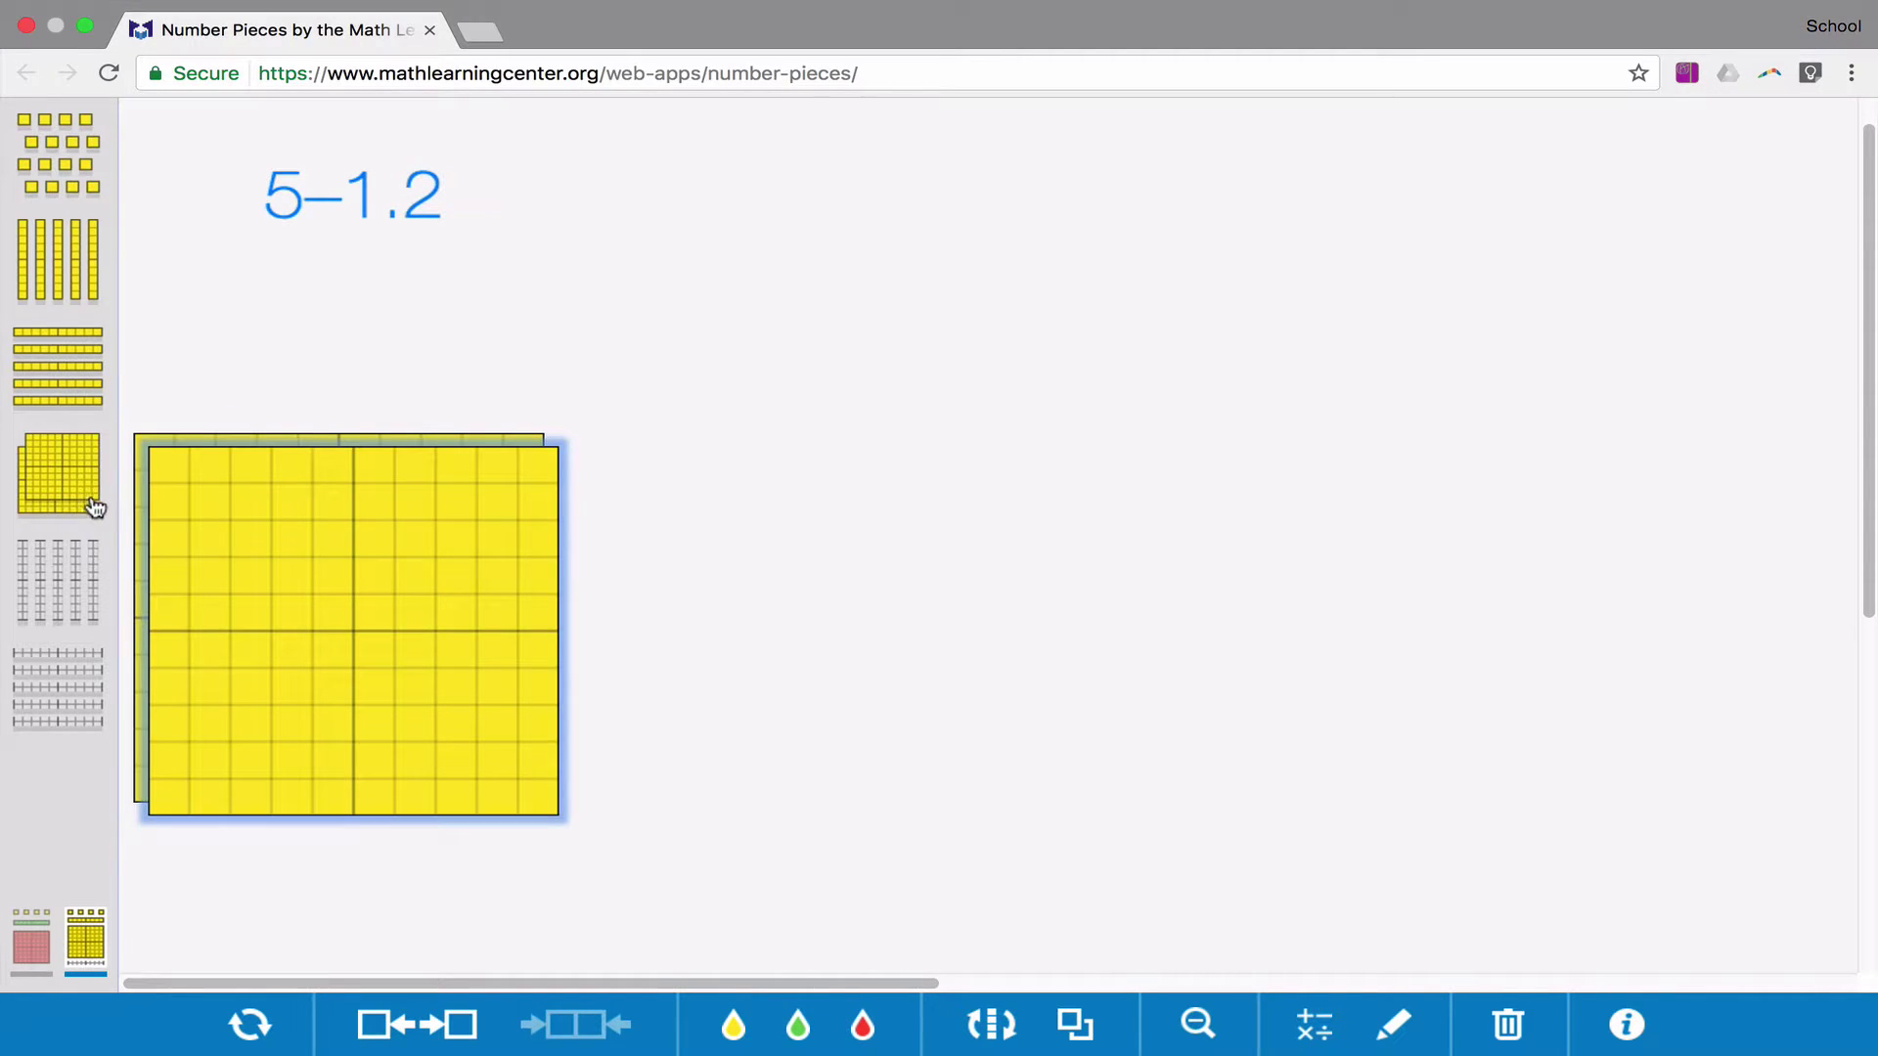
click(82, 487)
click(86, 492)
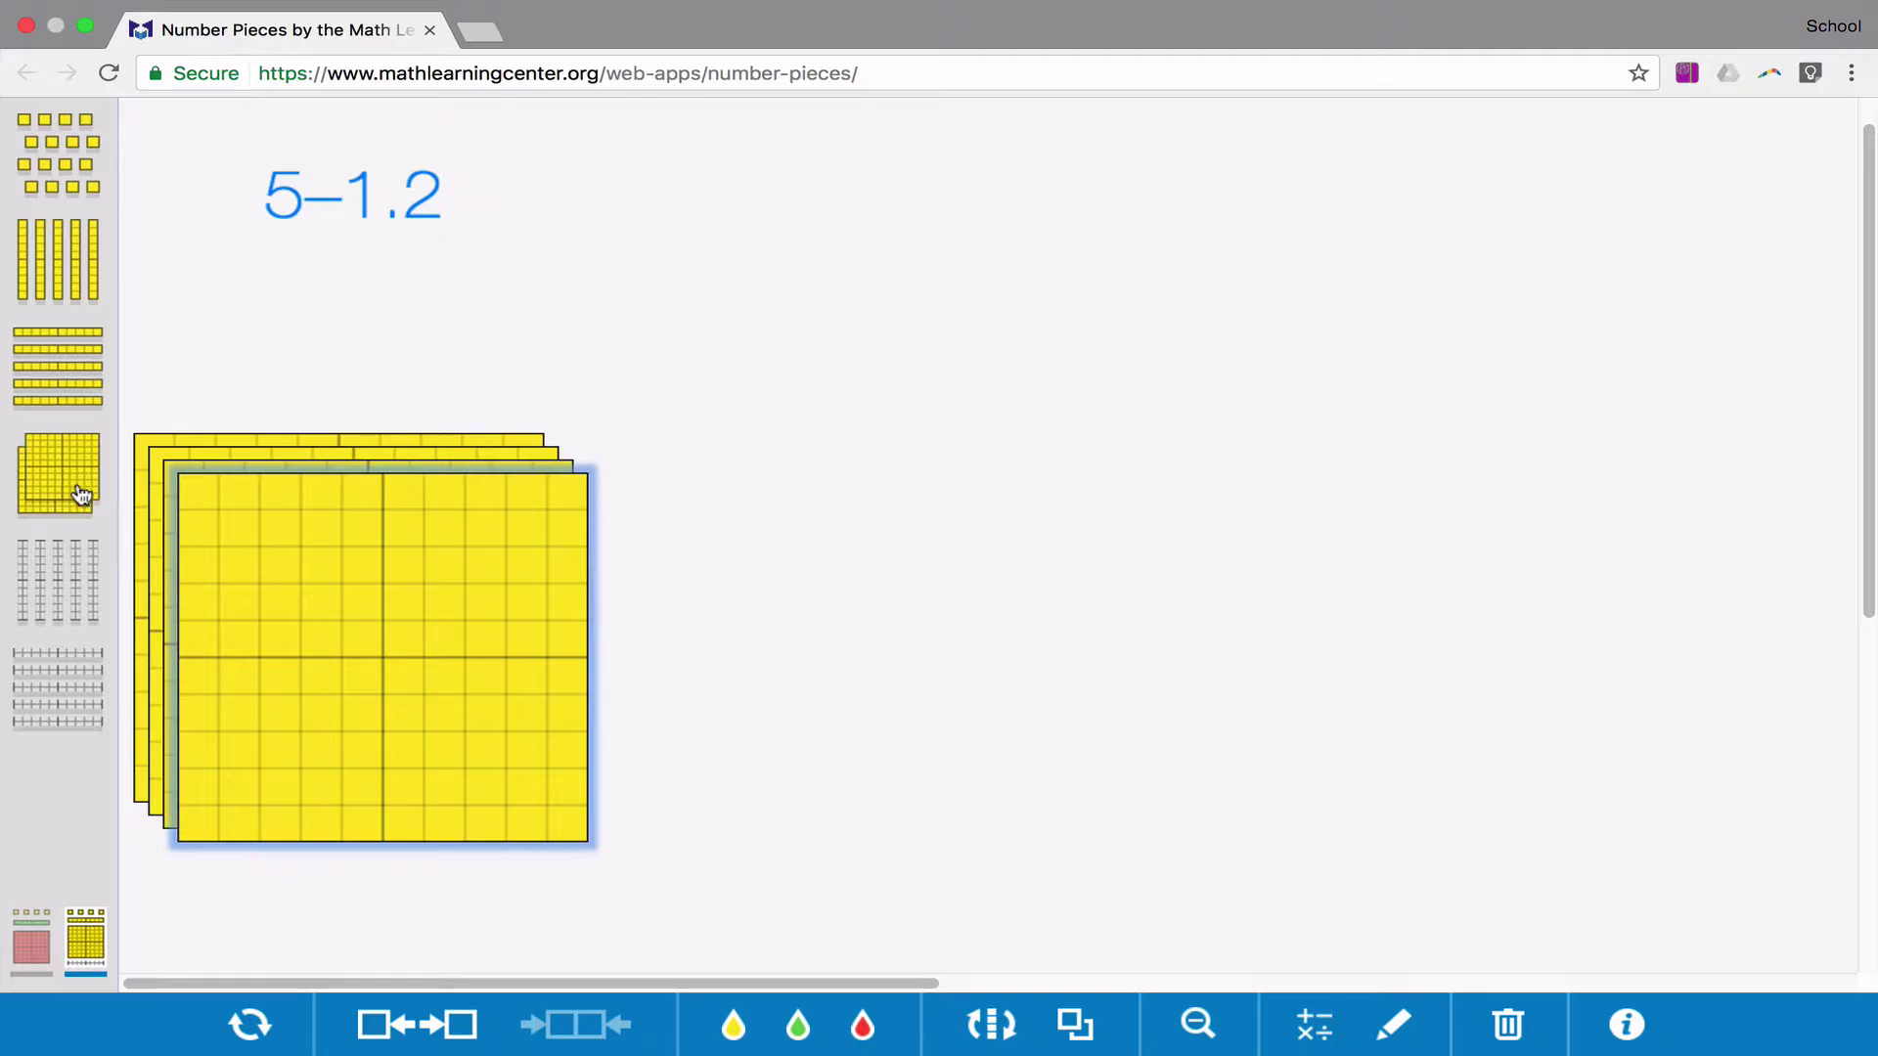
click(84, 495)
Spread the stacked hundred squares apart, four in a two-by-two arrangement and the fifth below the expression 5–1.2.
drag(396, 607, 867, 249)
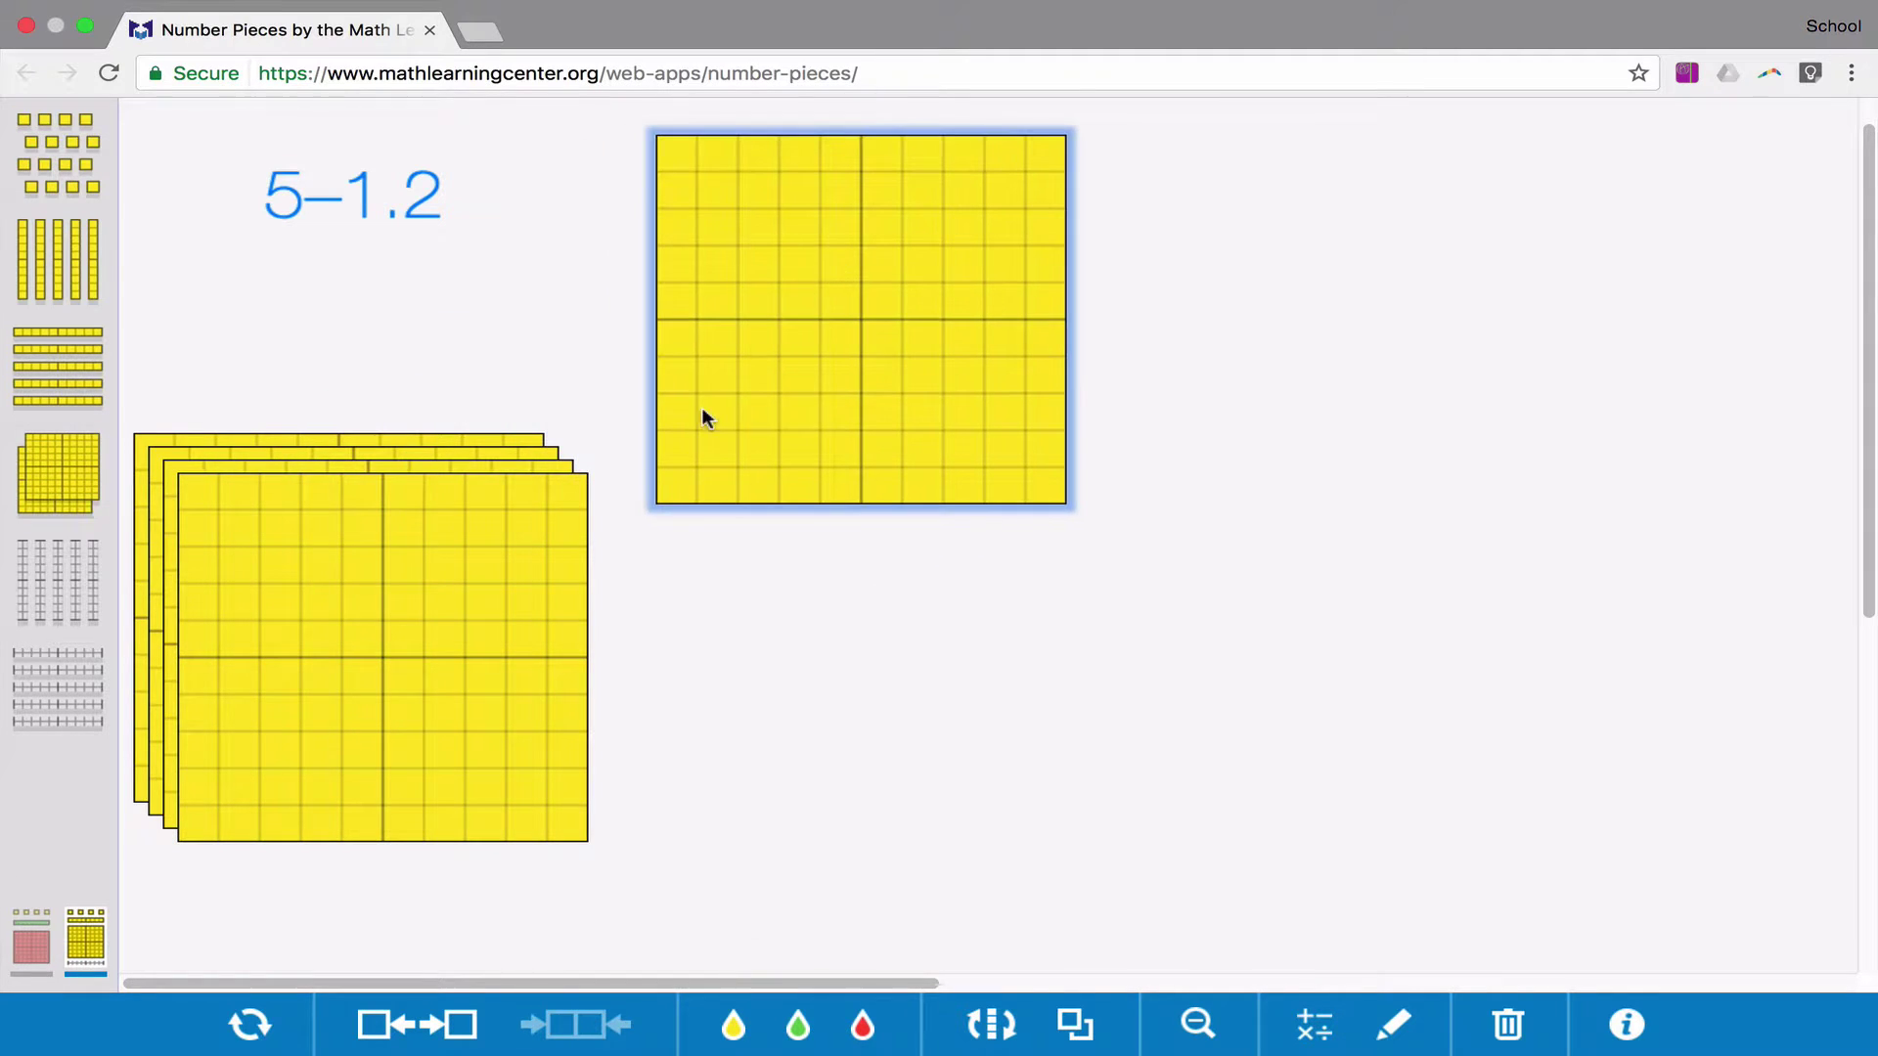
drag(500, 637, 1404, 293)
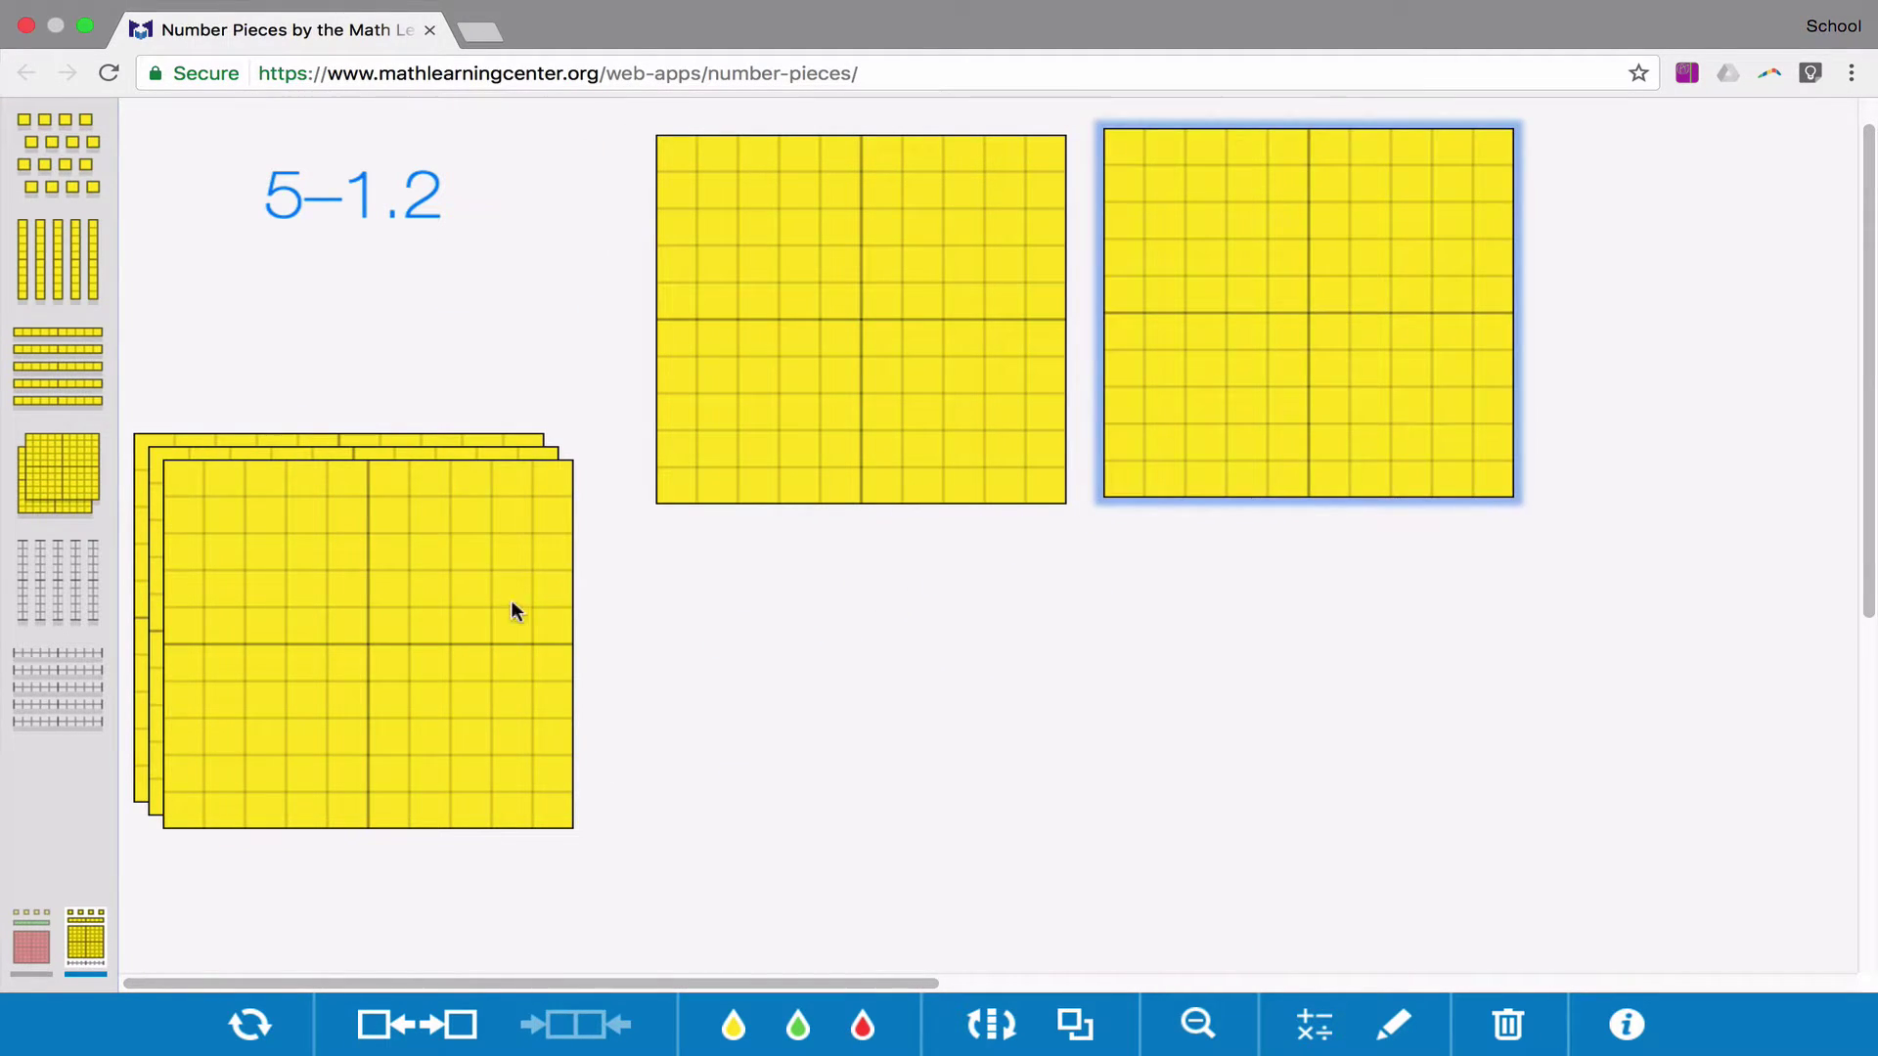
drag(499, 614, 989, 684)
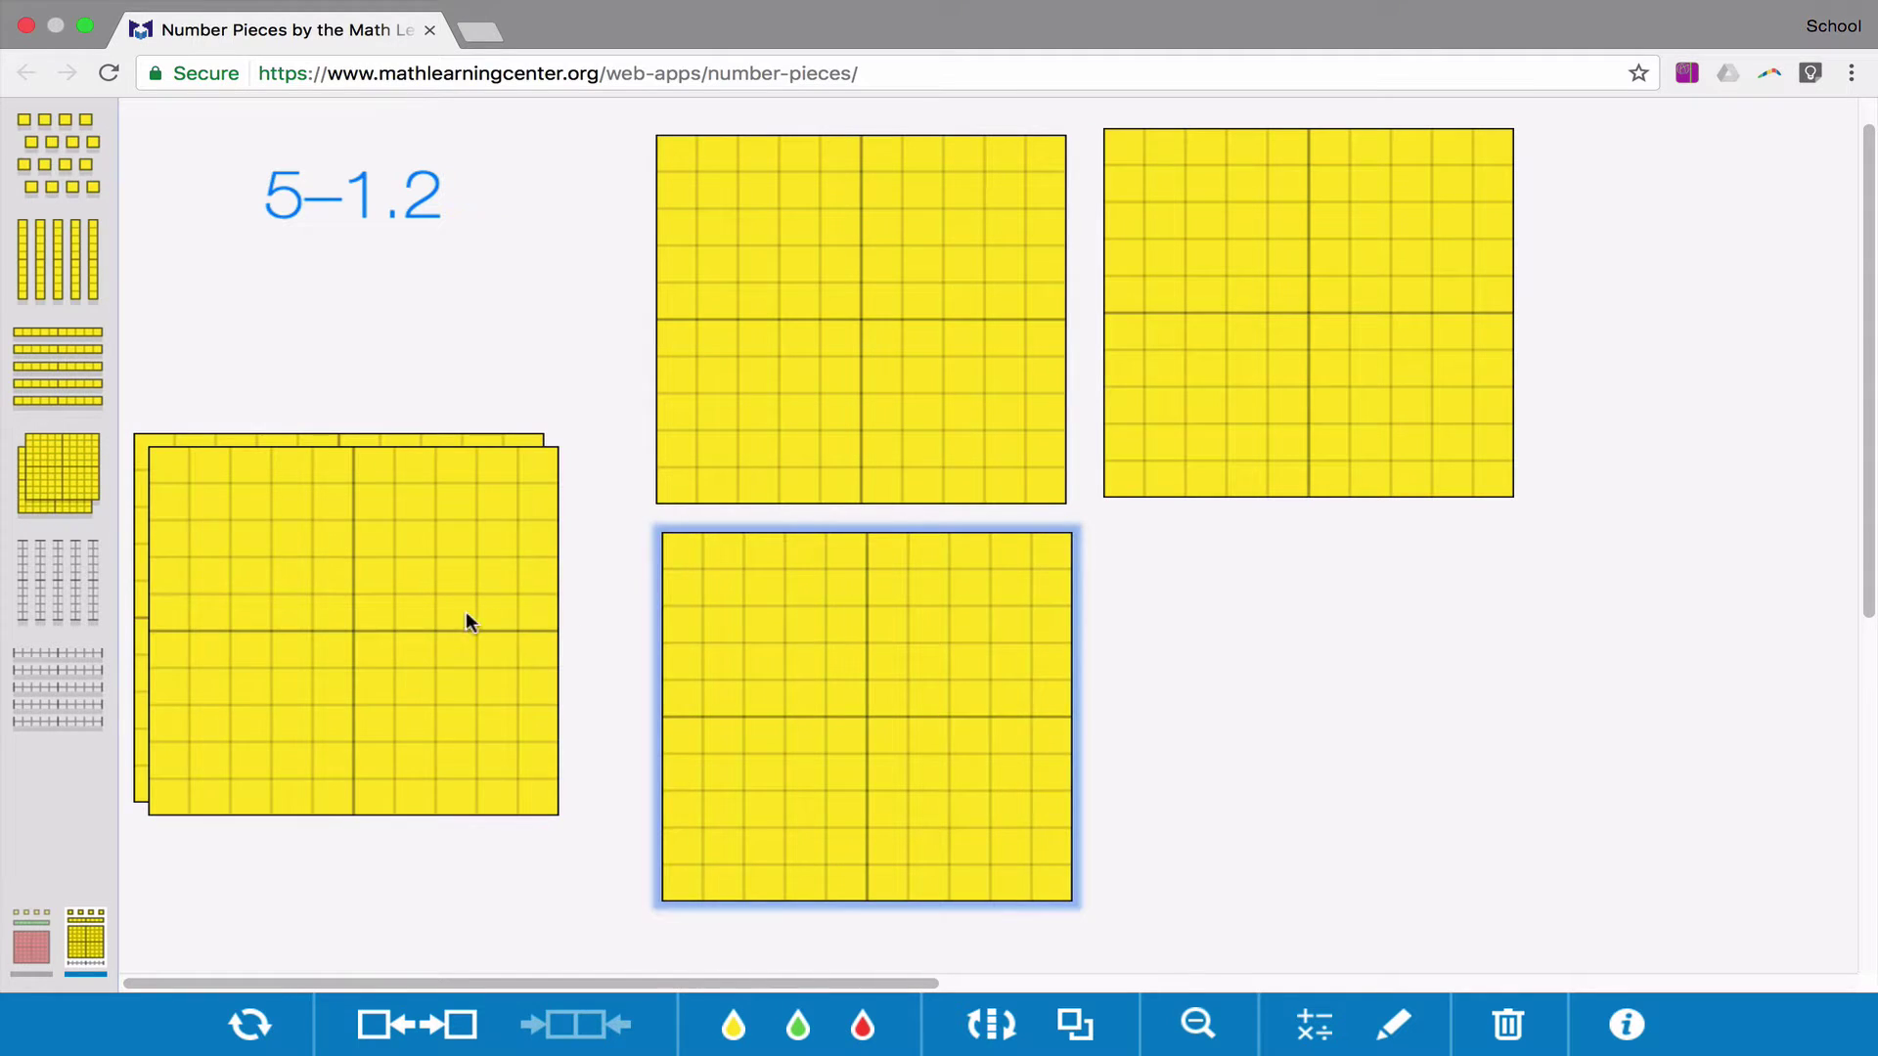
drag(465, 620, 1419, 705)
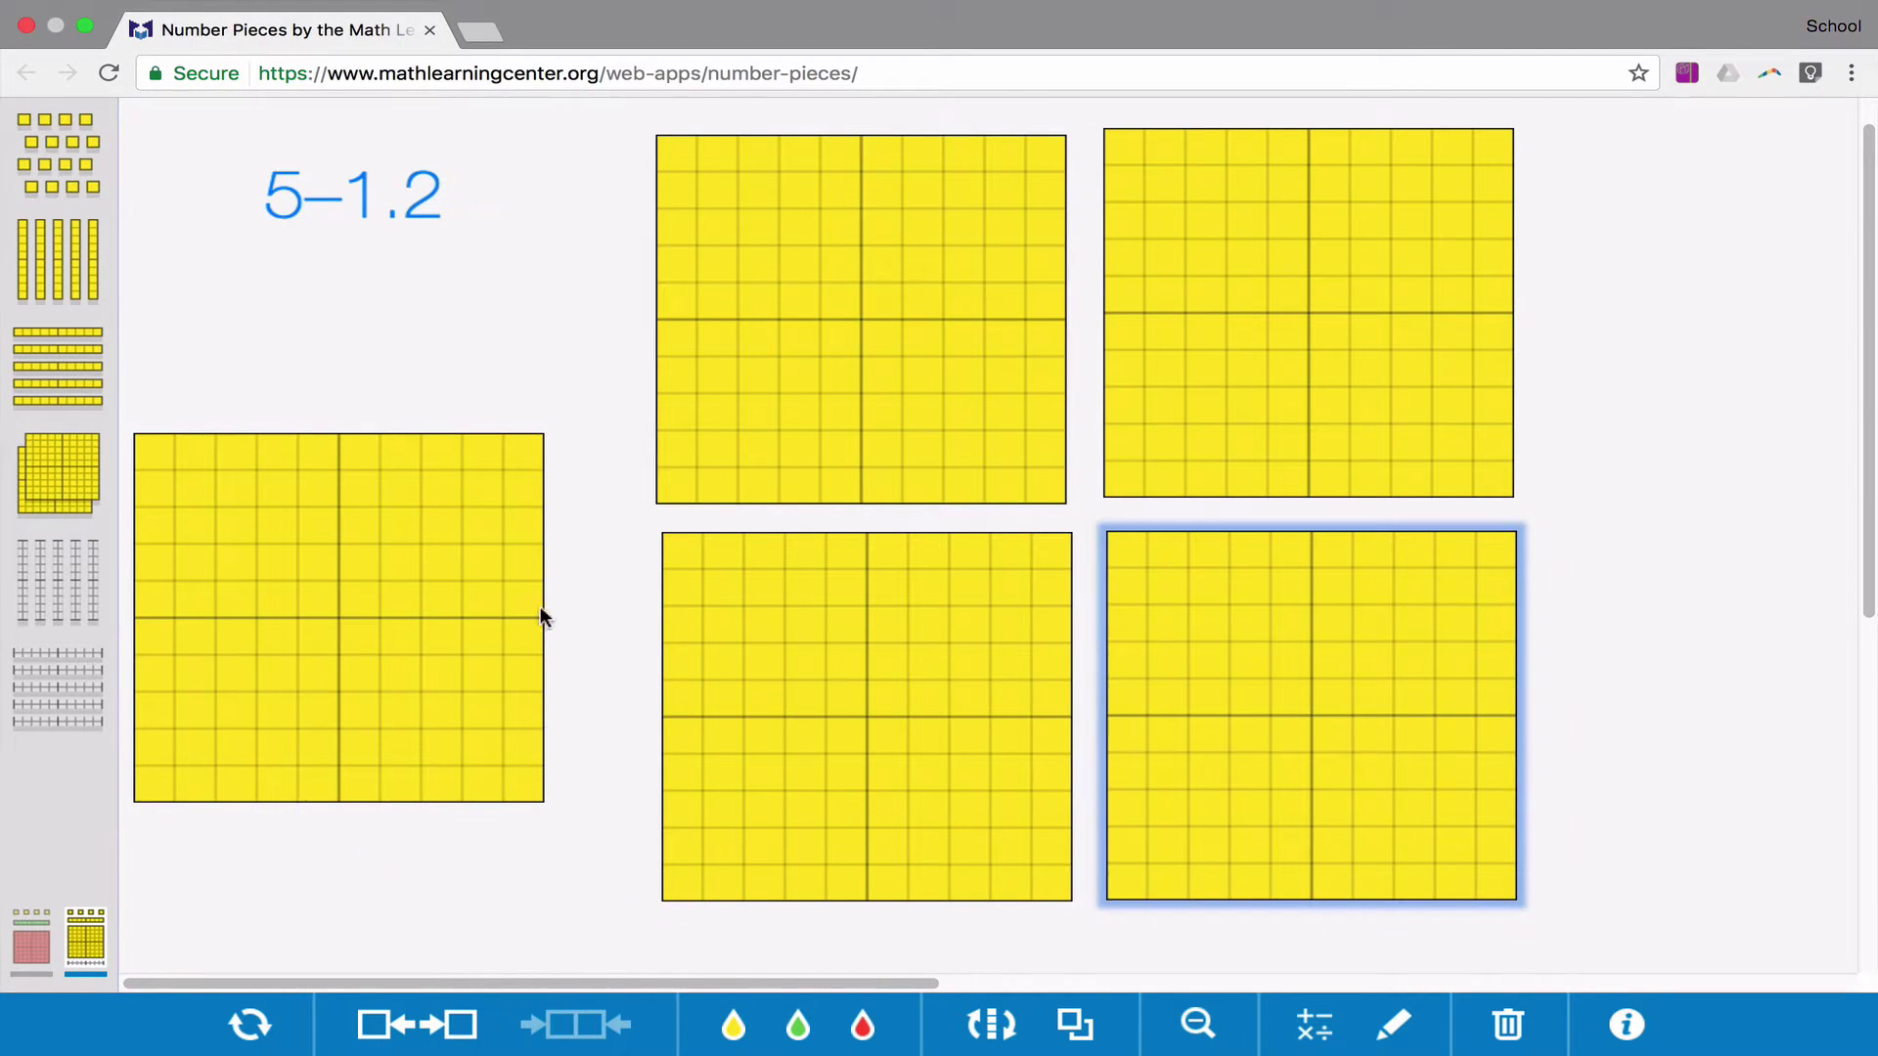
drag(451, 635, 516, 565)
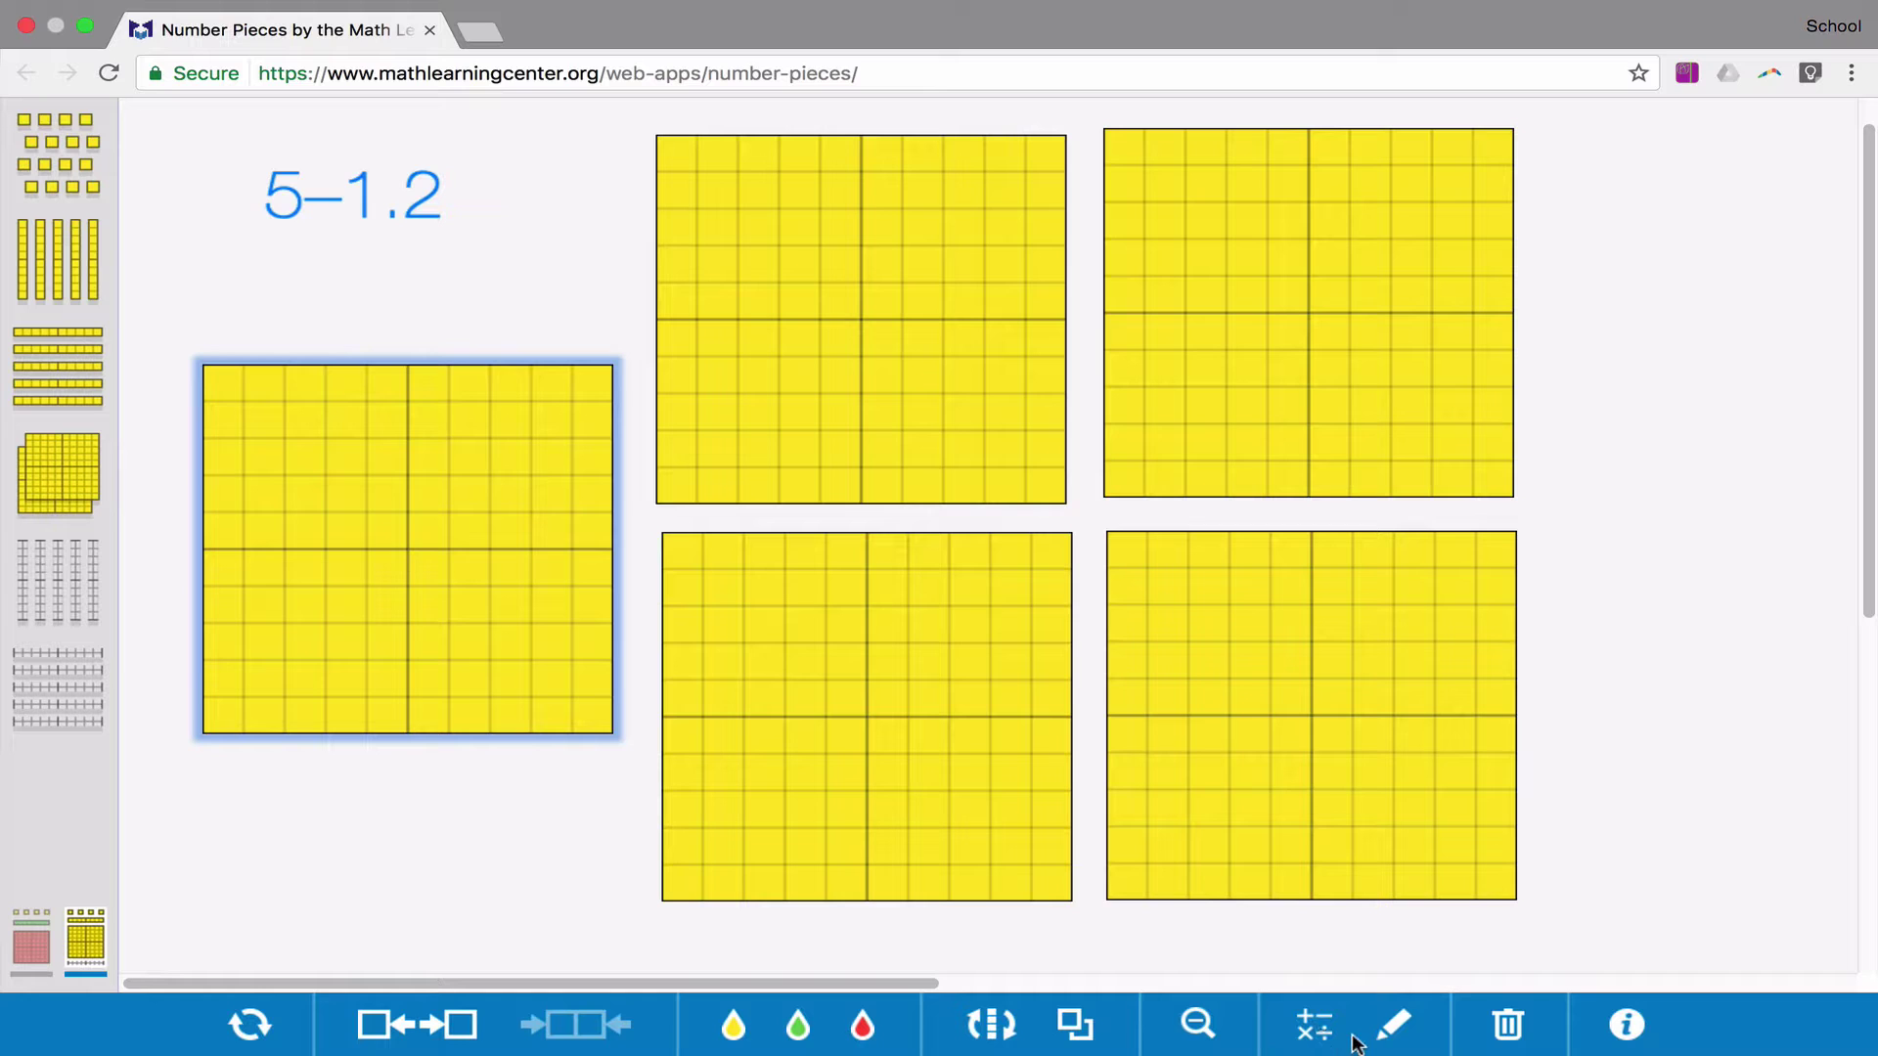
Cross out the upper-middle hundred square with a red freehand diagonal line, and leave drawing mode.
click(1394, 1024)
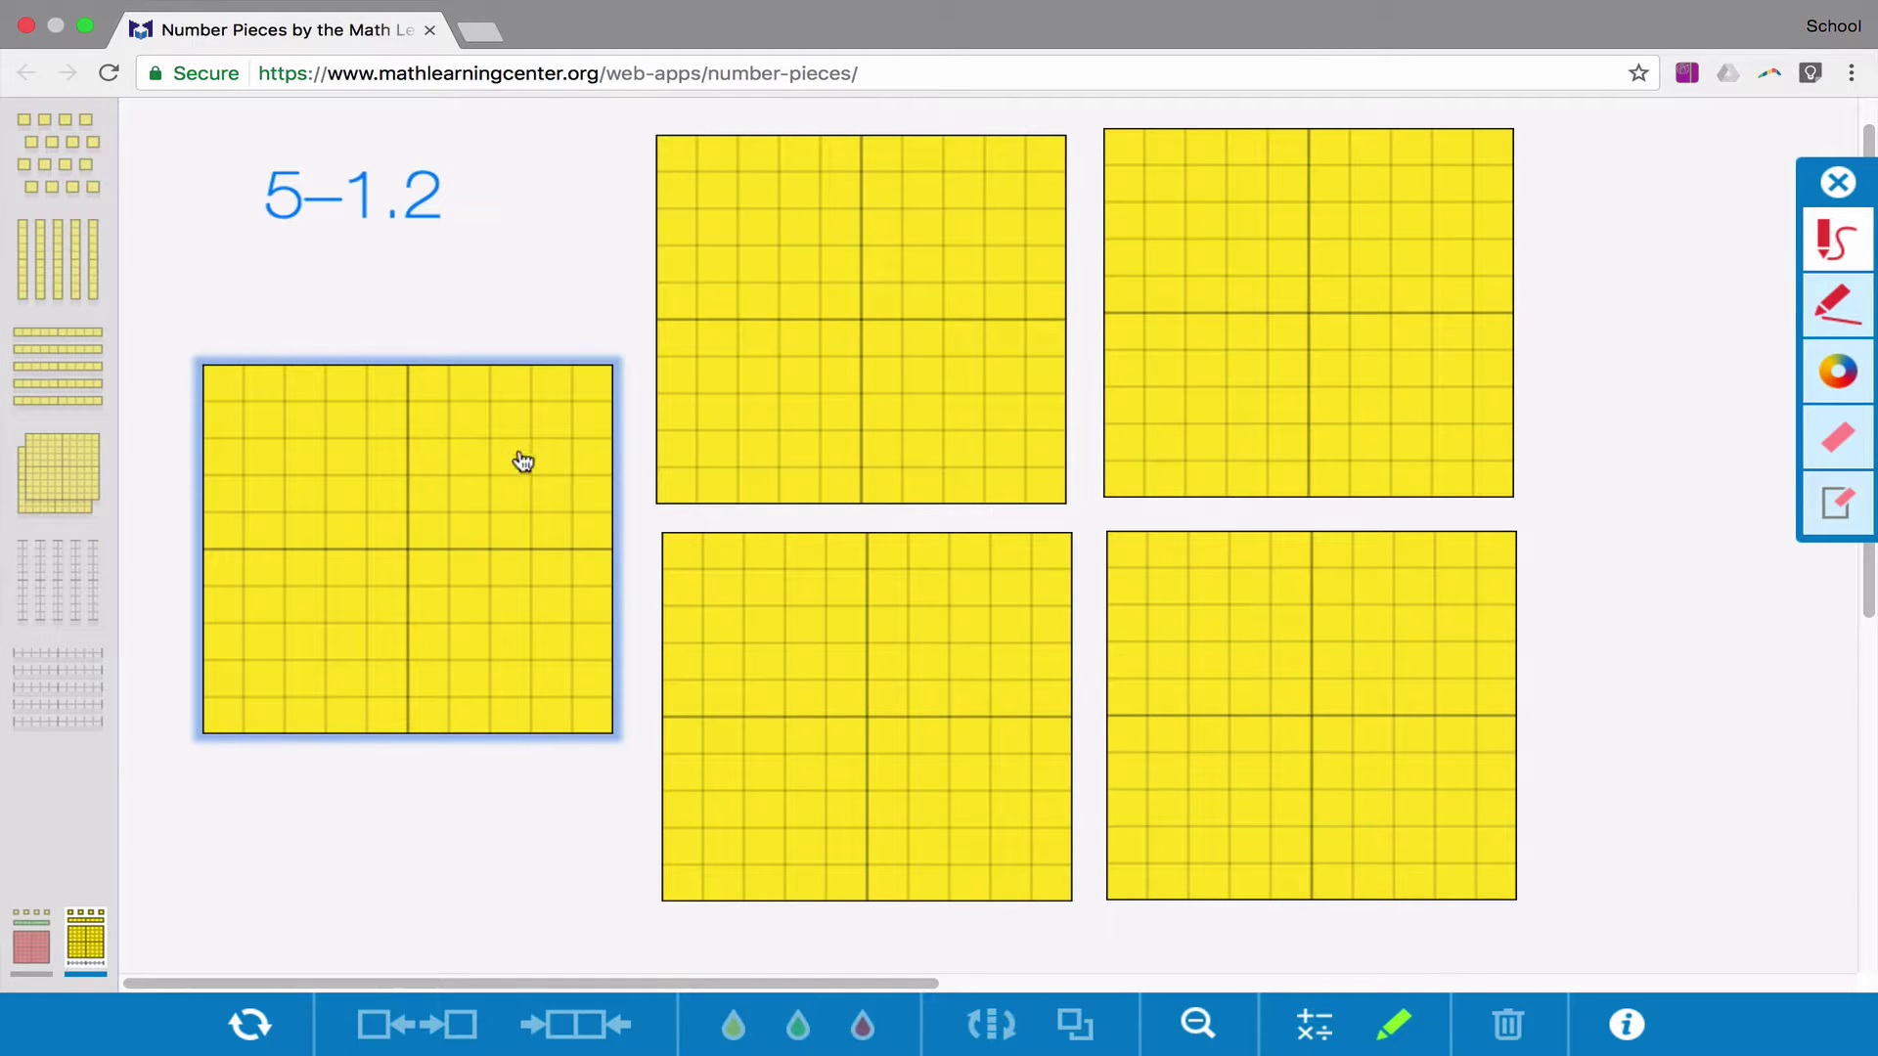
drag(602, 153, 1103, 467)
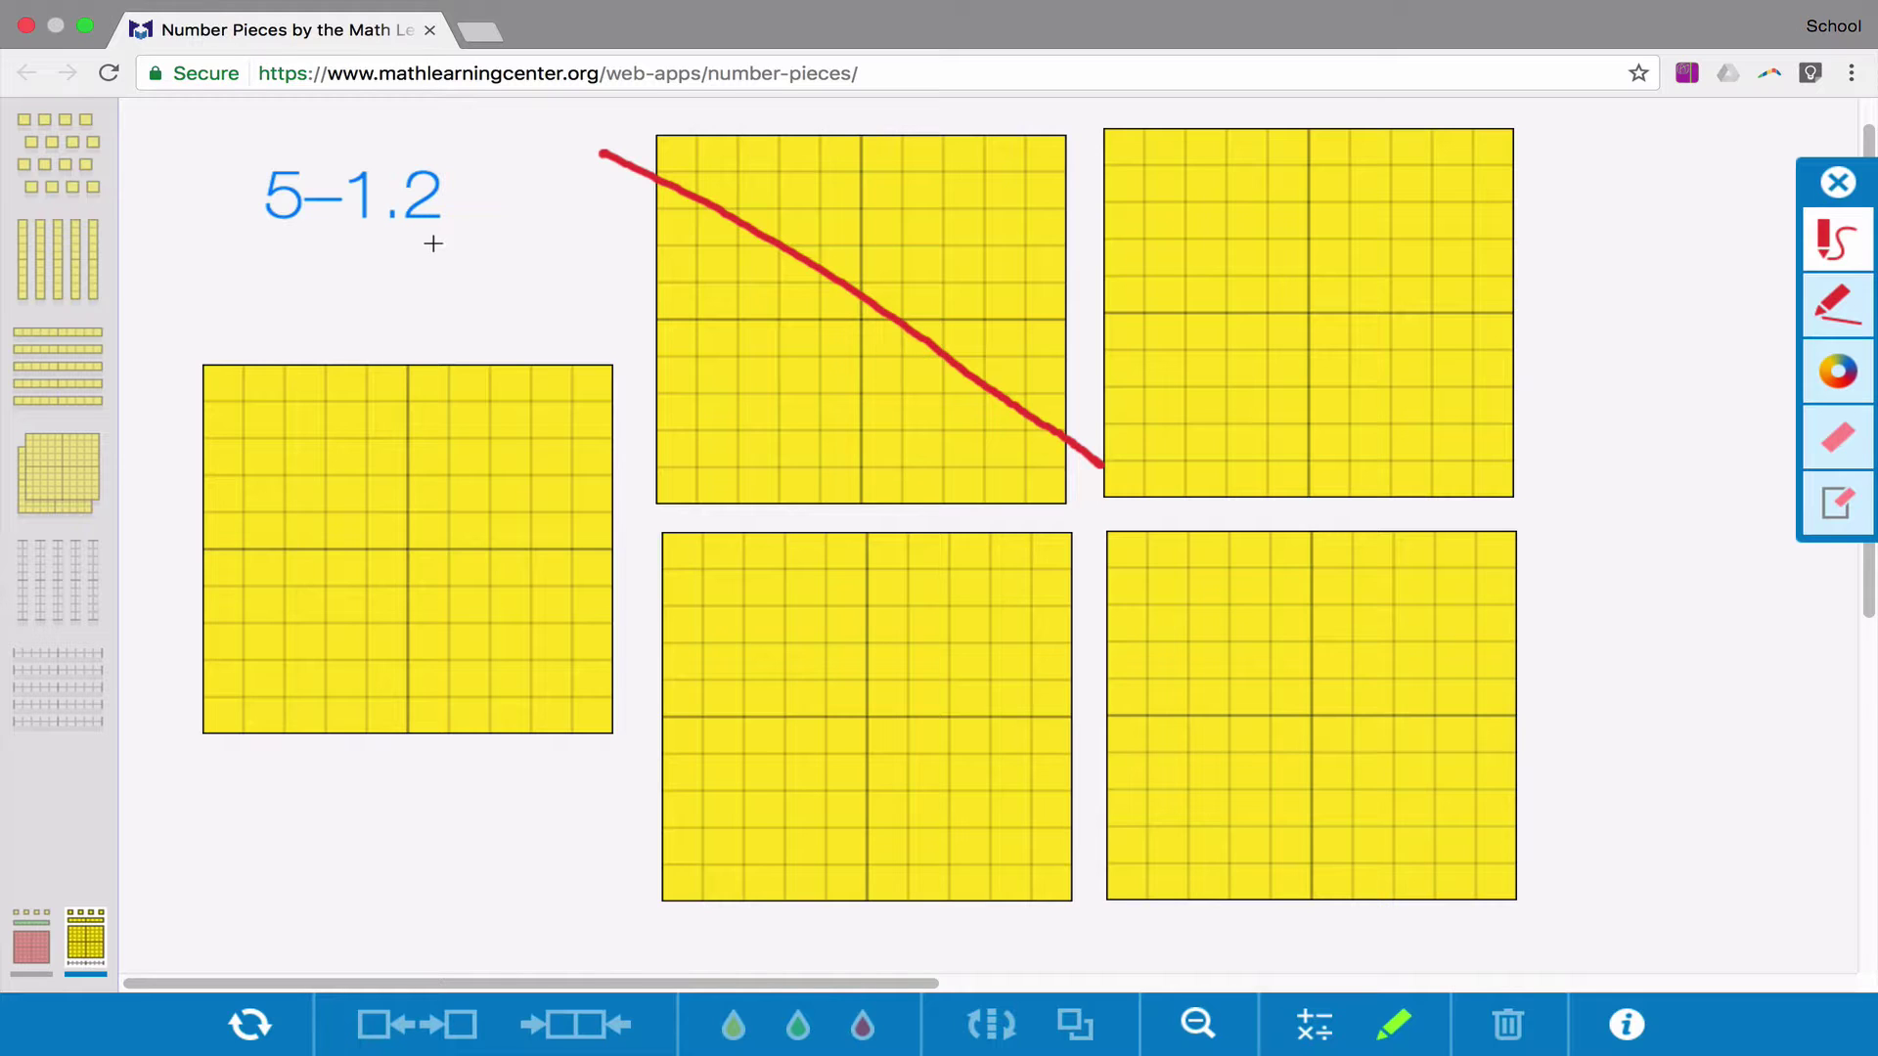
click(1838, 183)
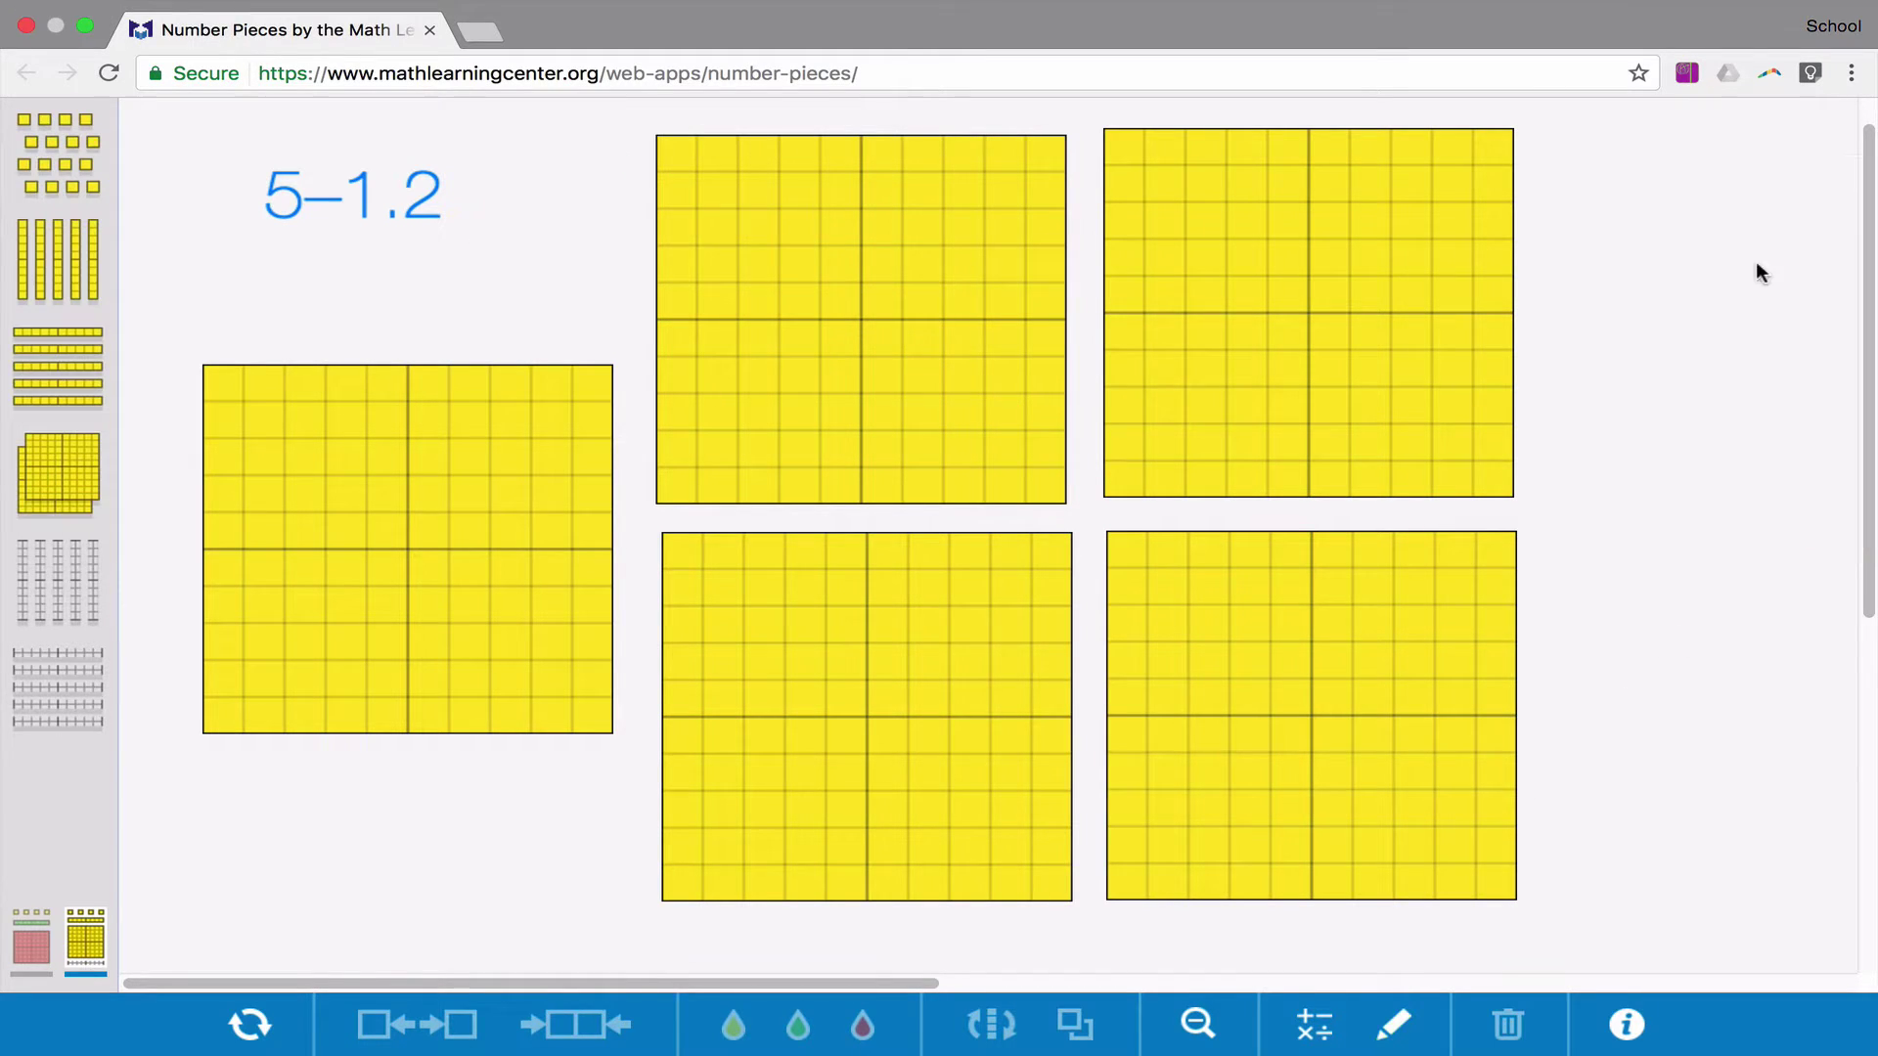
Ungroup the lower-right hundred square into strips and move four of the strips apart to its right.
click(1182, 724)
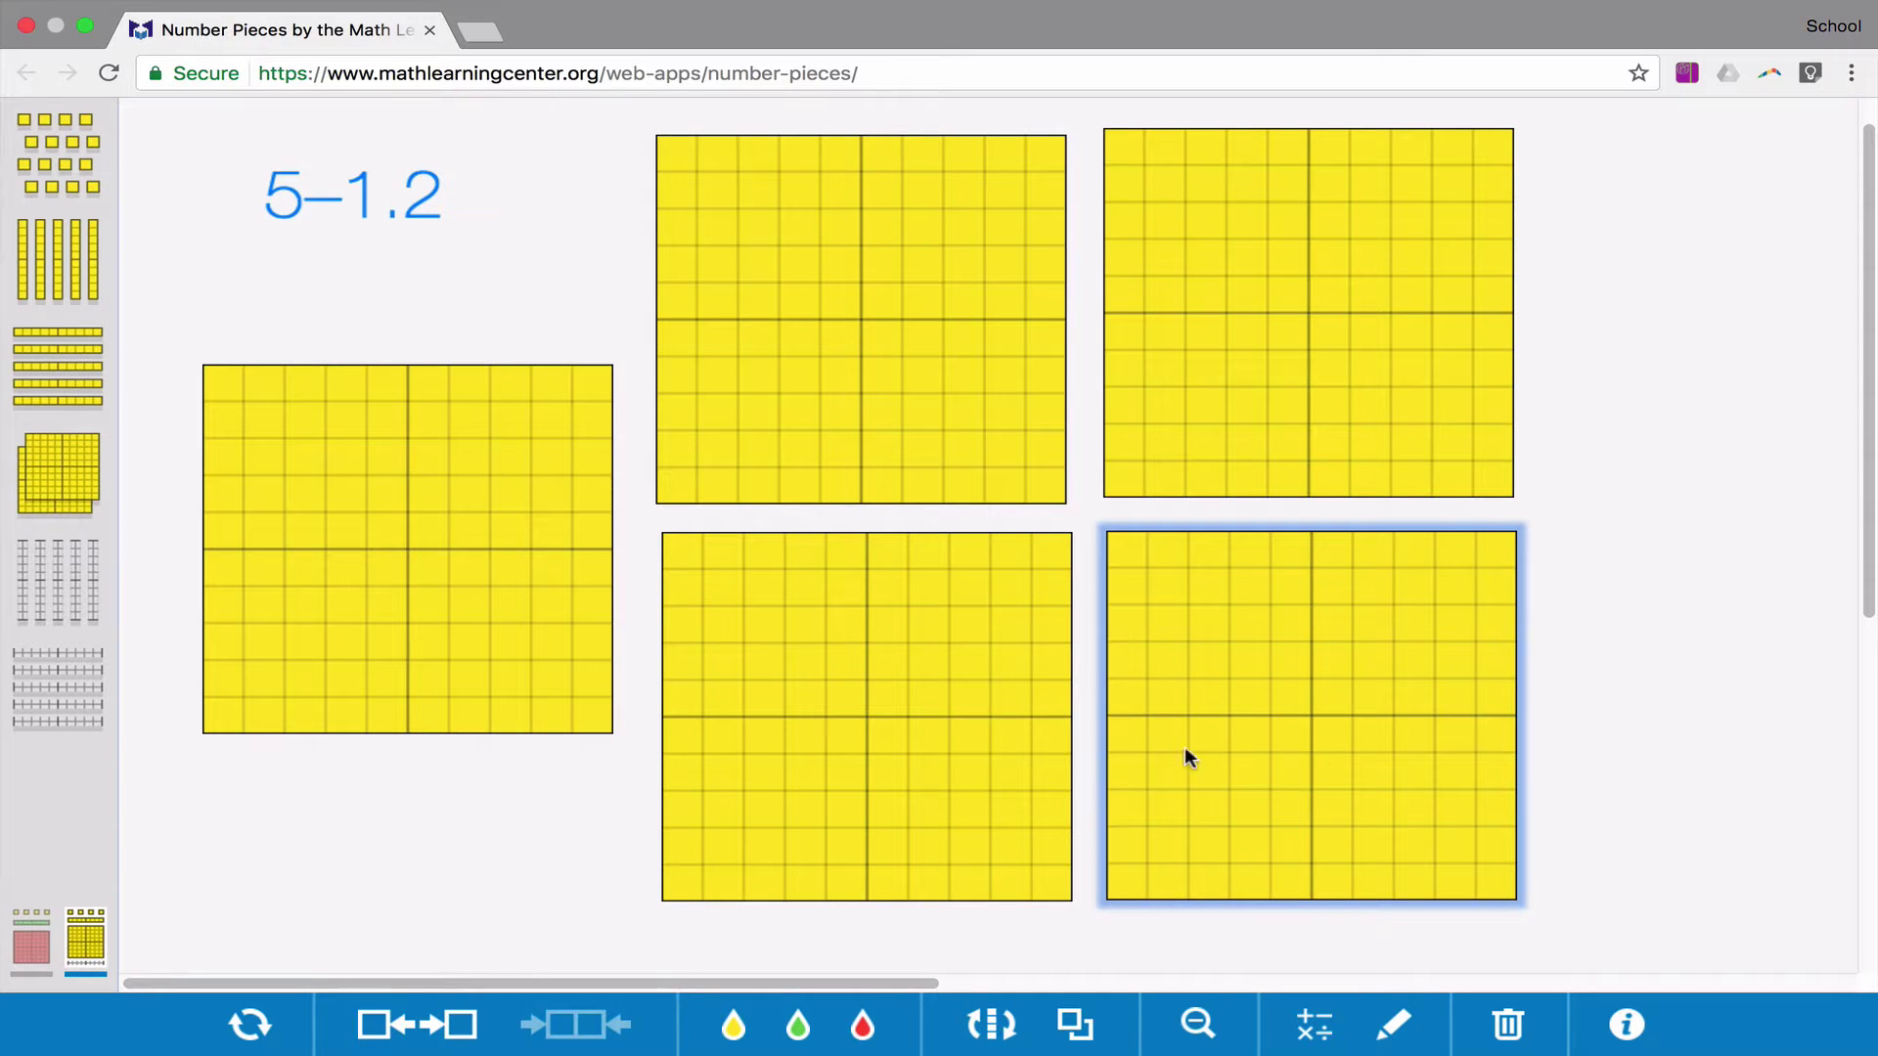
click(445, 1032)
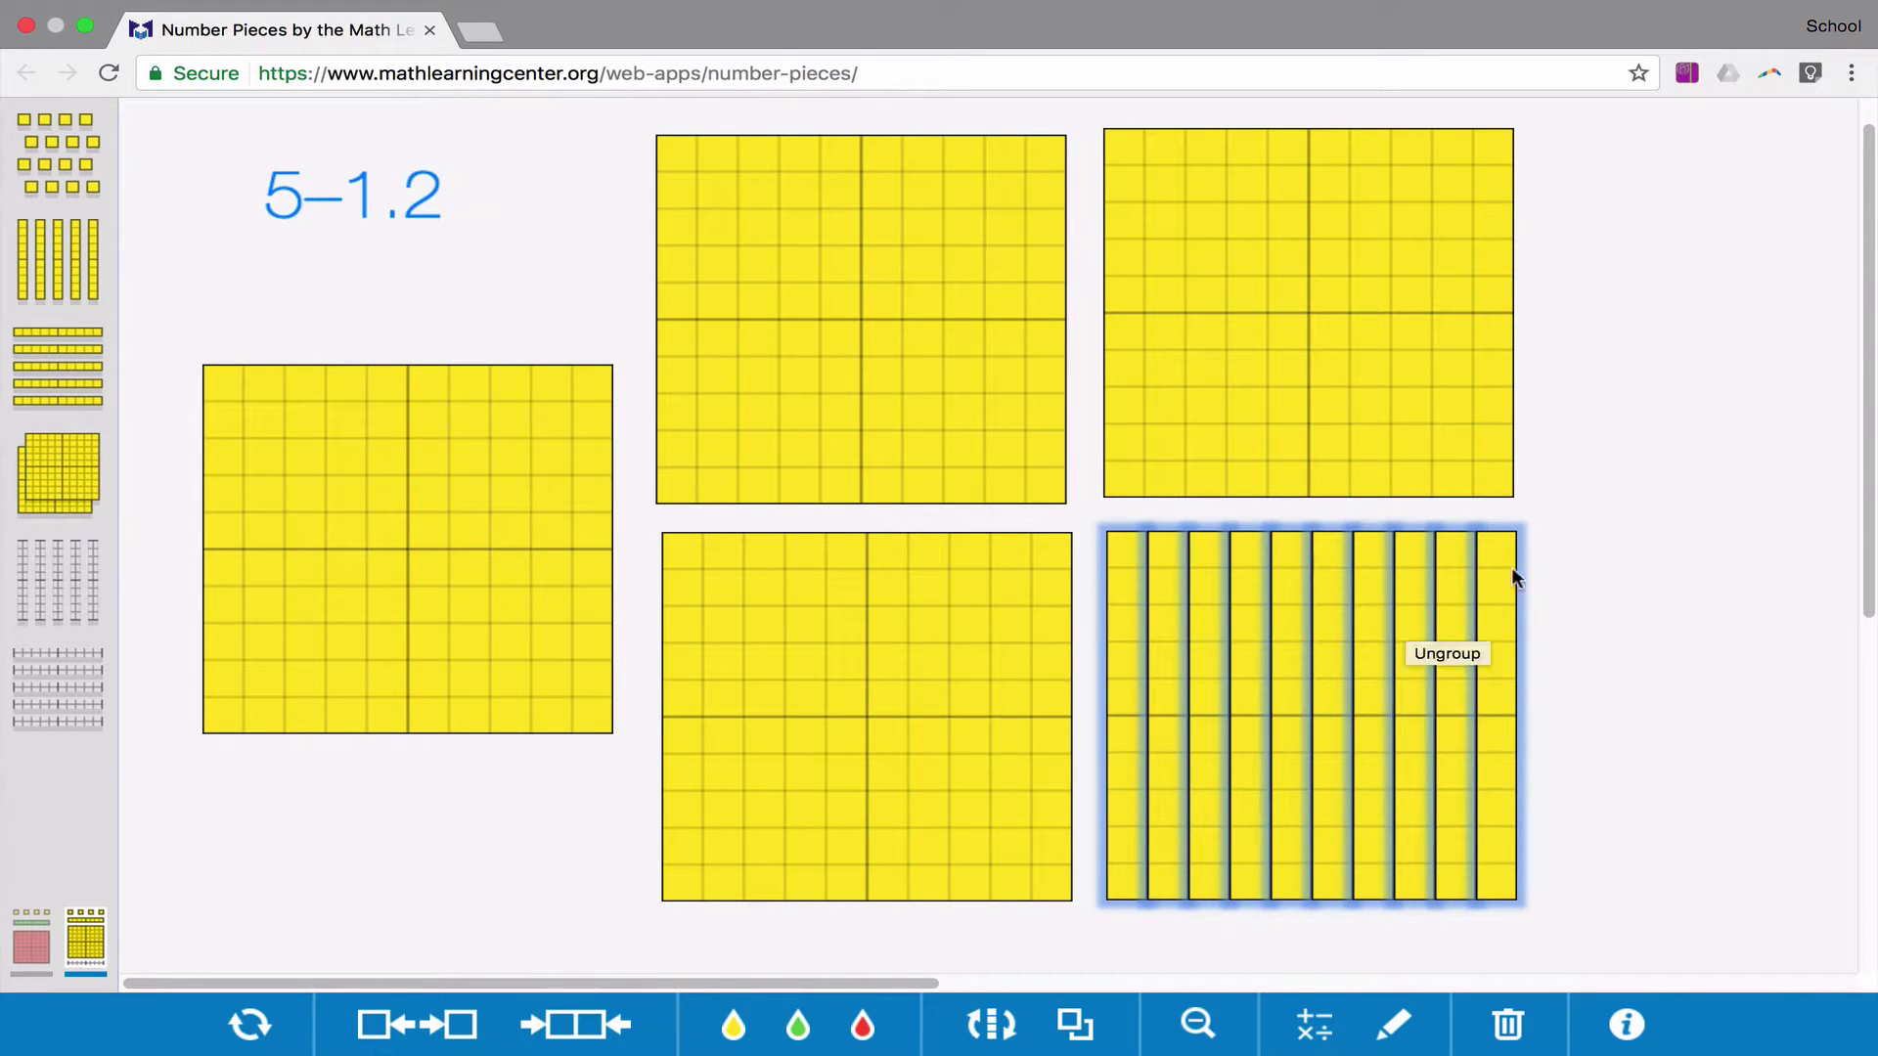
click(1532, 546)
drag(1505, 584, 1659, 616)
drag(1502, 618, 1567, 616)
mouse_move(1412, 614)
mouse_down()
mouse_move(1471, 608)
mouse_move(1387, 616)
mouse_up()
click(1333, 620)
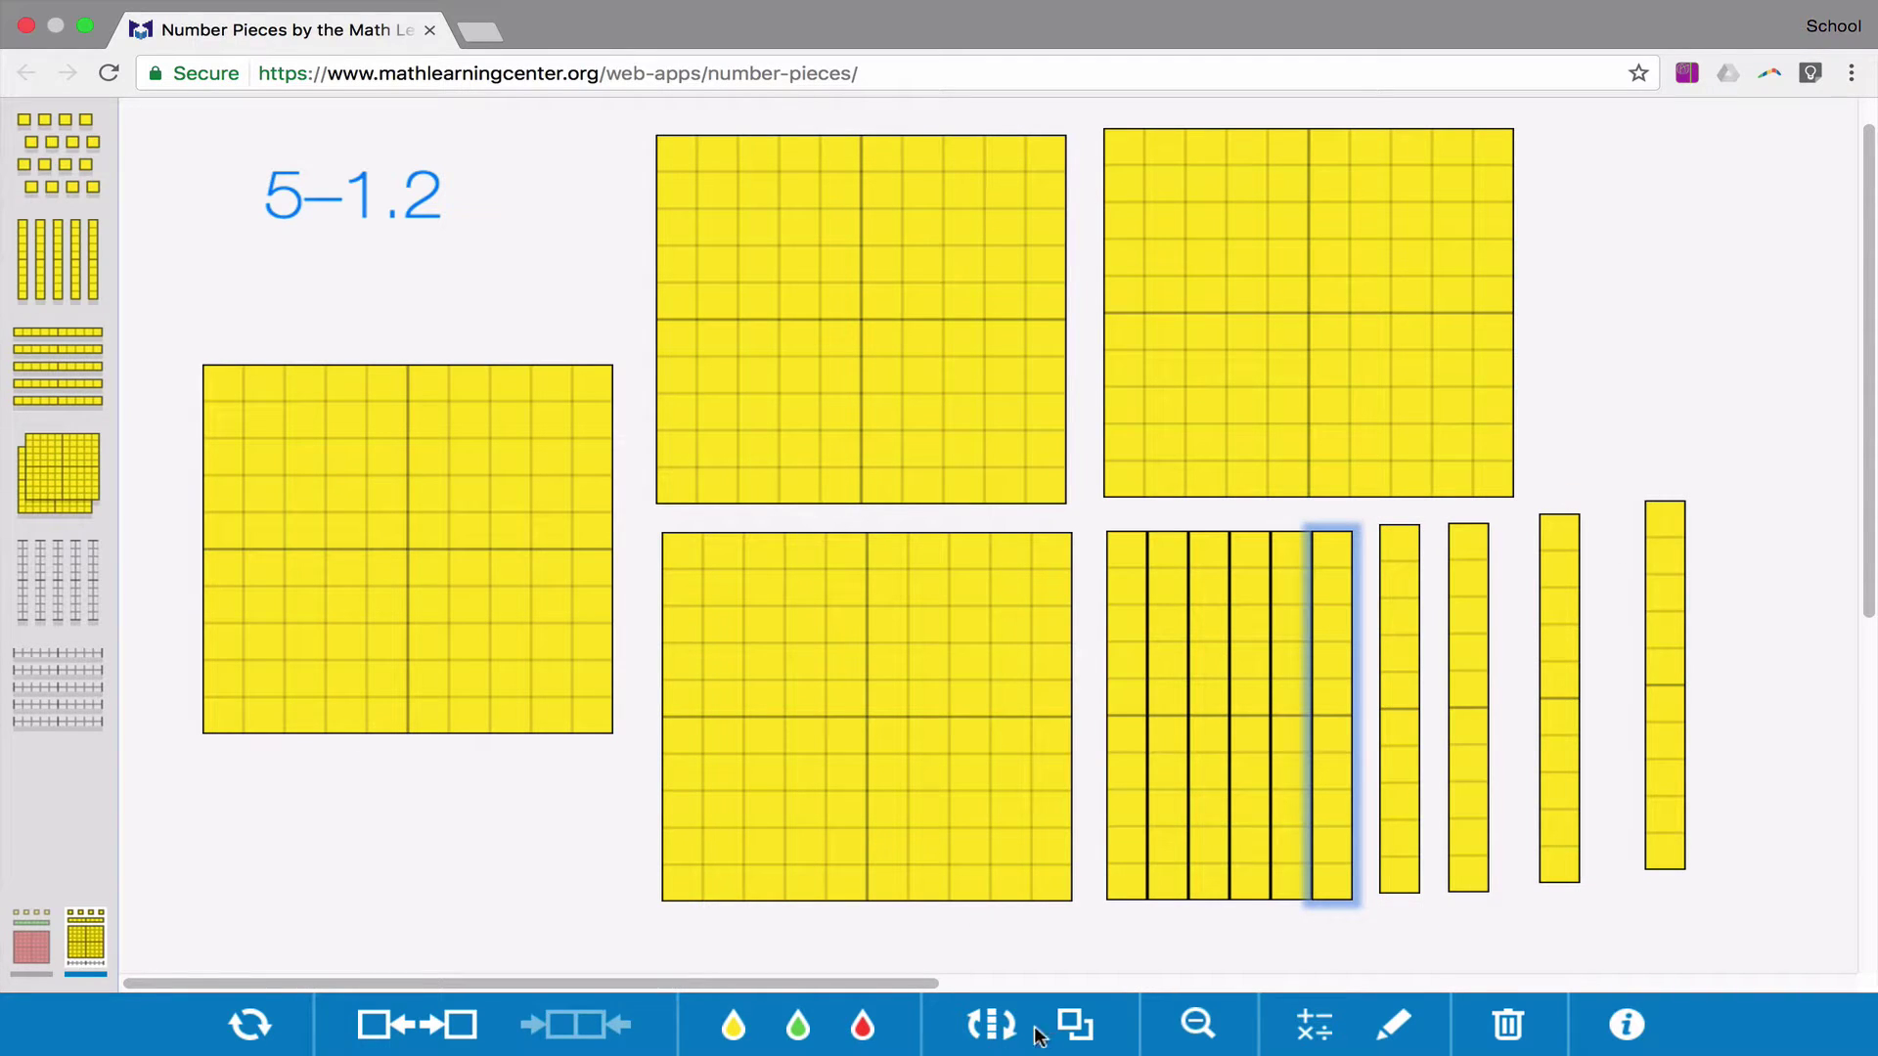
Cross out the two rightmost separated strips with red freehand lines.
click(1394, 1025)
drag(602, 154, 1103, 465)
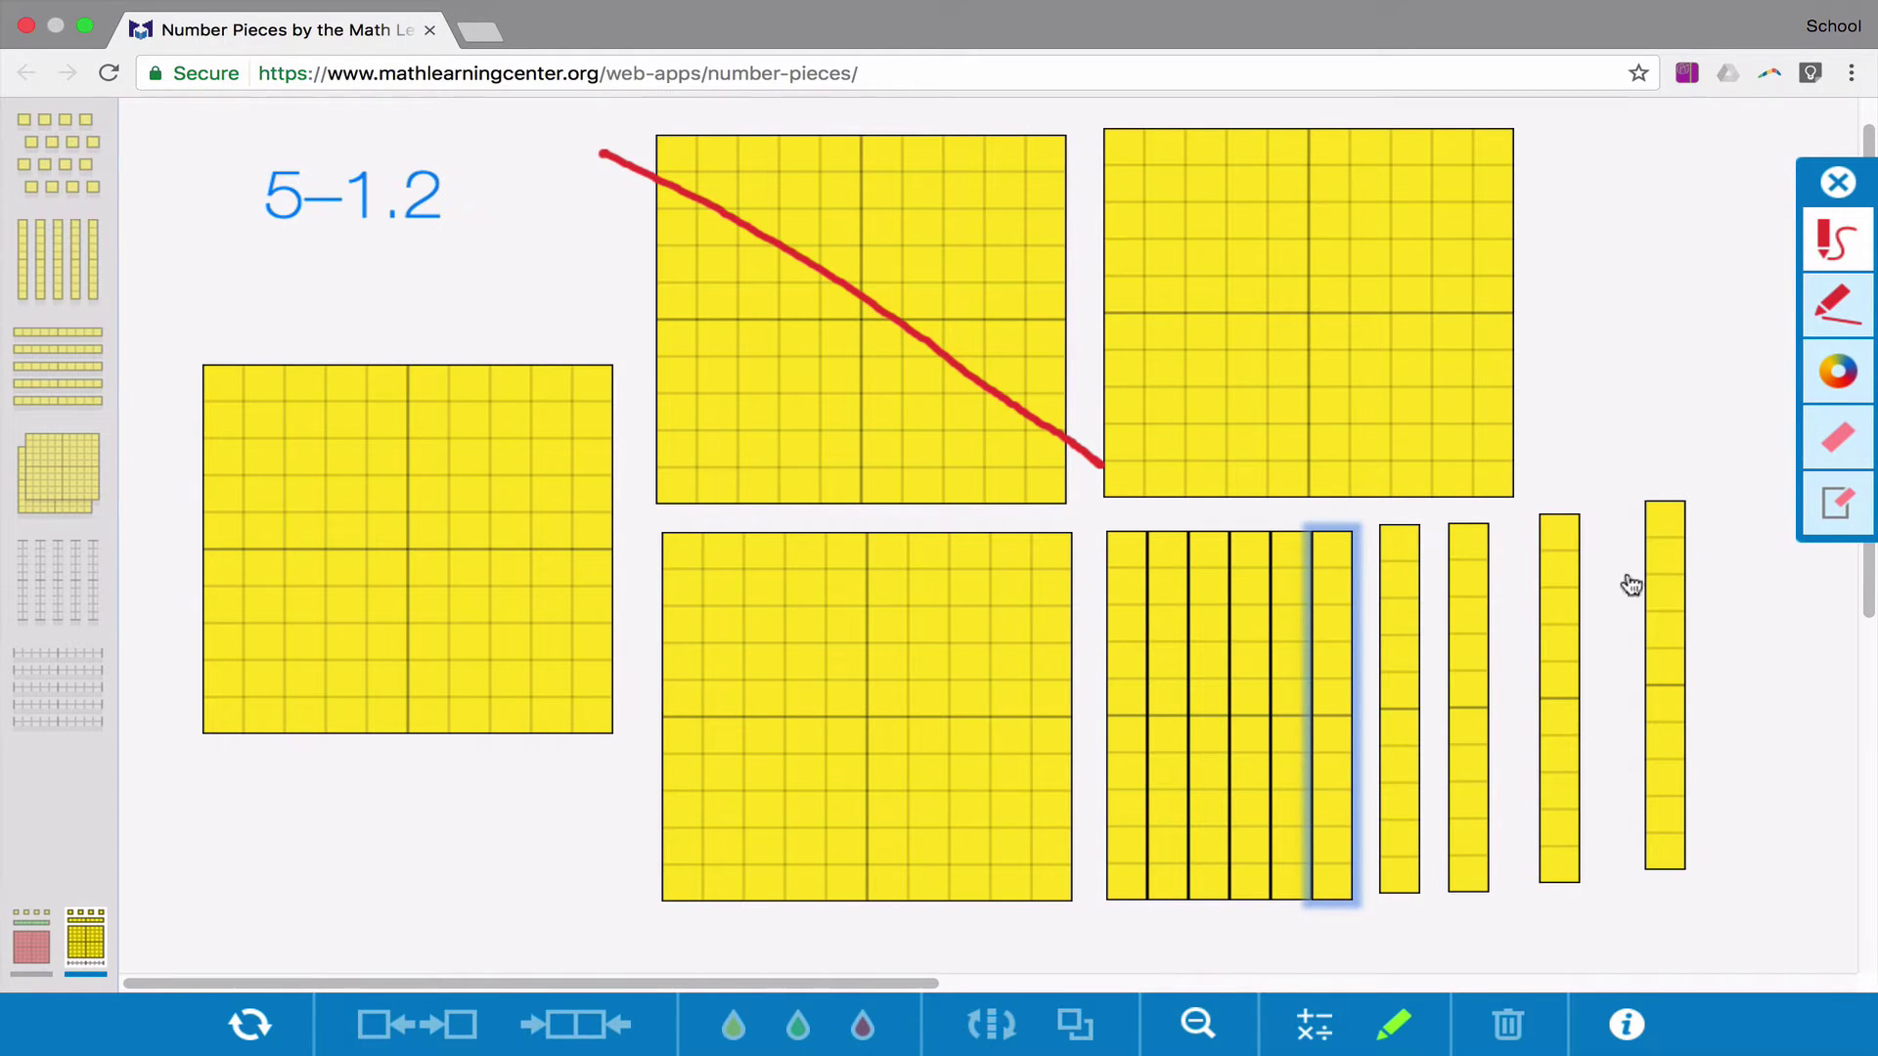
drag(1604, 780, 1736, 567)
drag(1512, 745, 1614, 583)
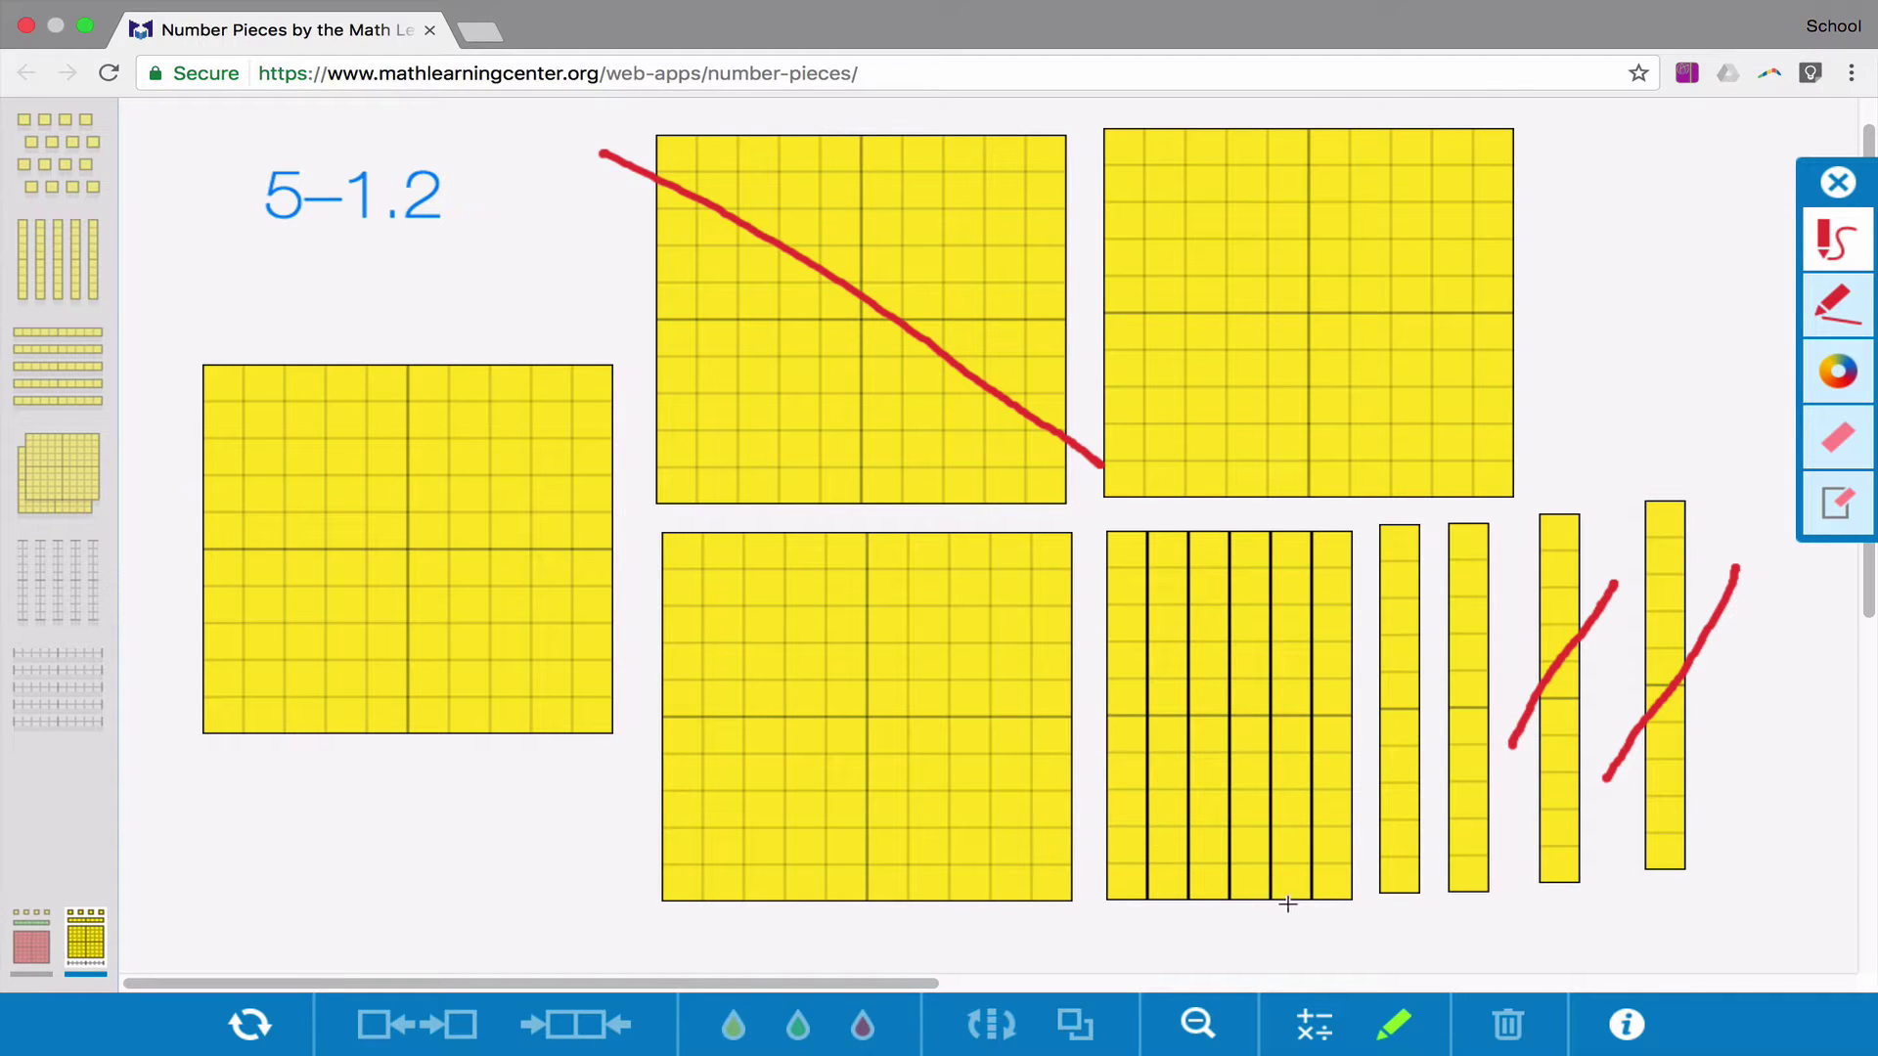
Add a text label reading 3.8 directly after the expression 5–1.2.
click(1318, 1025)
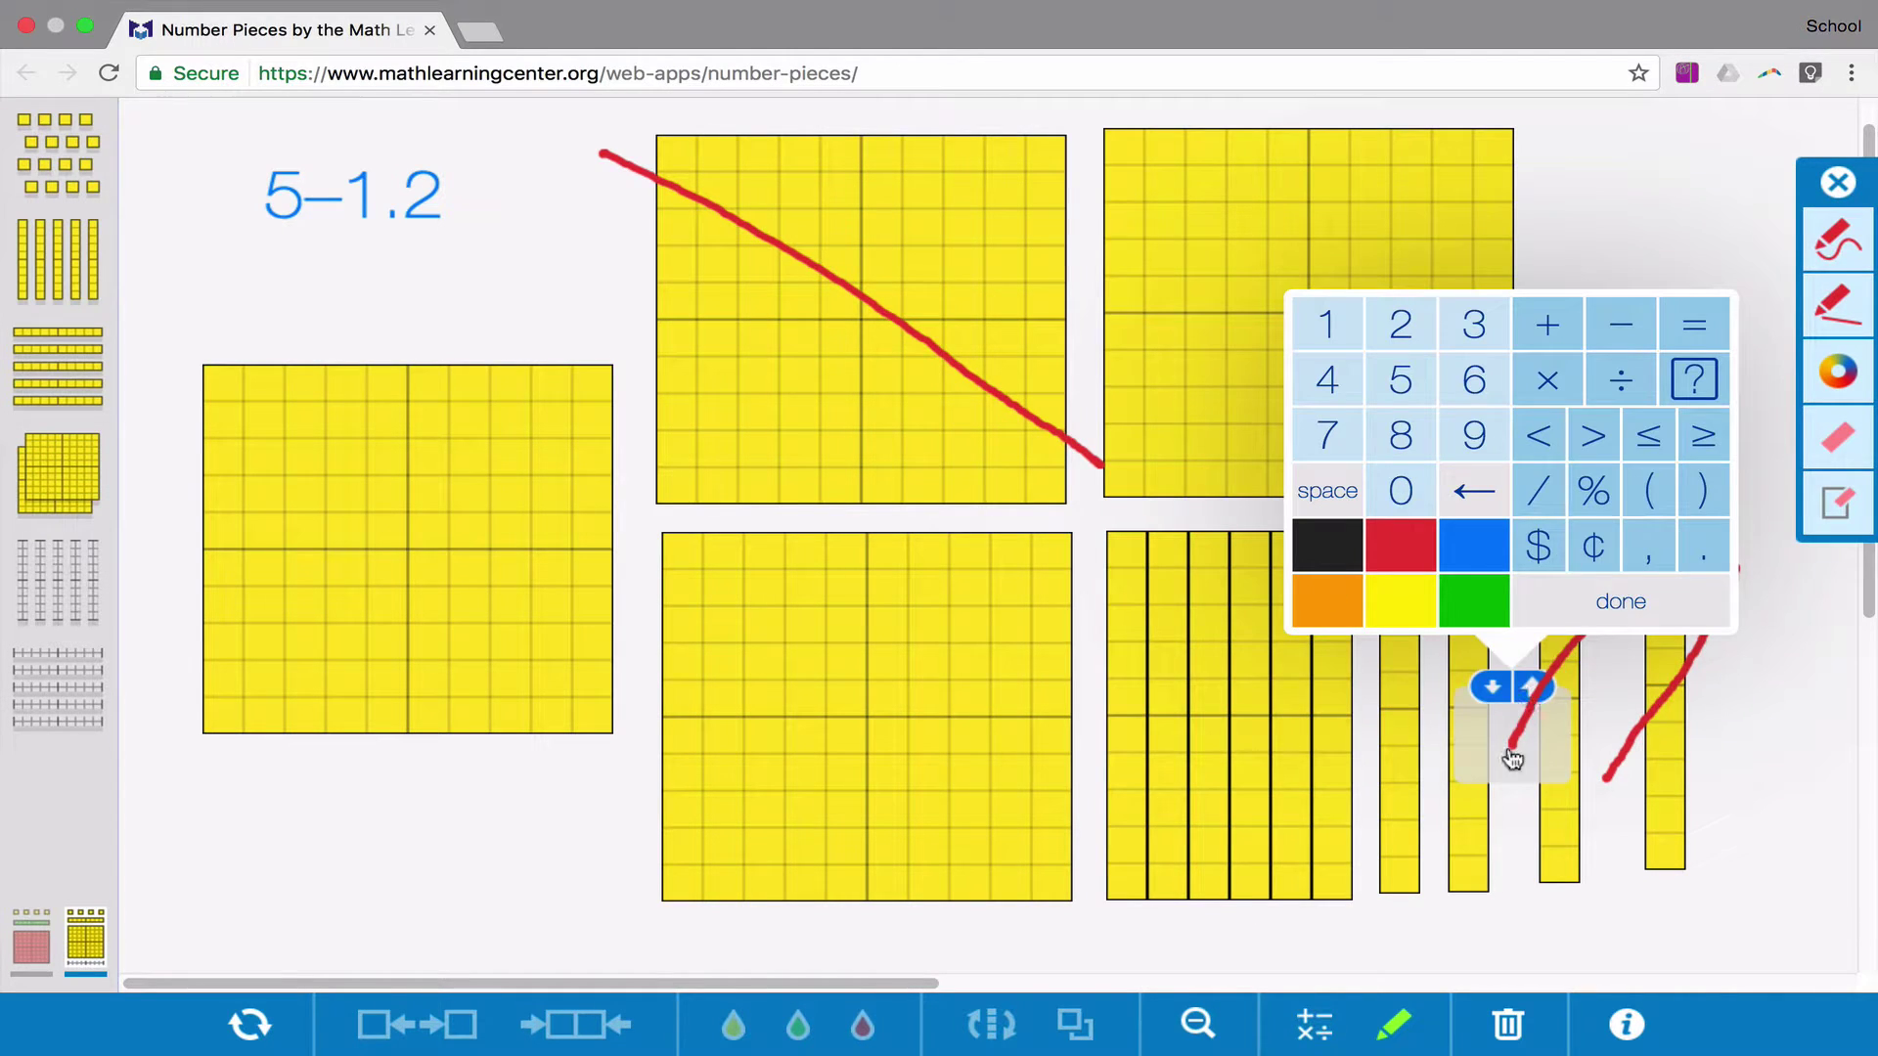
drag(1514, 758, 464, 141)
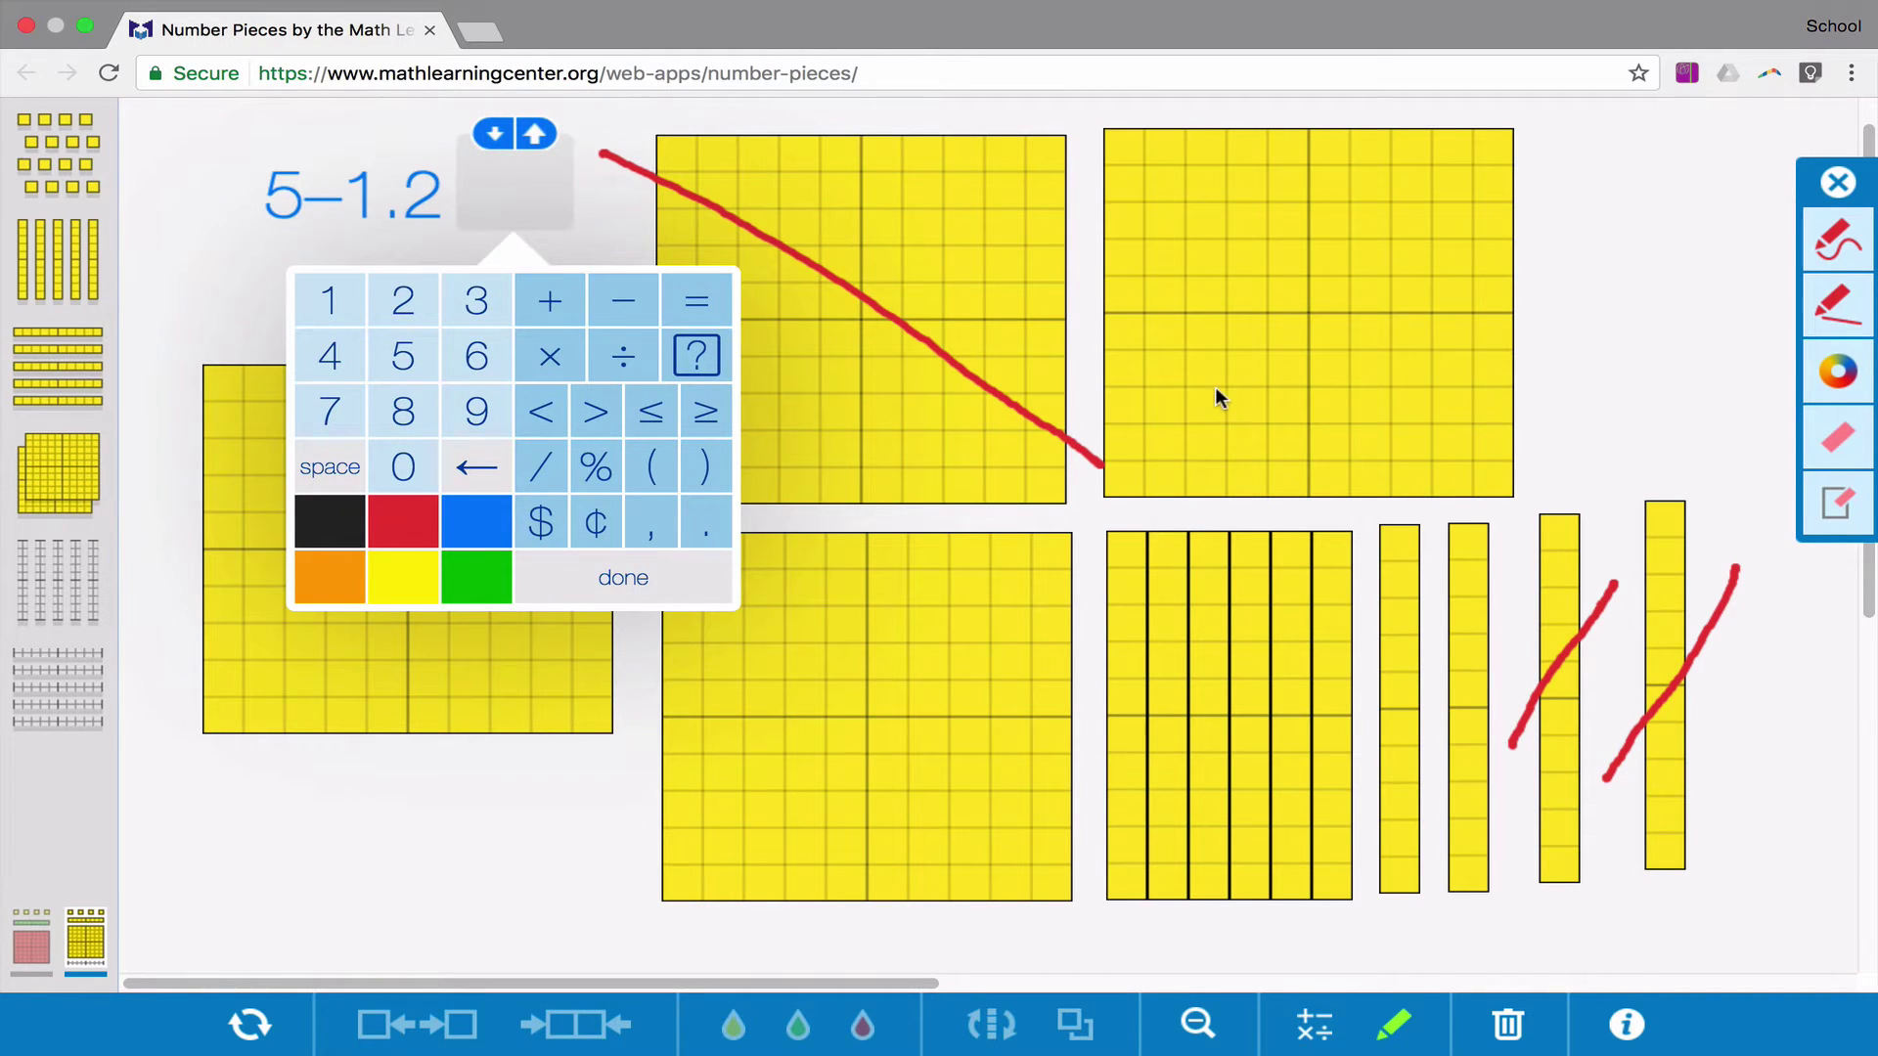
click(469, 303)
click(709, 522)
click(411, 419)
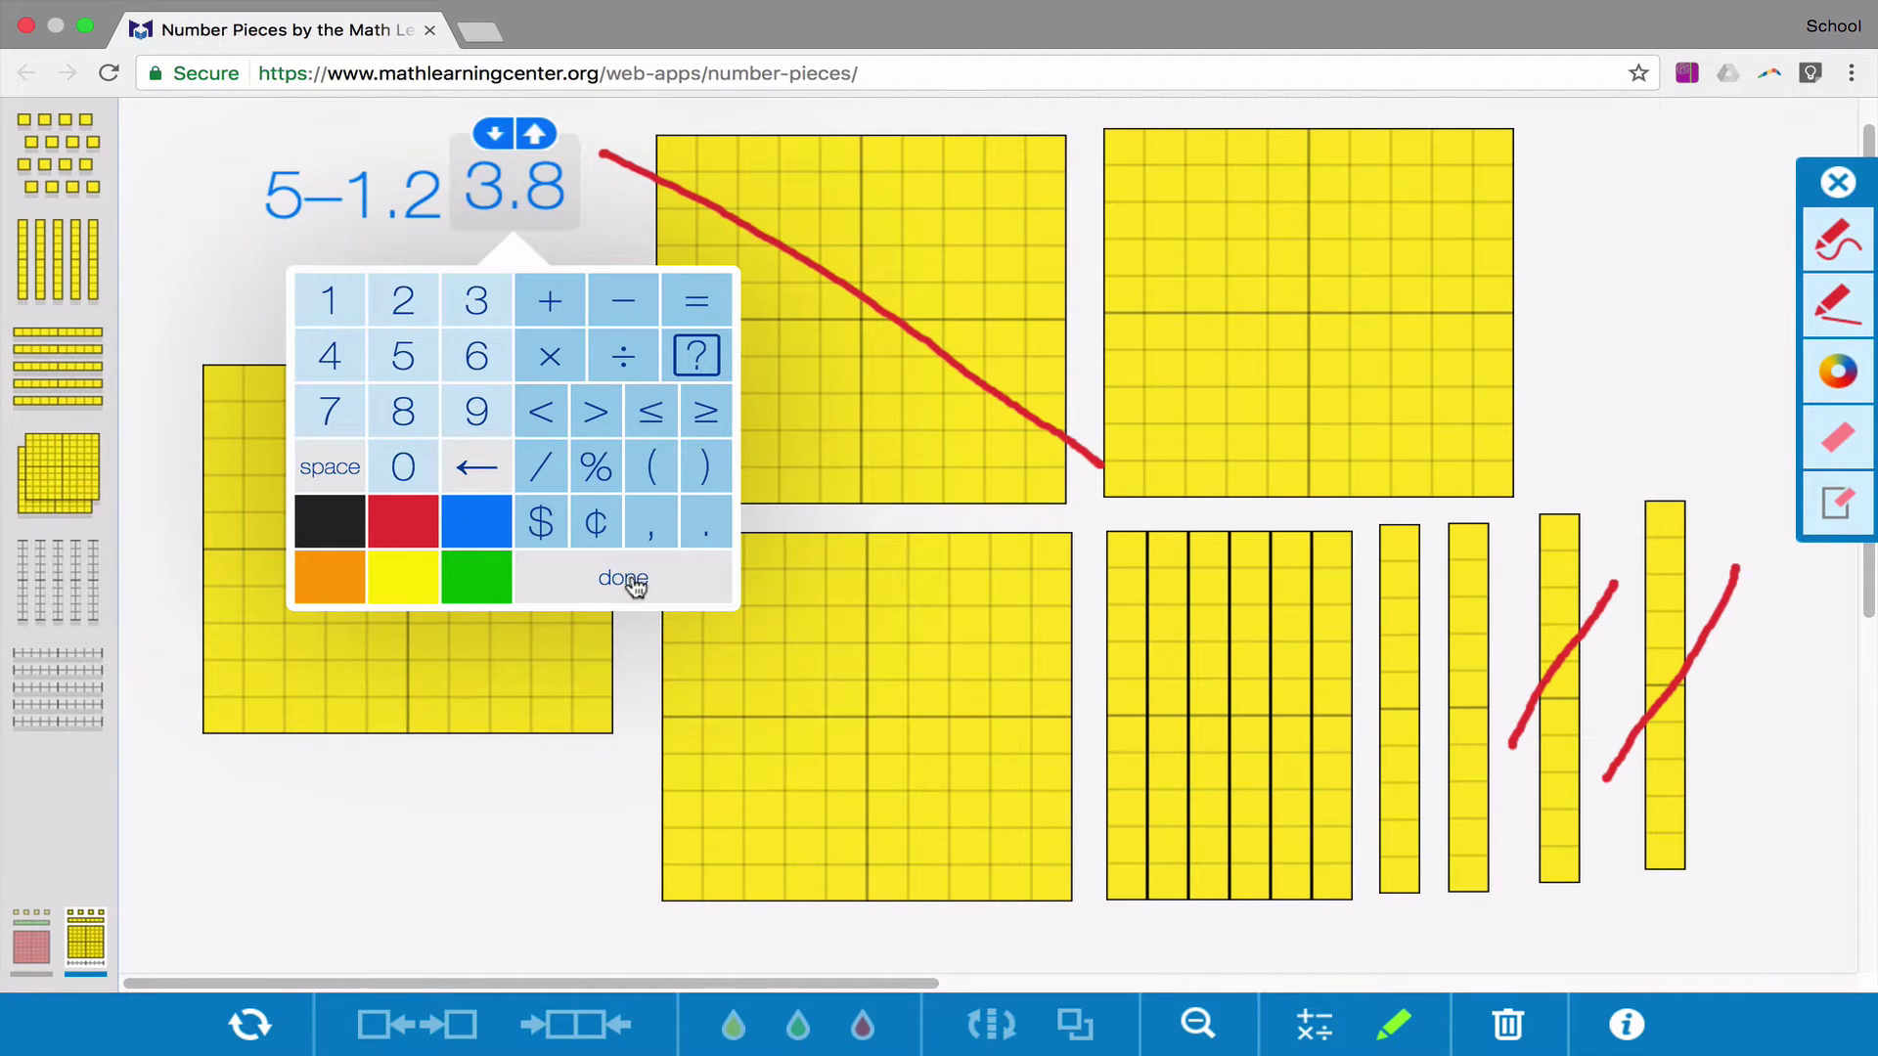
Change the answer label to =3.8 and line it up directly after the expression 5–1.2.
click(477, 473)
click(478, 474)
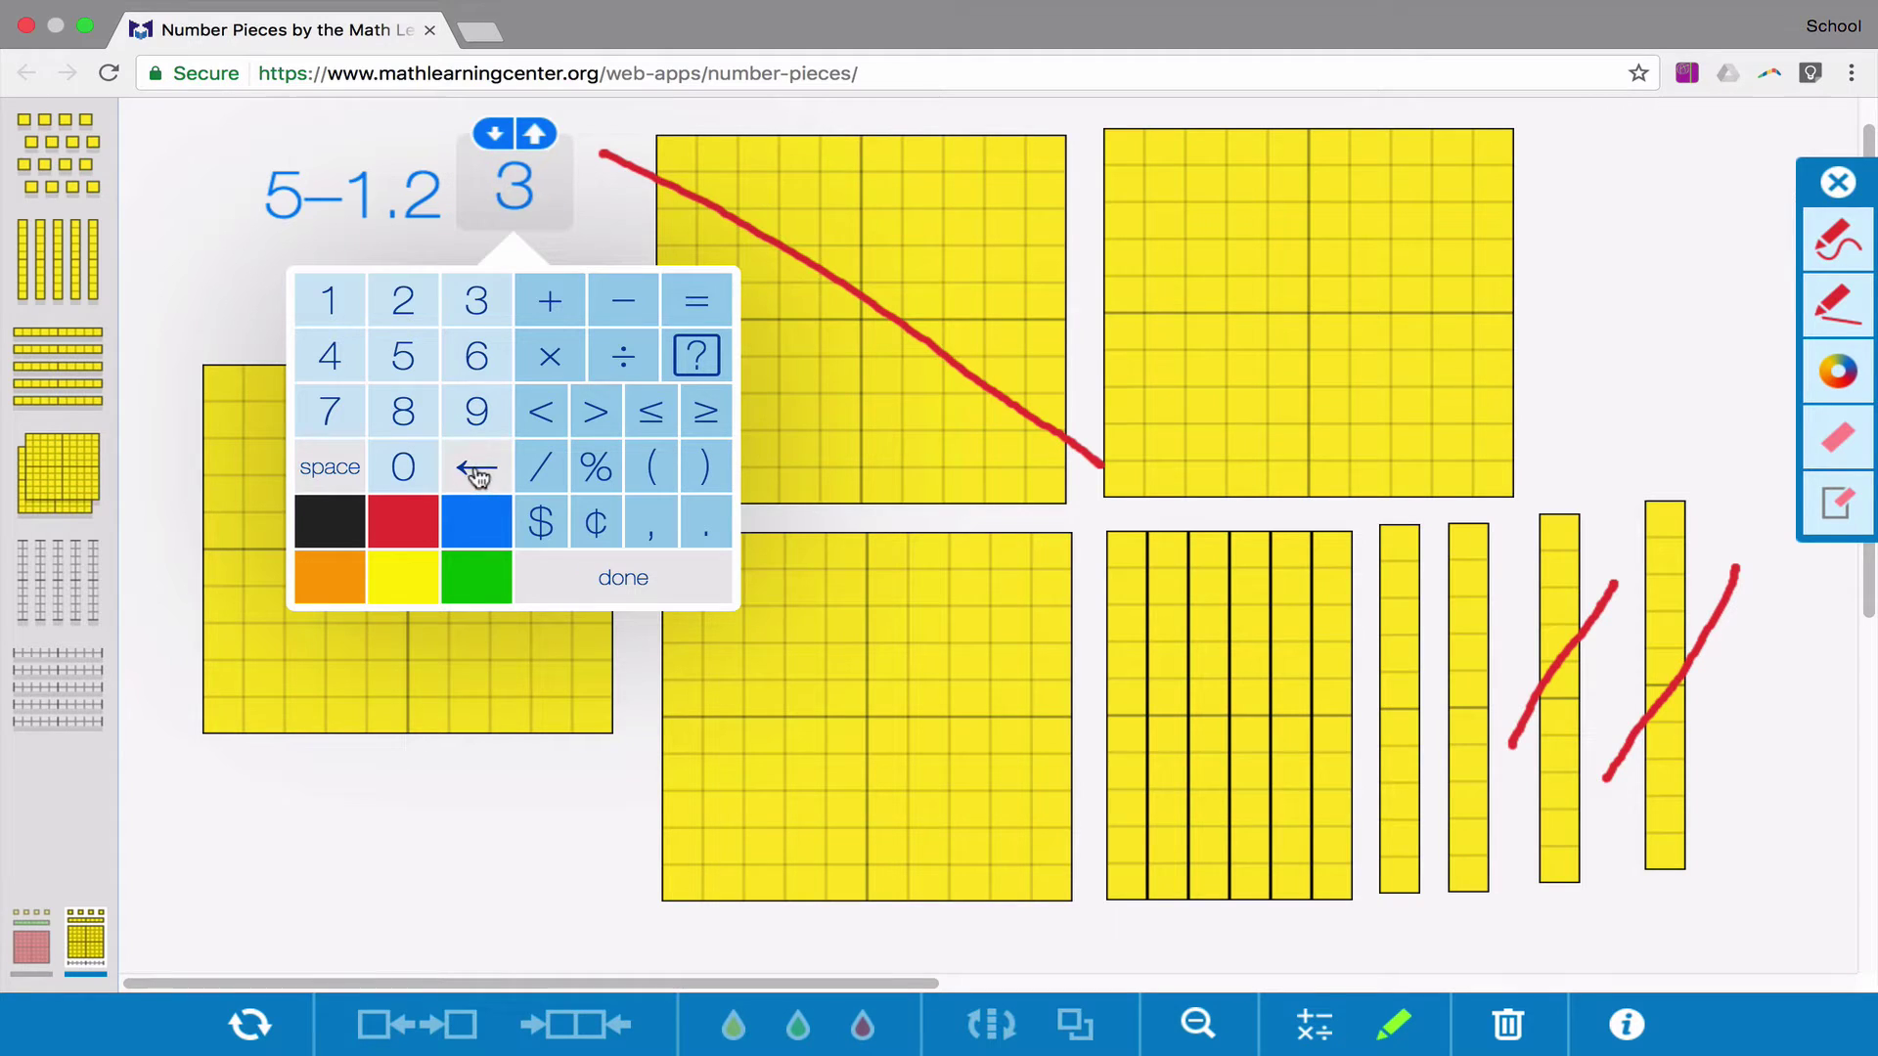
click(477, 473)
click(696, 303)
click(480, 307)
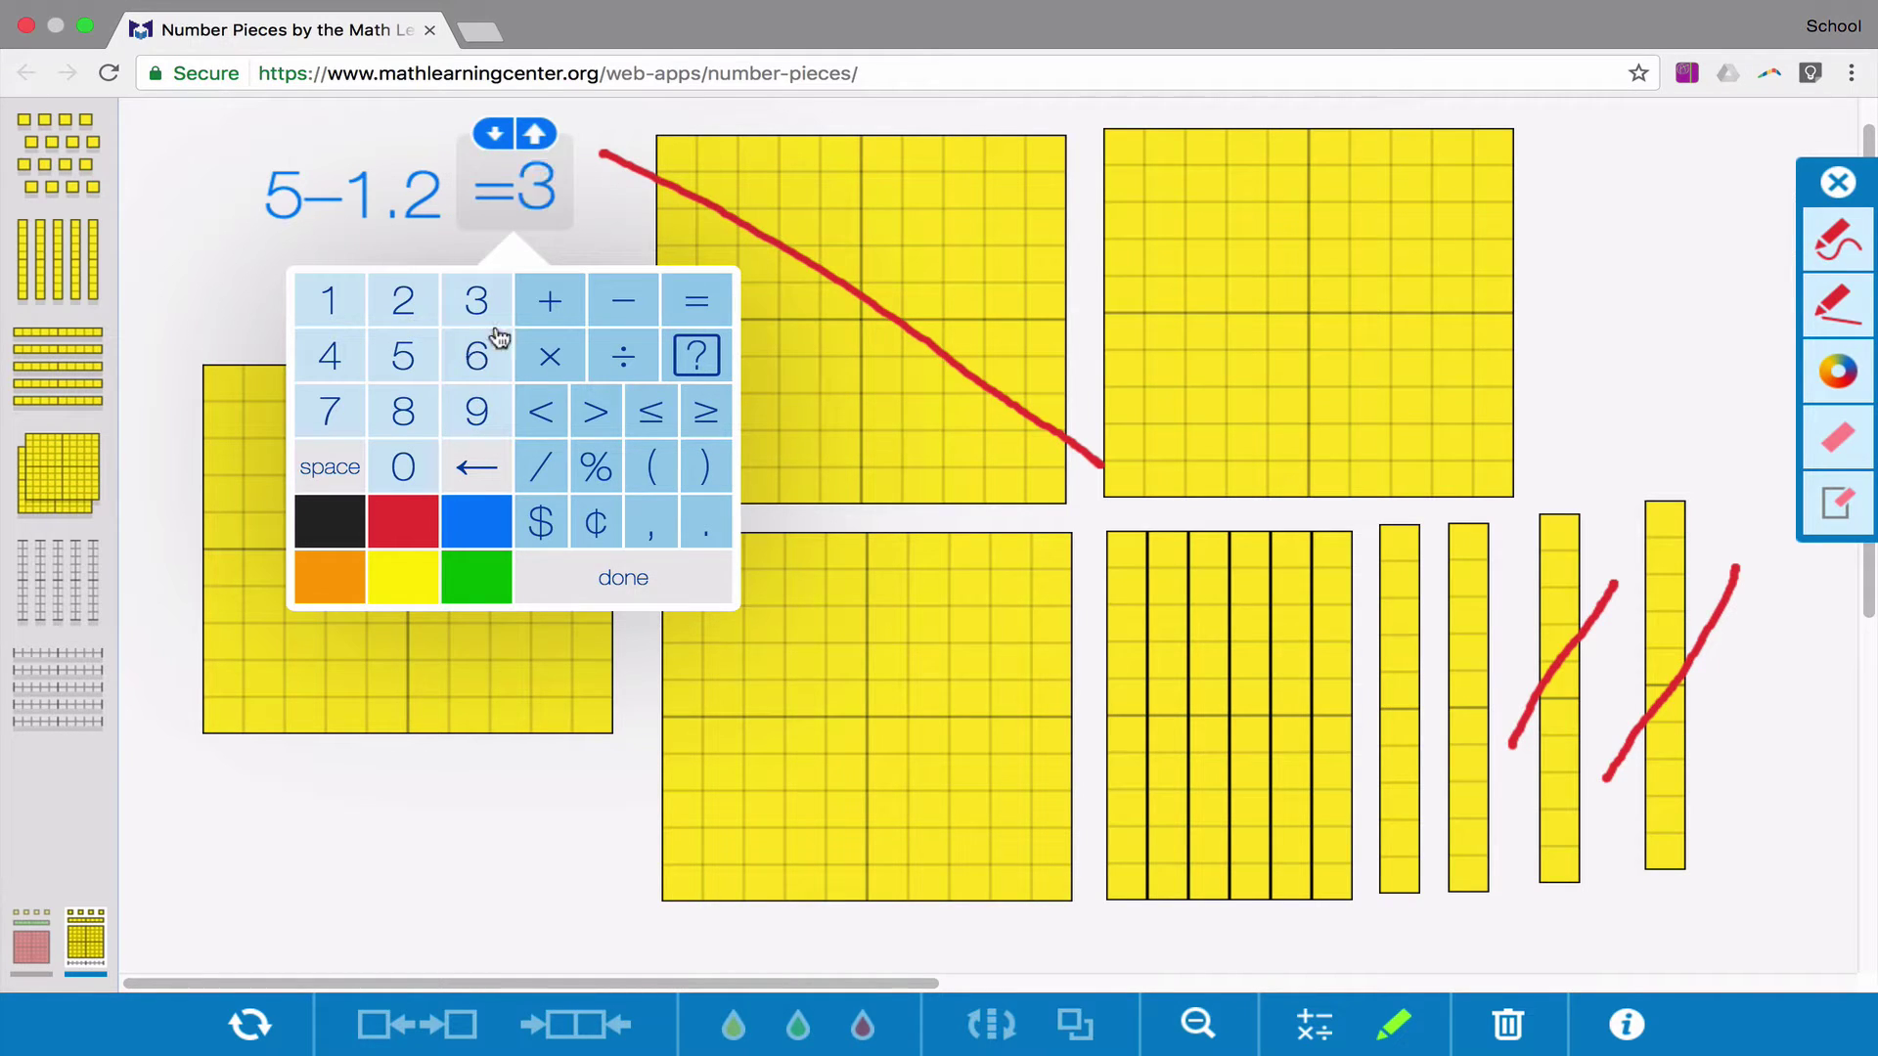
click(706, 533)
click(418, 430)
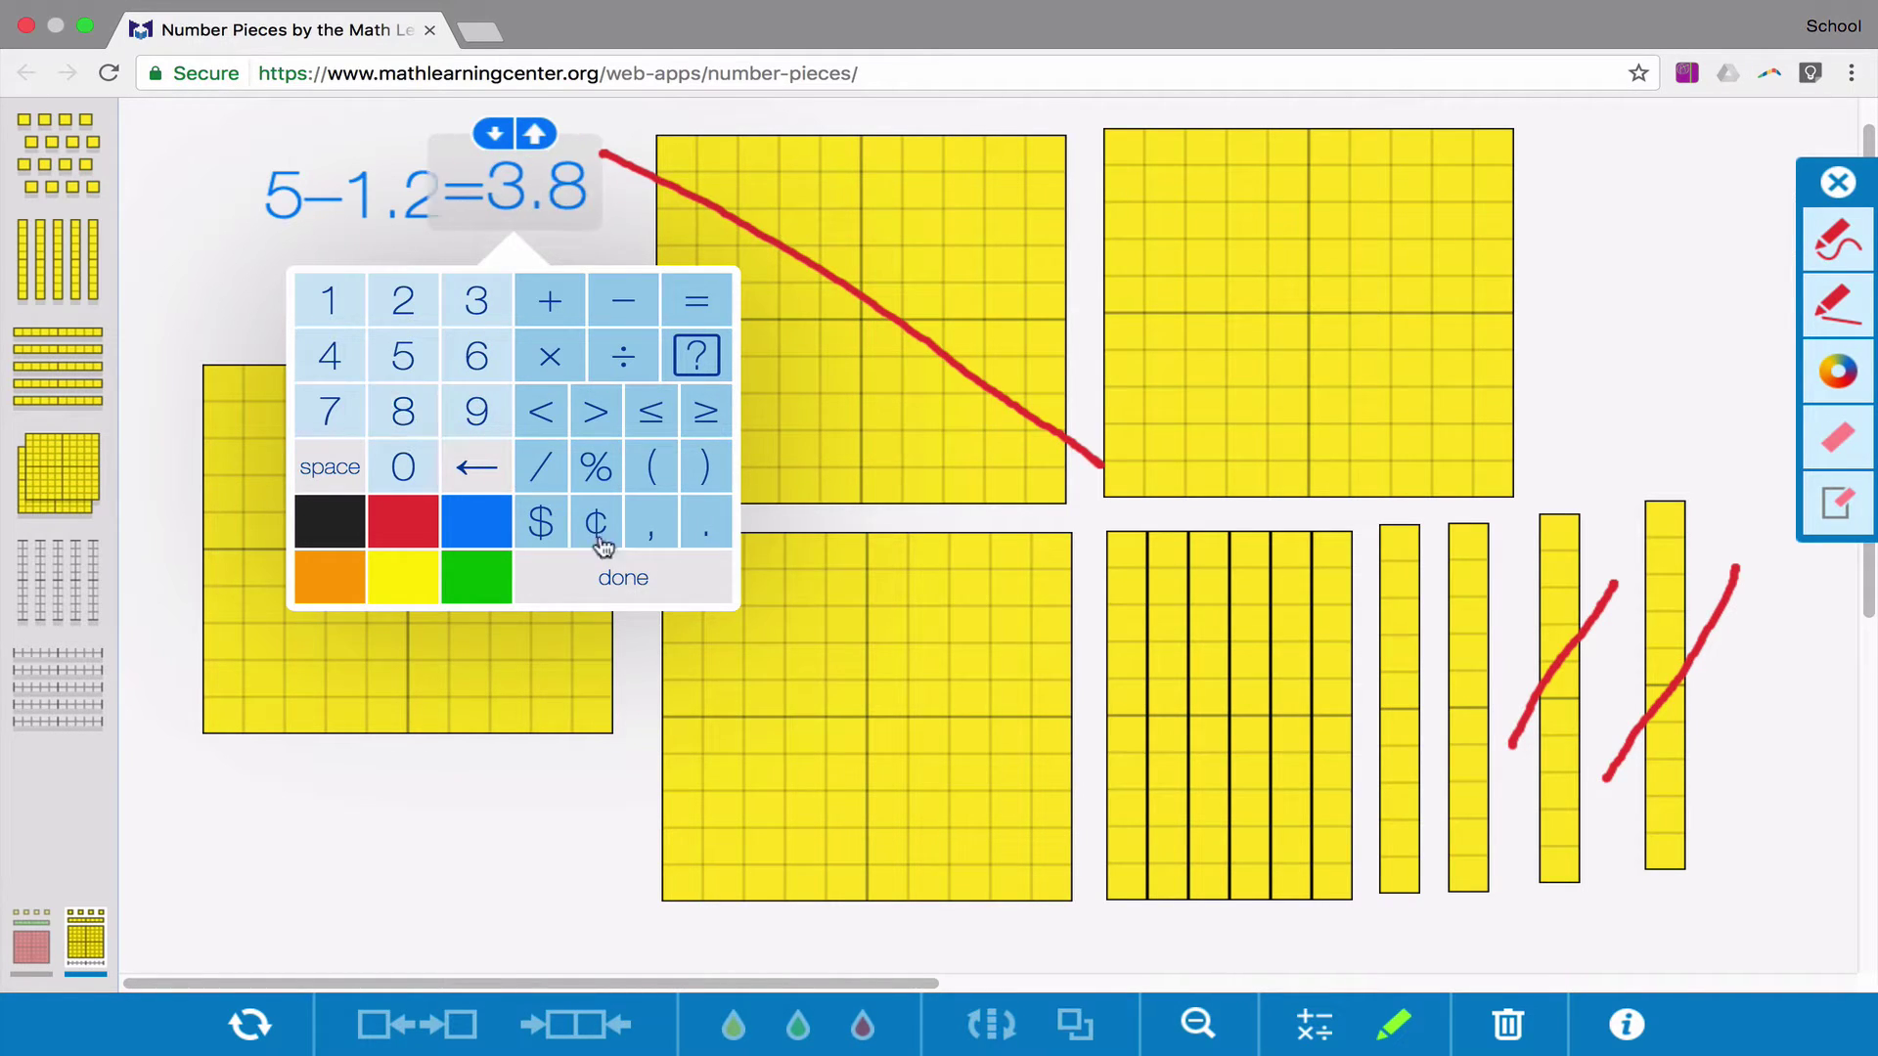
click(655, 585)
drag(544, 221, 544, 198)
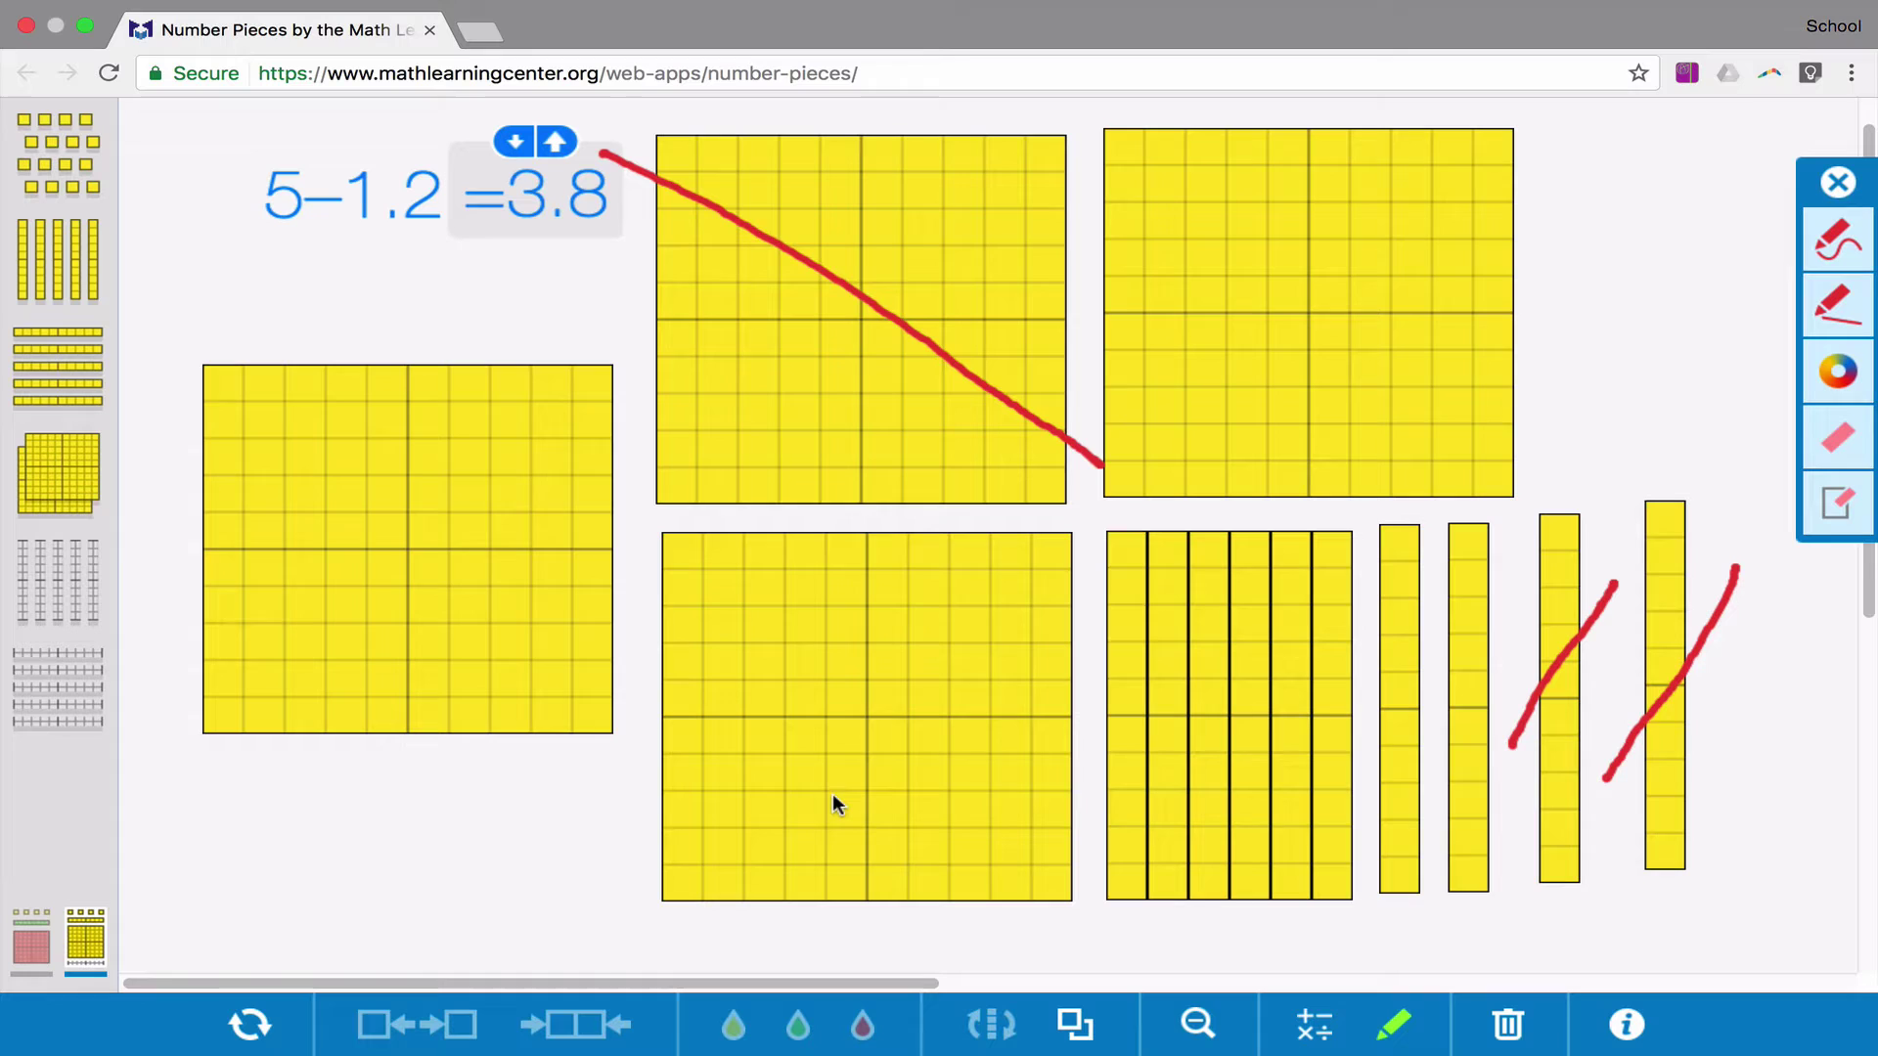
Start over by clearing all work from the canvas.
click(249, 1025)
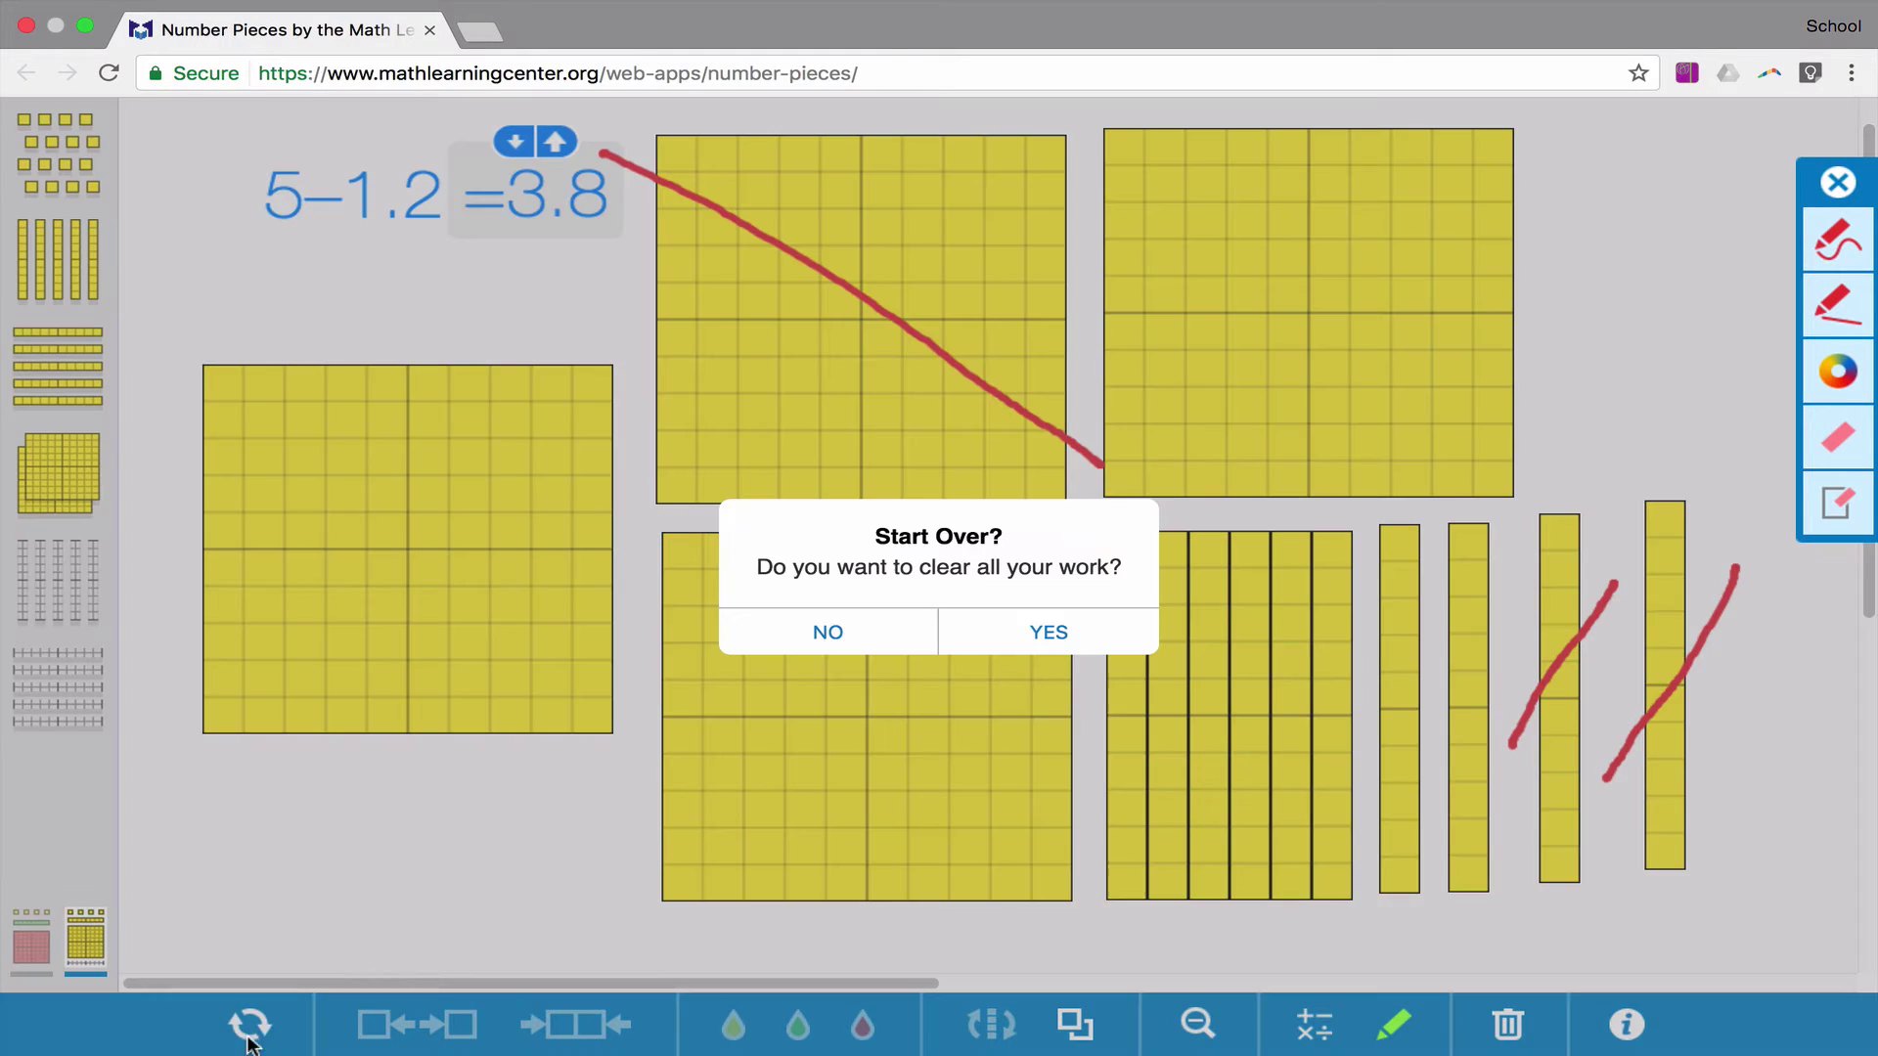
click(1052, 633)
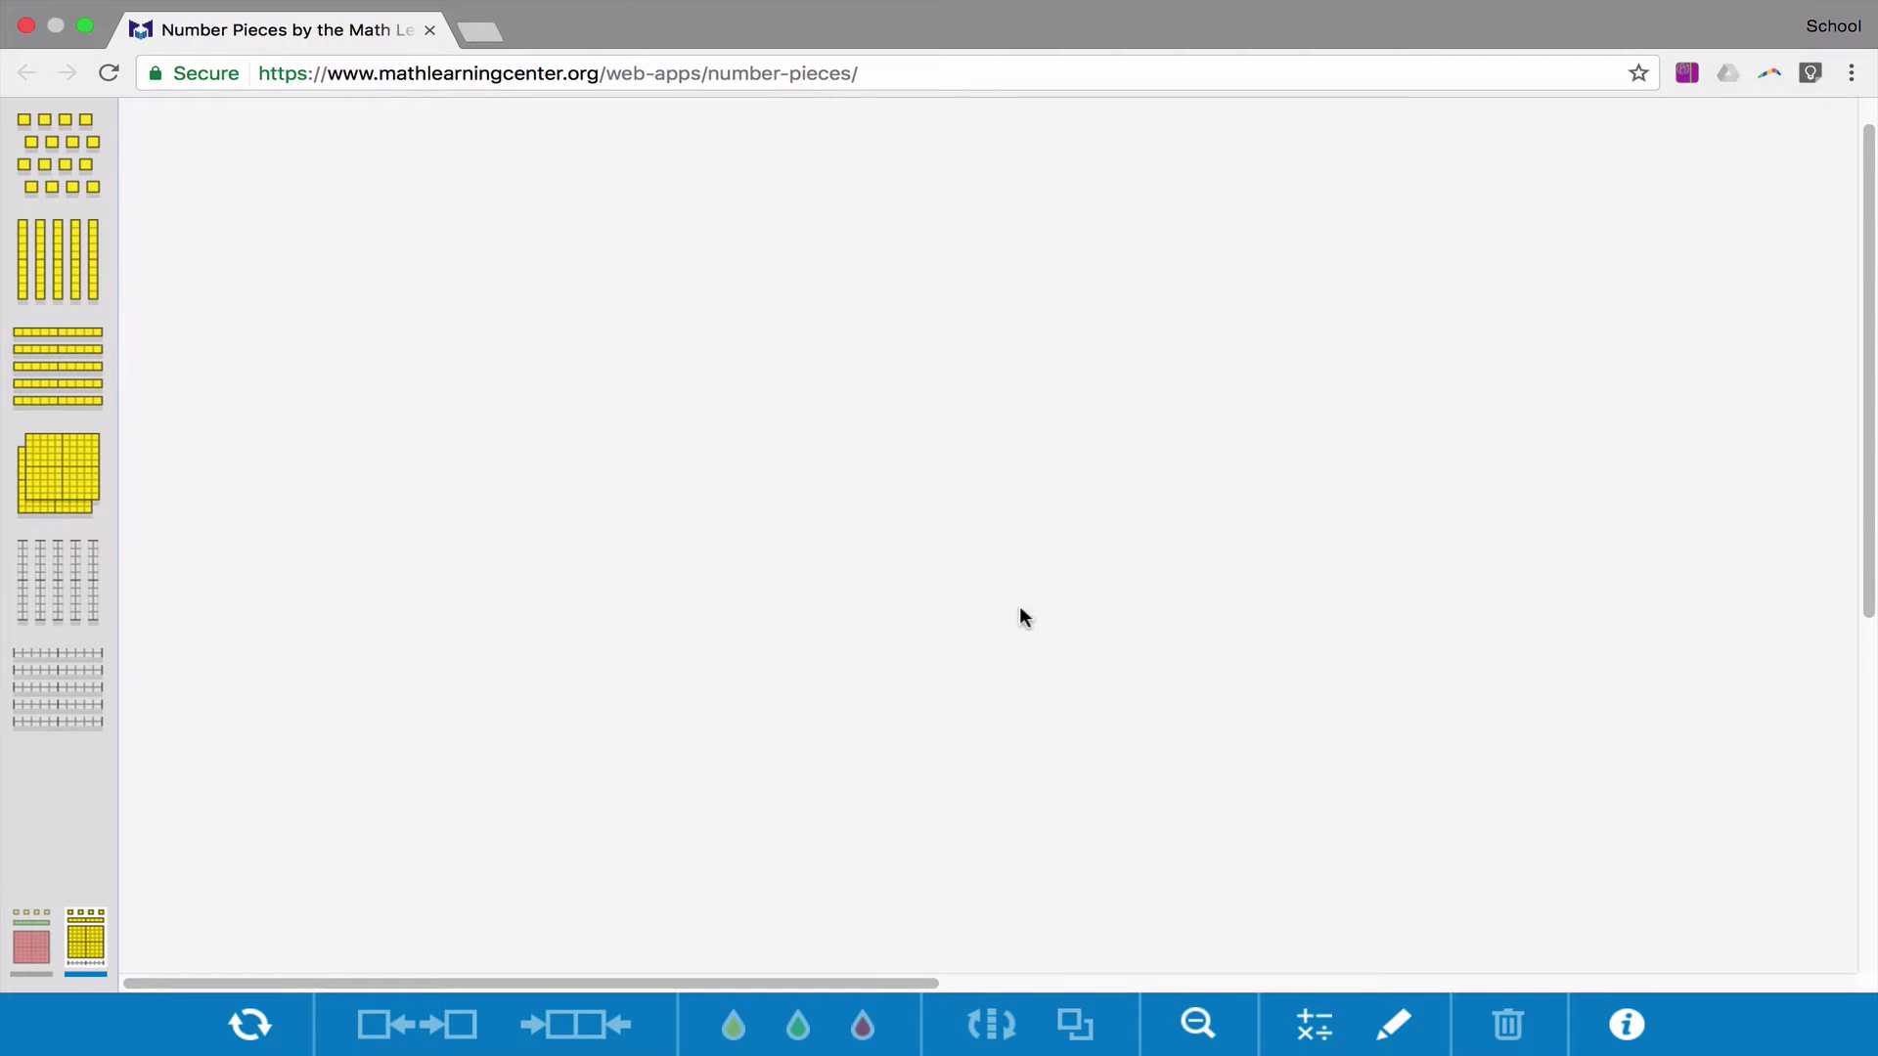
Add a text label reading 5.2–2.5=, reduce its size and place it near the upper-left corner of the canvas.
click(1312, 1023)
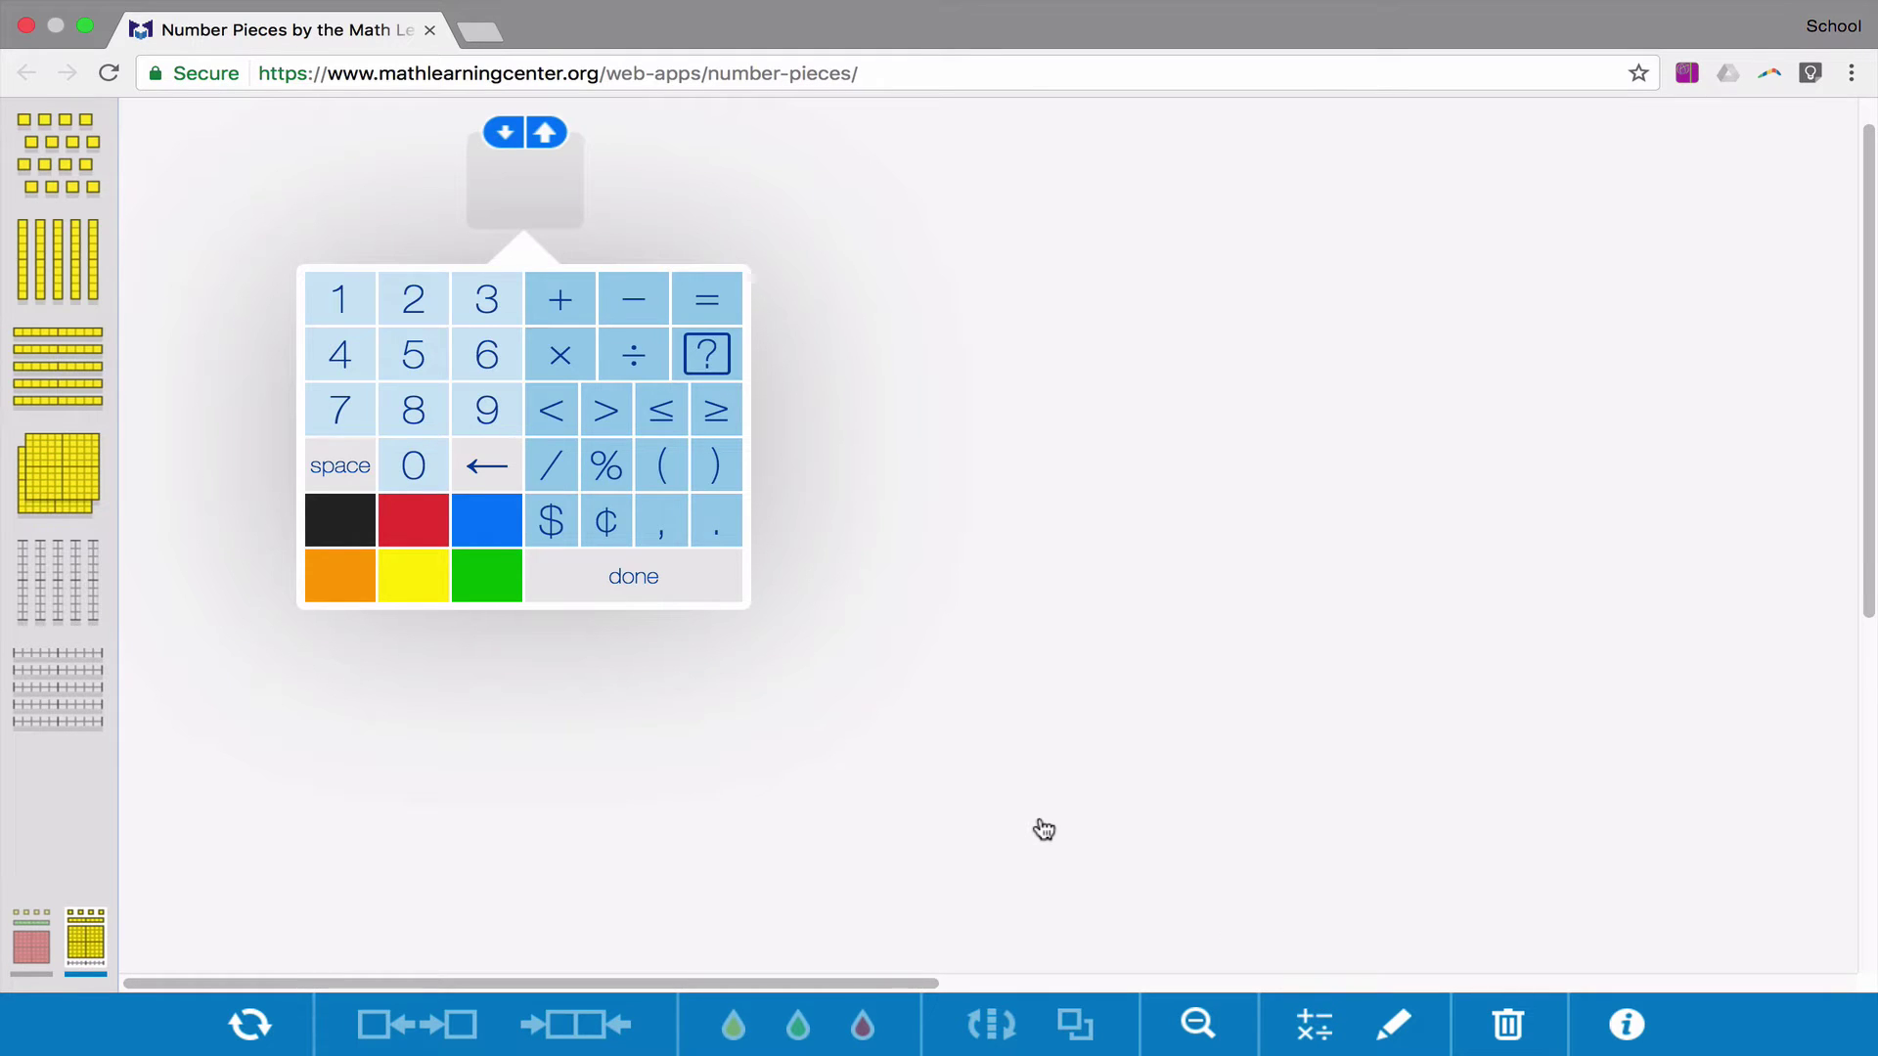
click(412, 356)
click(719, 533)
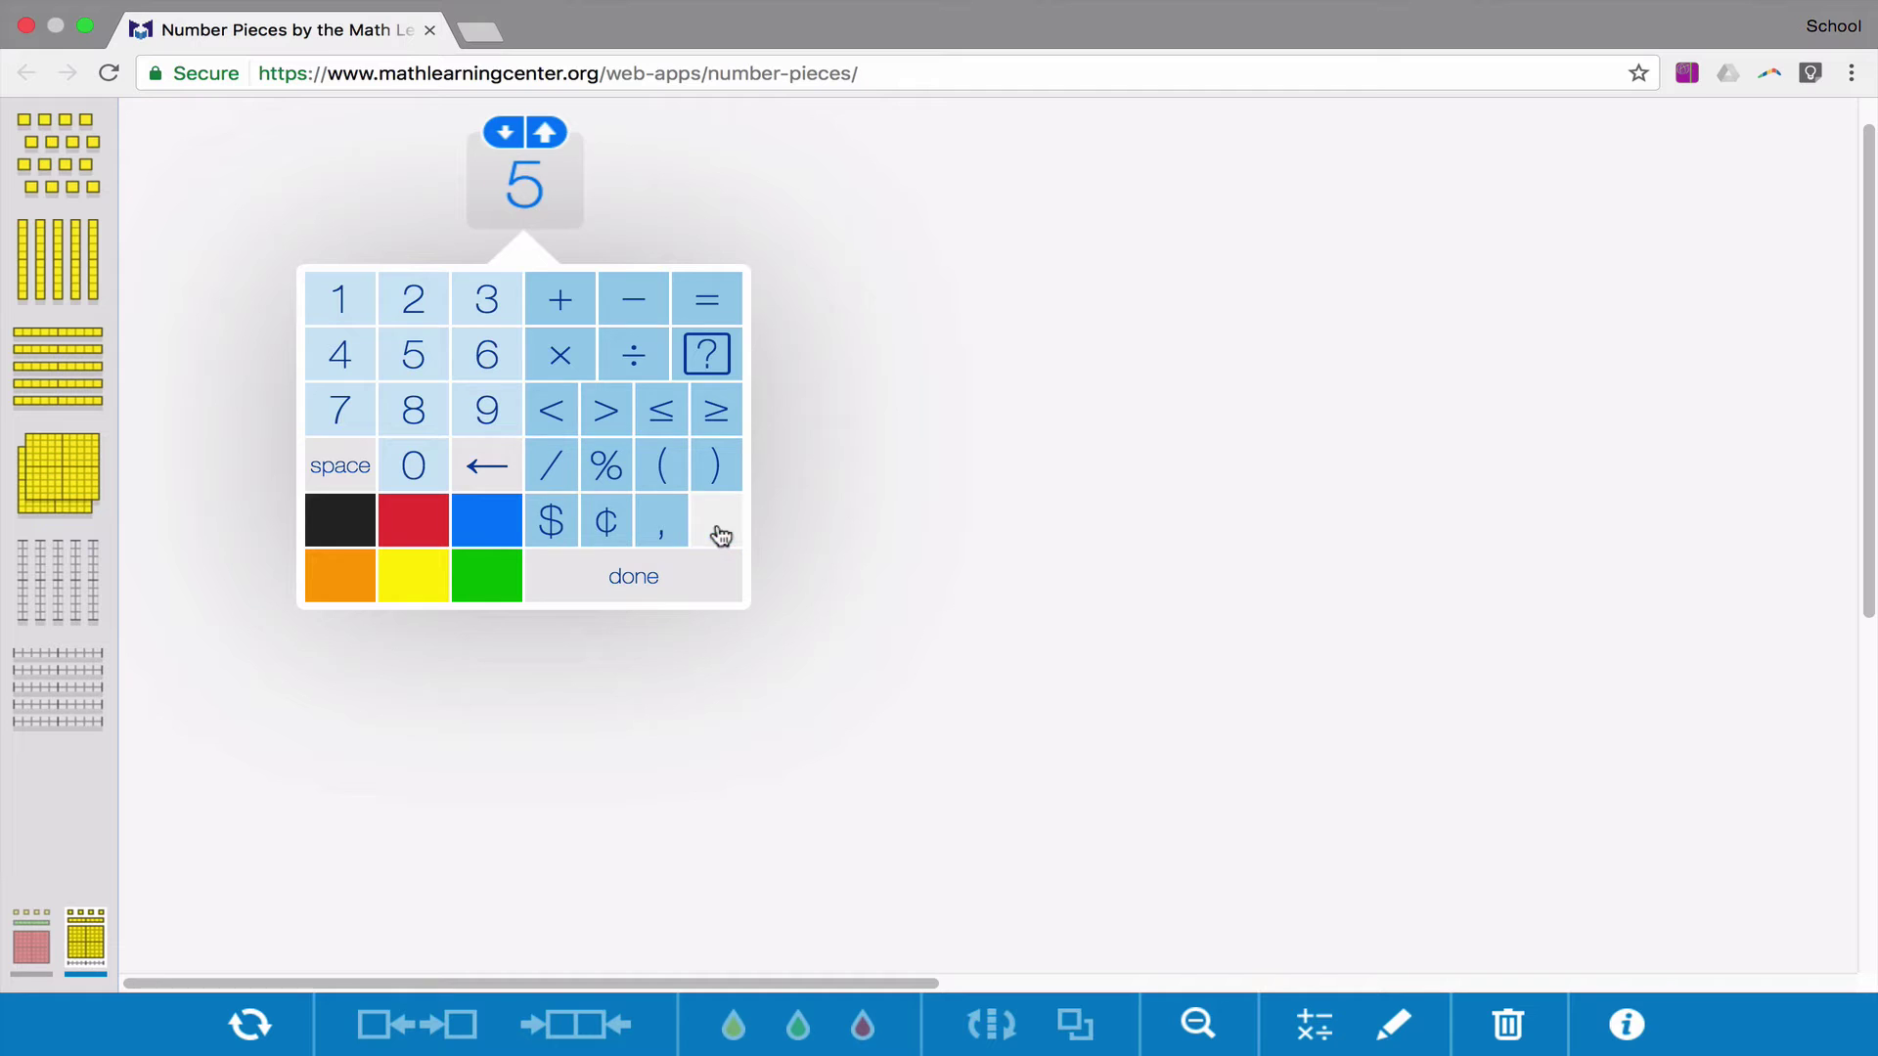
click(436, 317)
click(634, 299)
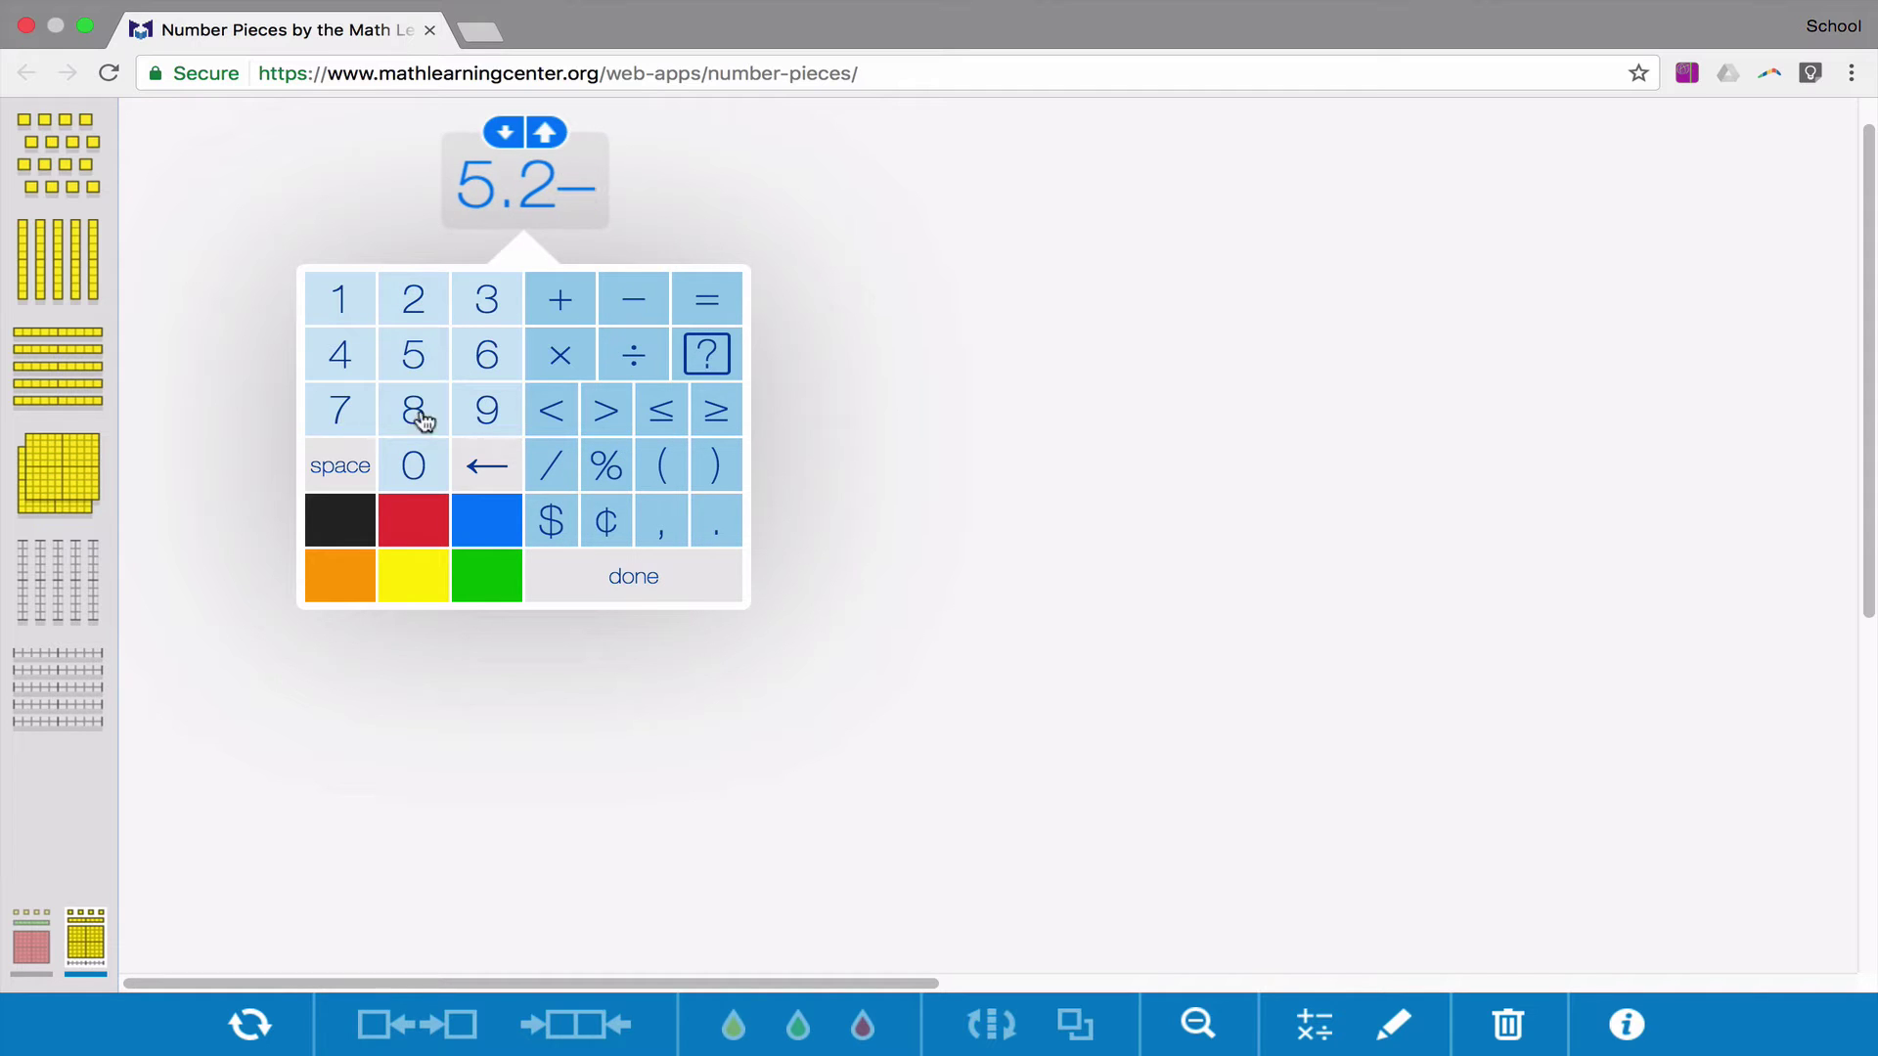
click(412, 303)
click(706, 526)
click(423, 357)
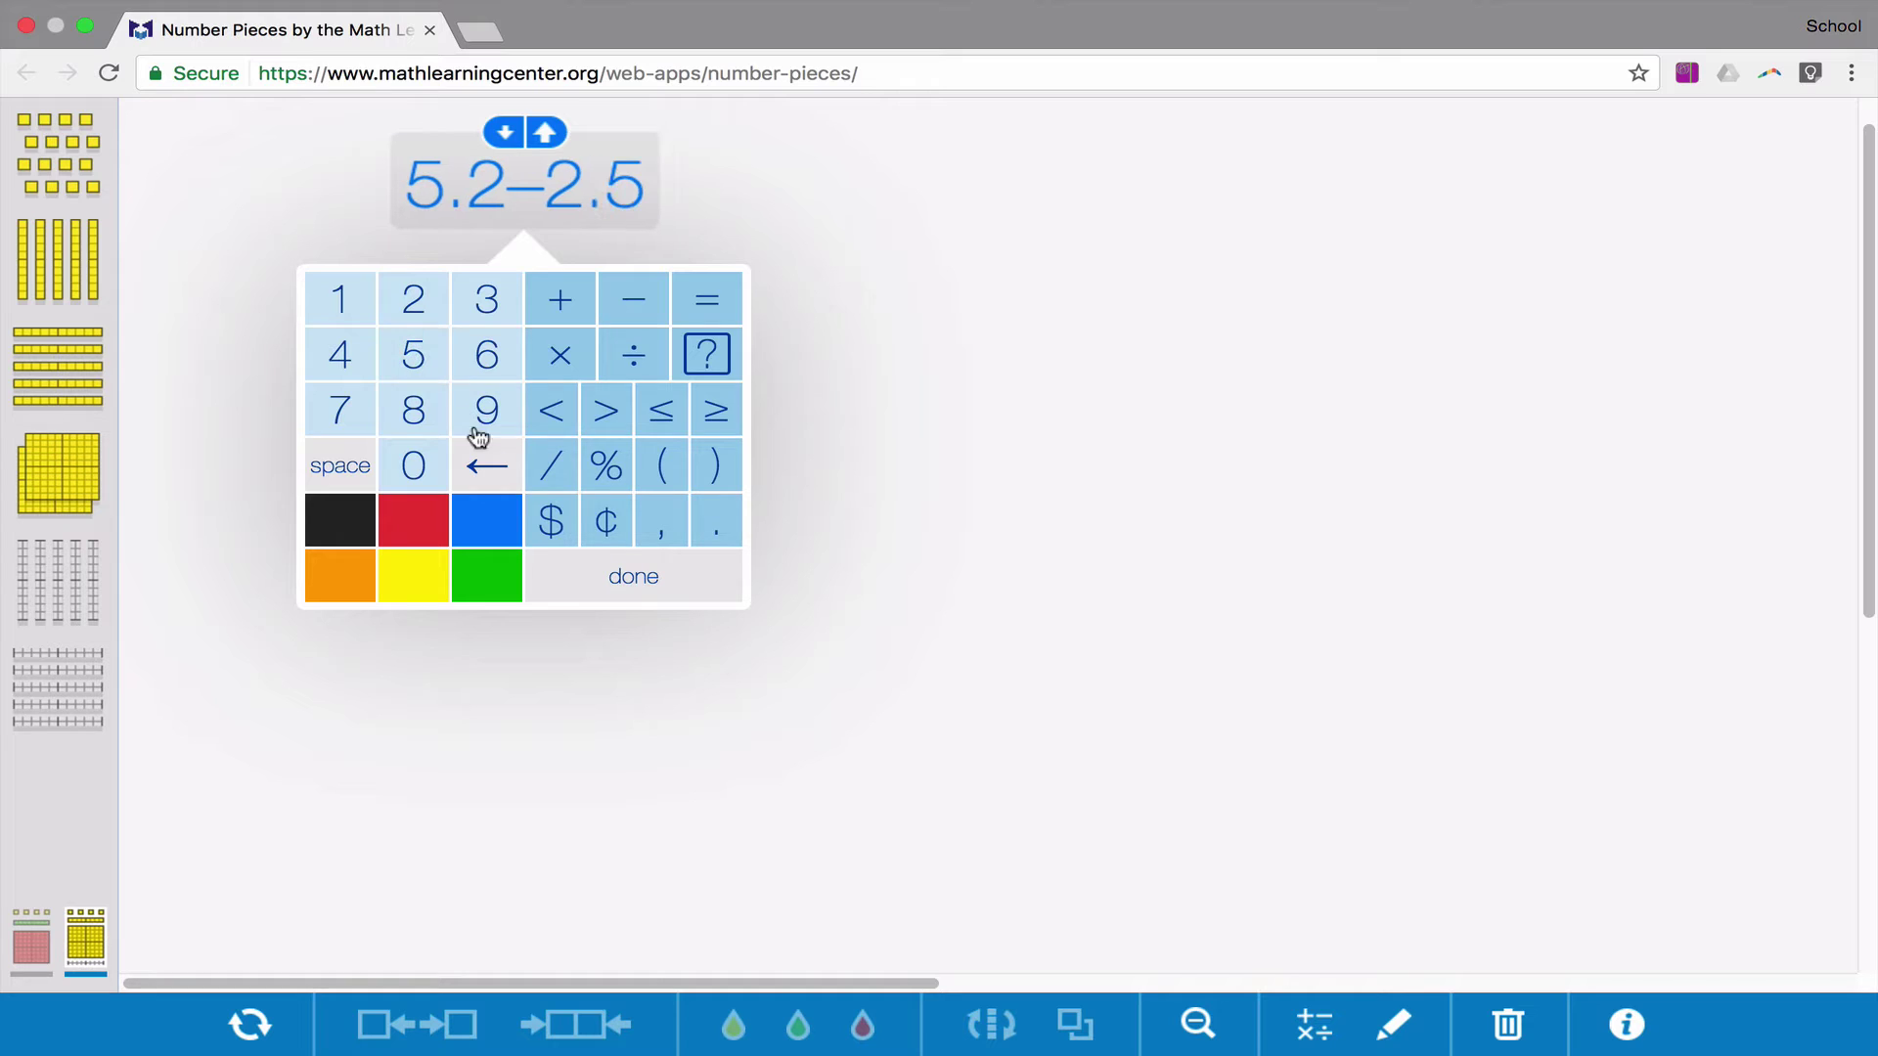
click(705, 308)
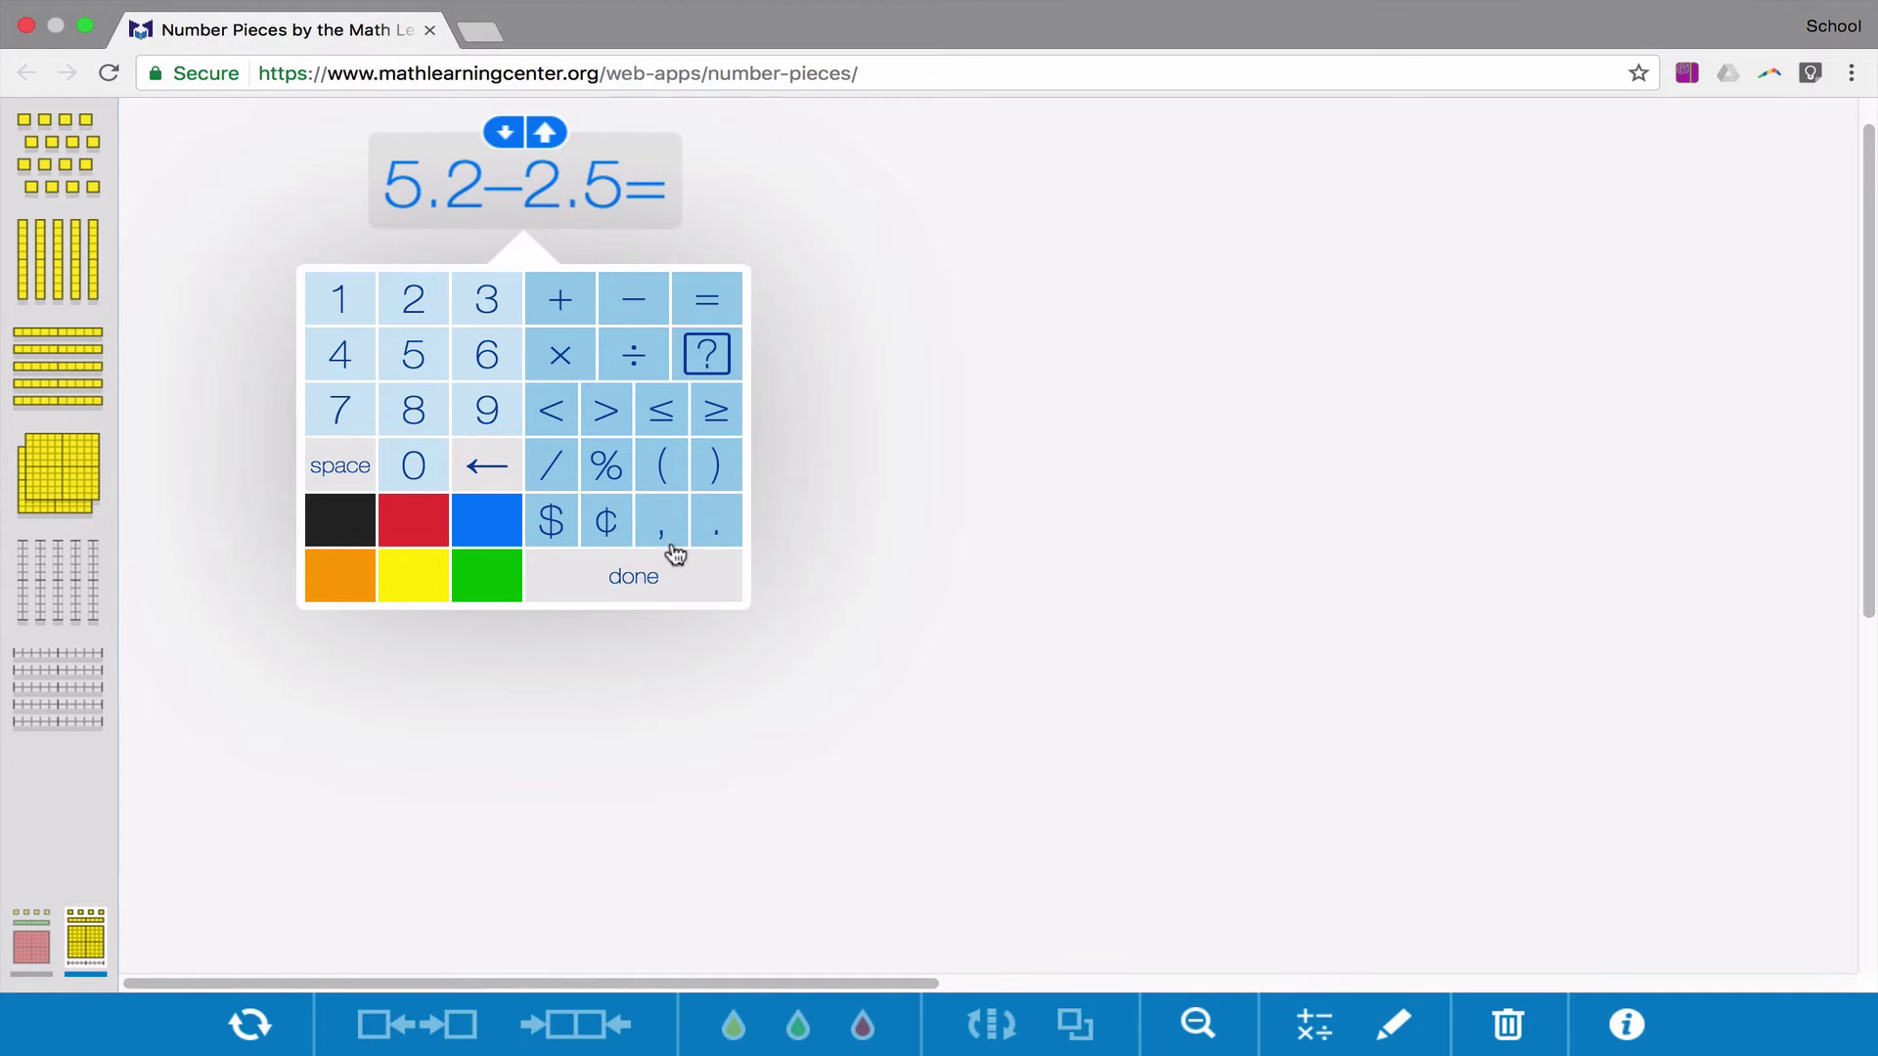
click(680, 587)
click(503, 134)
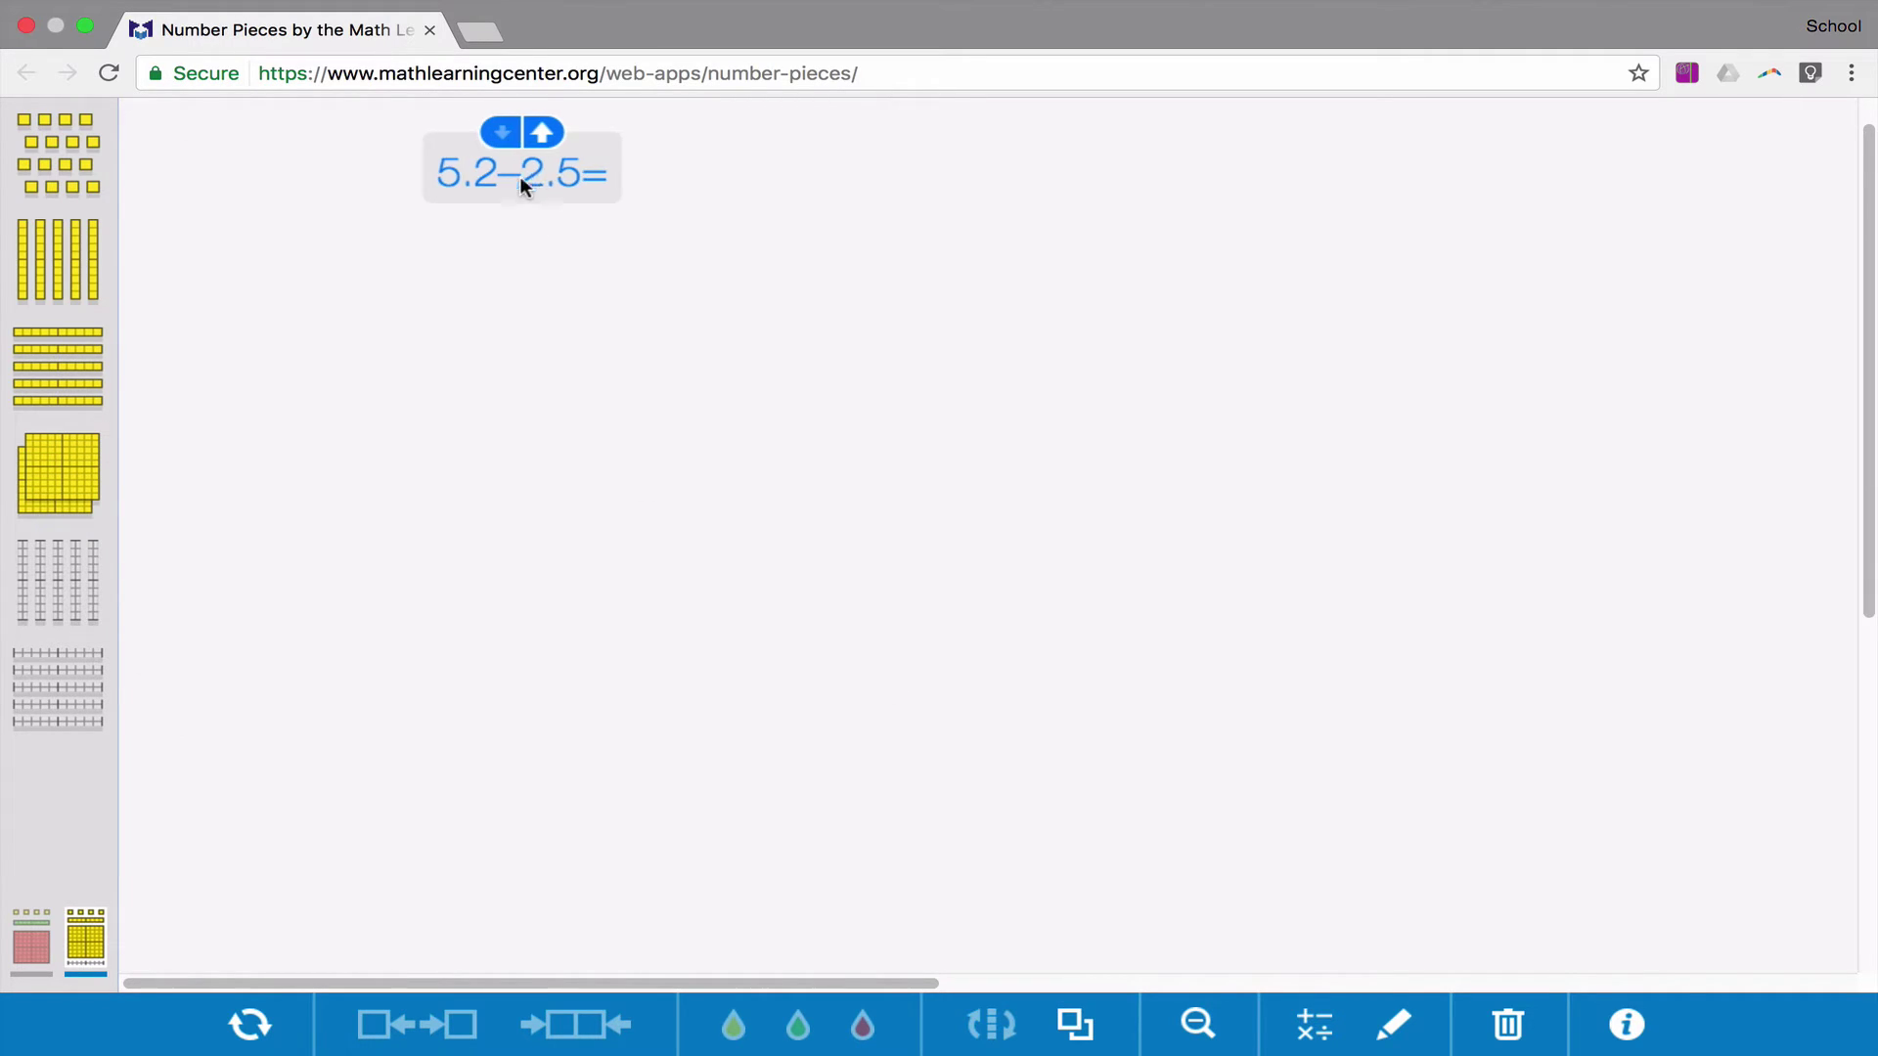
drag(524, 189, 387, 195)
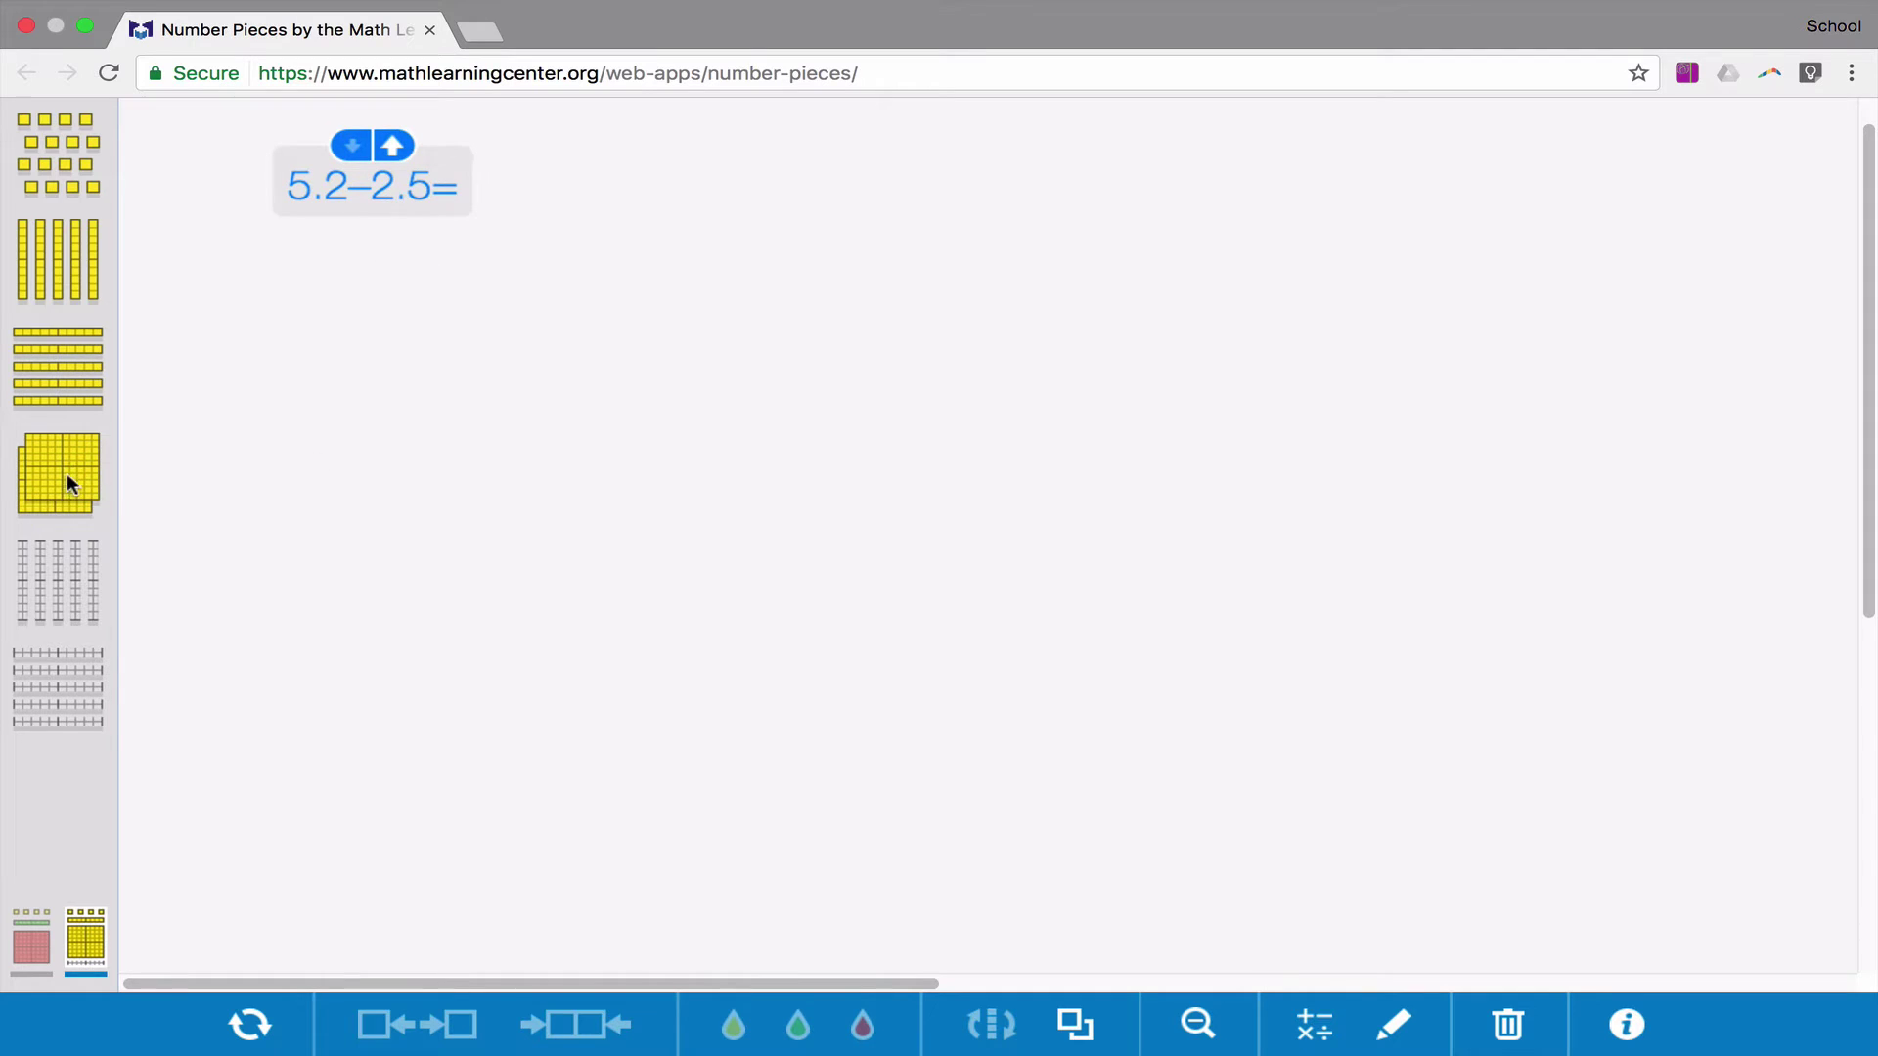
Place five hundred squares in a horizontal row beneath the expression 5.2–2.5=.
drag(67, 477, 182, 256)
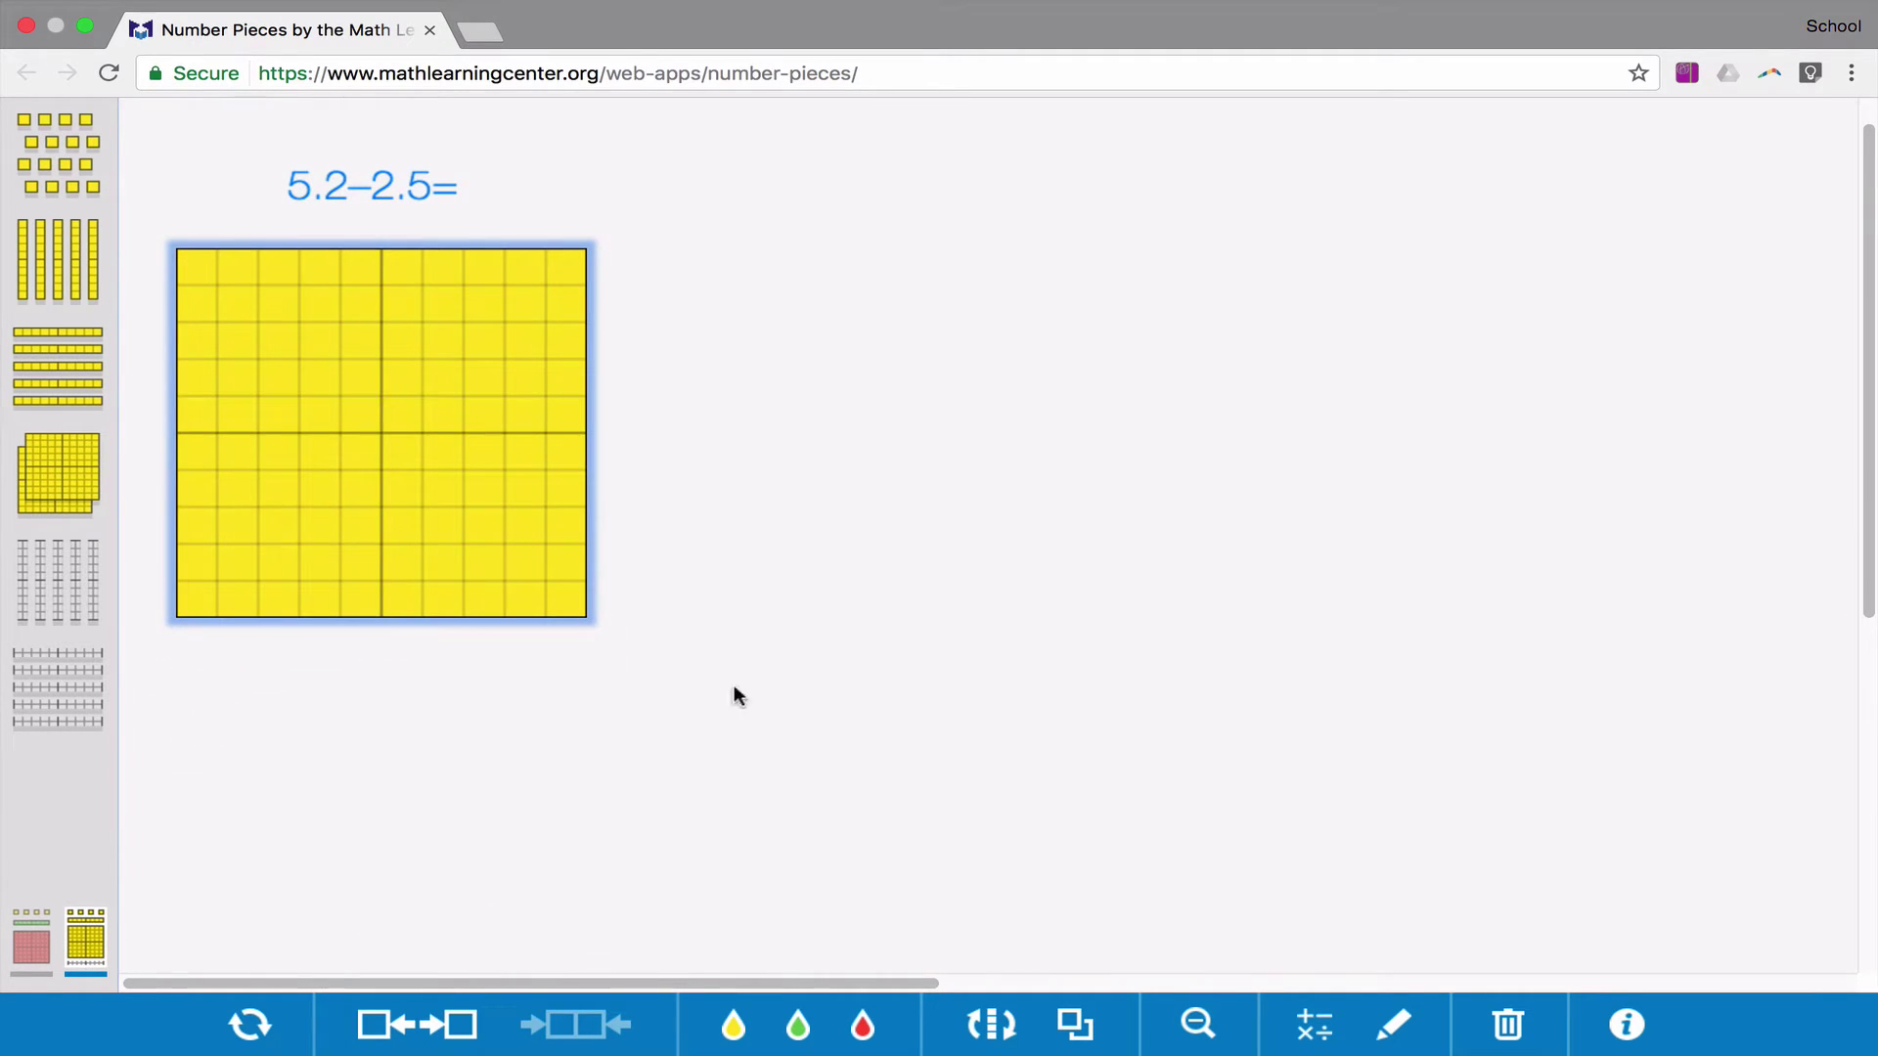
click(1197, 1024)
click(87, 499)
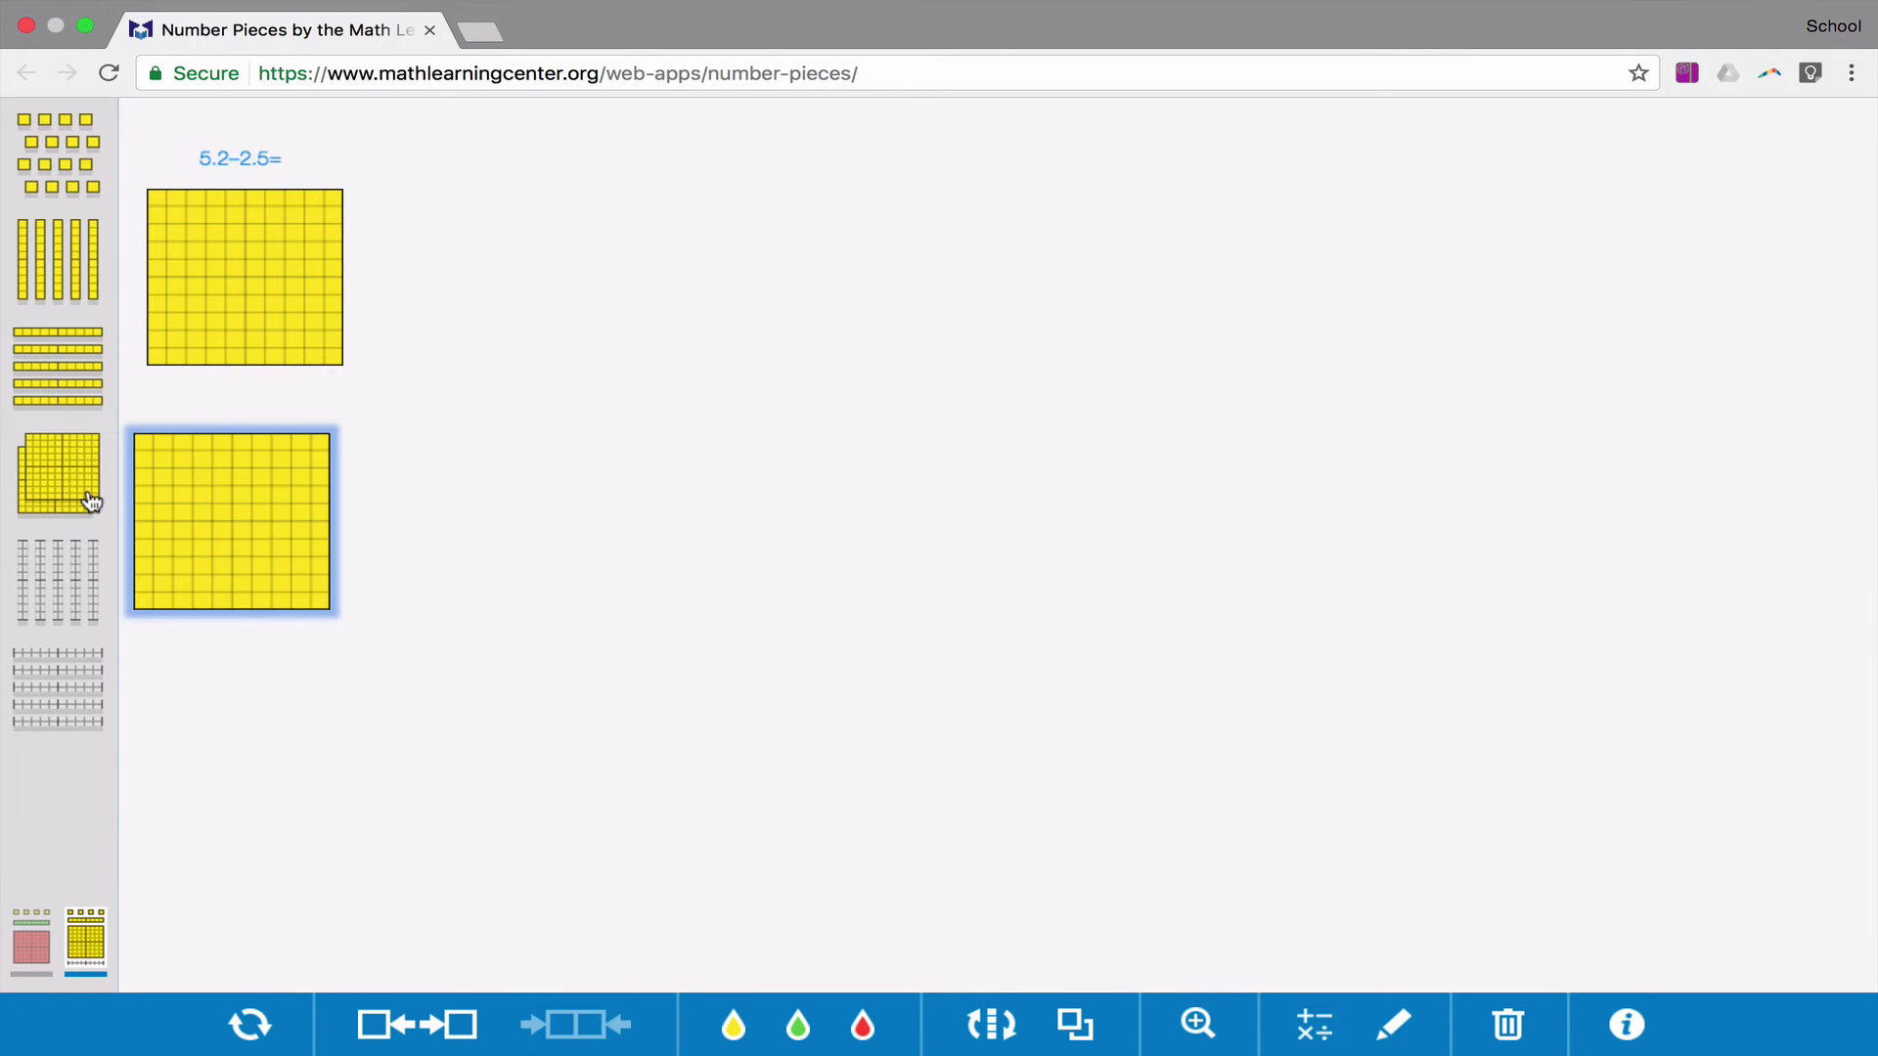
click(80, 494)
click(79, 488)
click(79, 486)
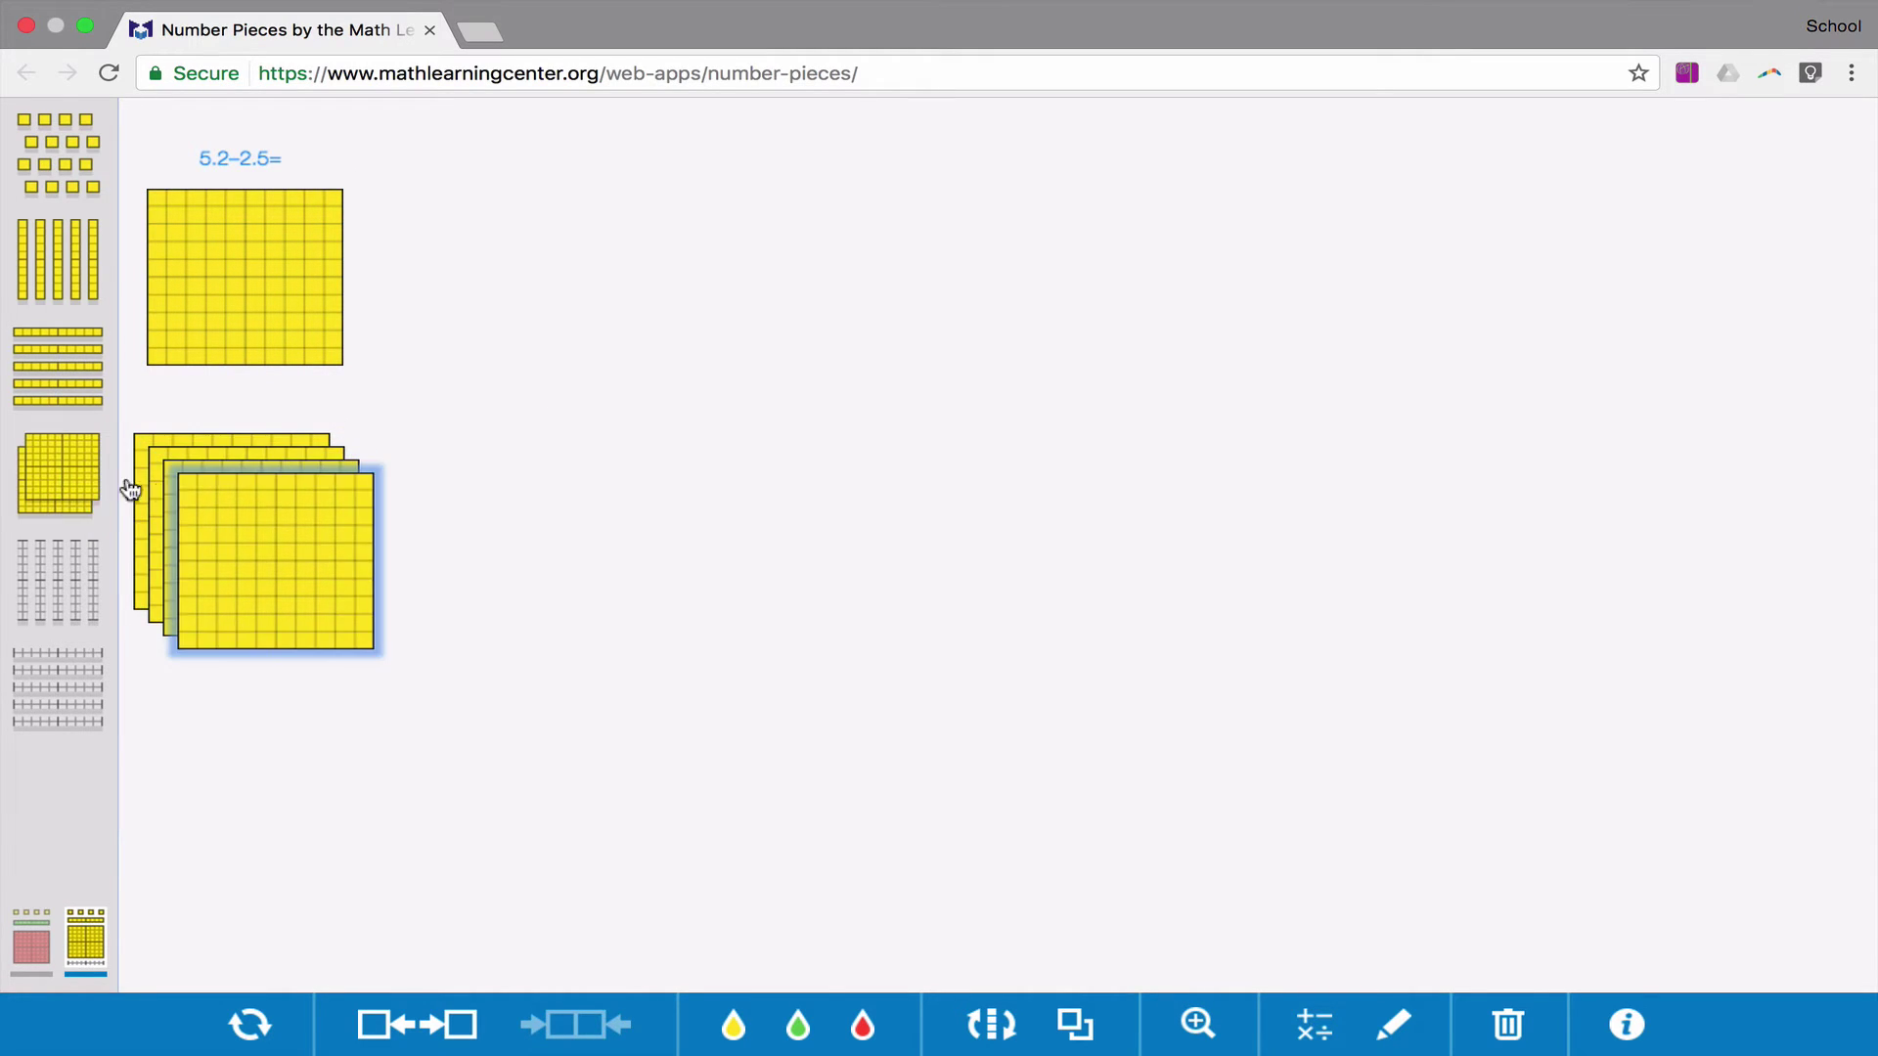
drag(284, 508, 465, 237)
drag(308, 549, 981, 319)
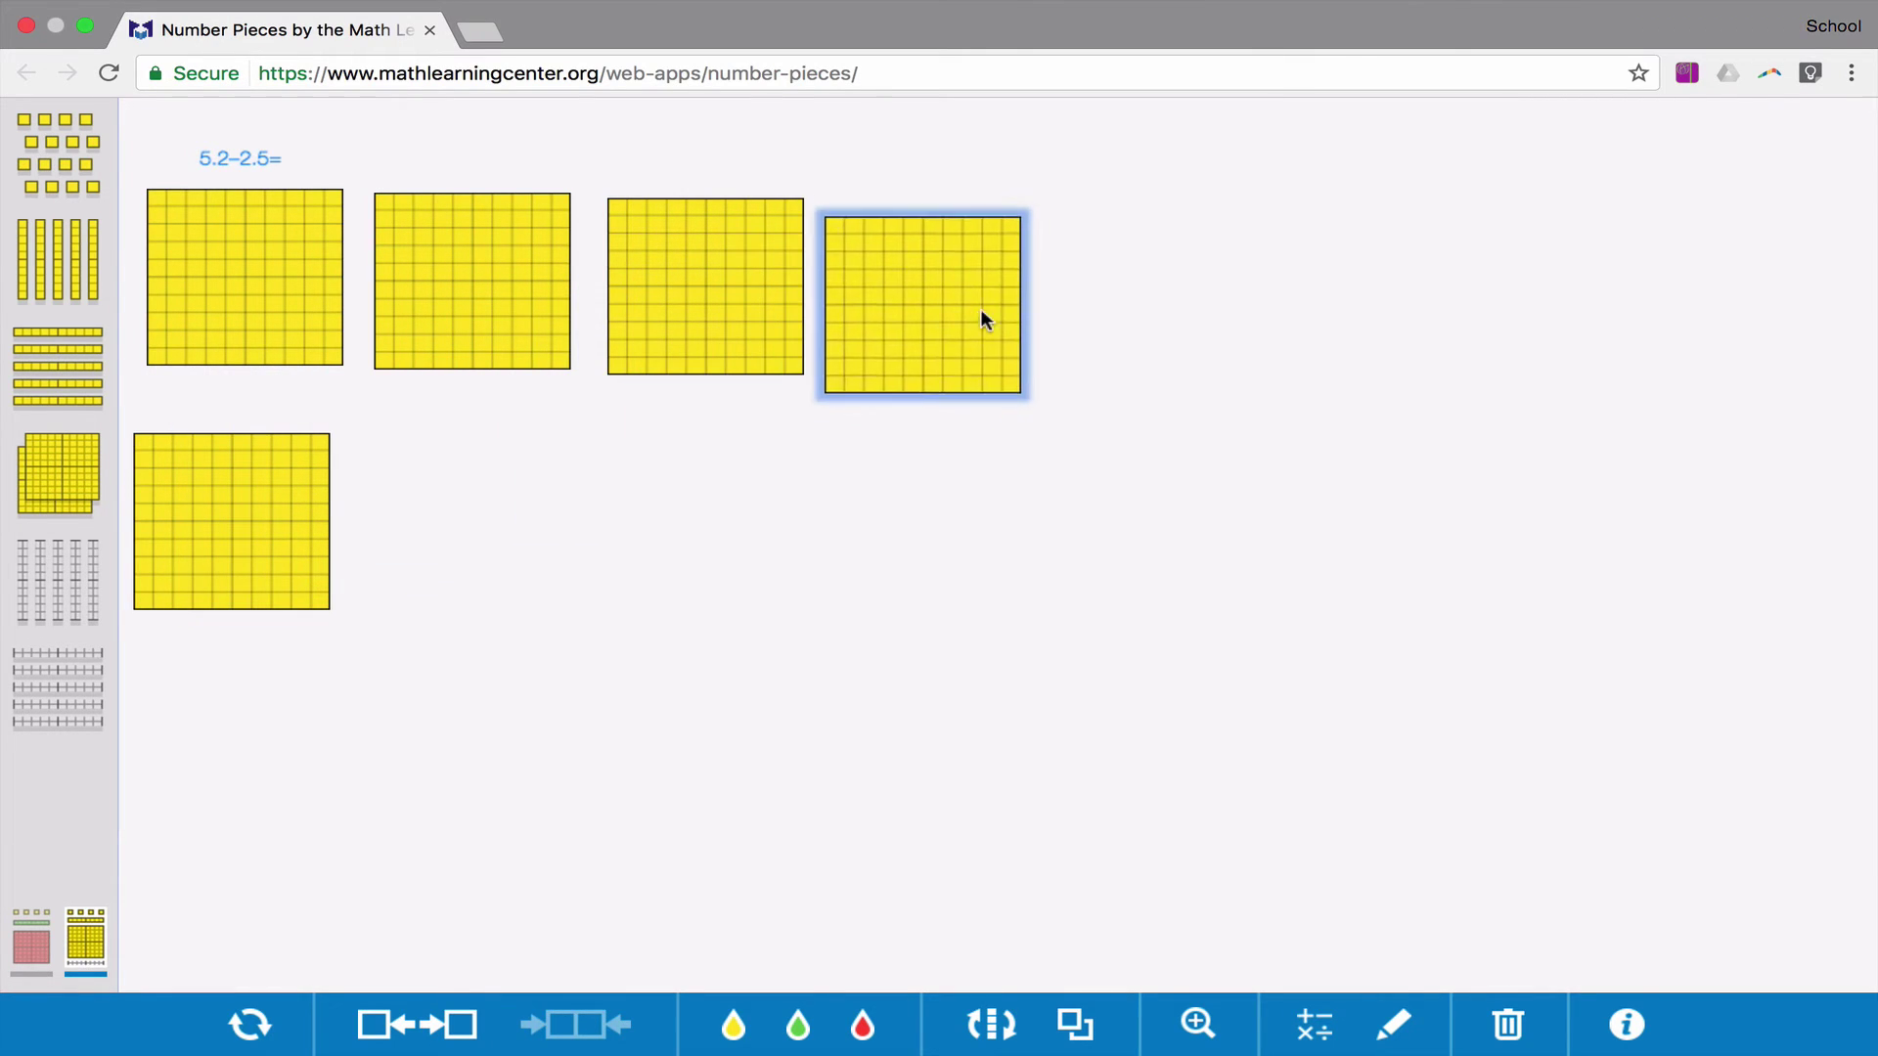
drag(258, 545, 1183, 321)
Add two vertical ten-strips side by side to the right of the row of hundred squares.
click(95, 288)
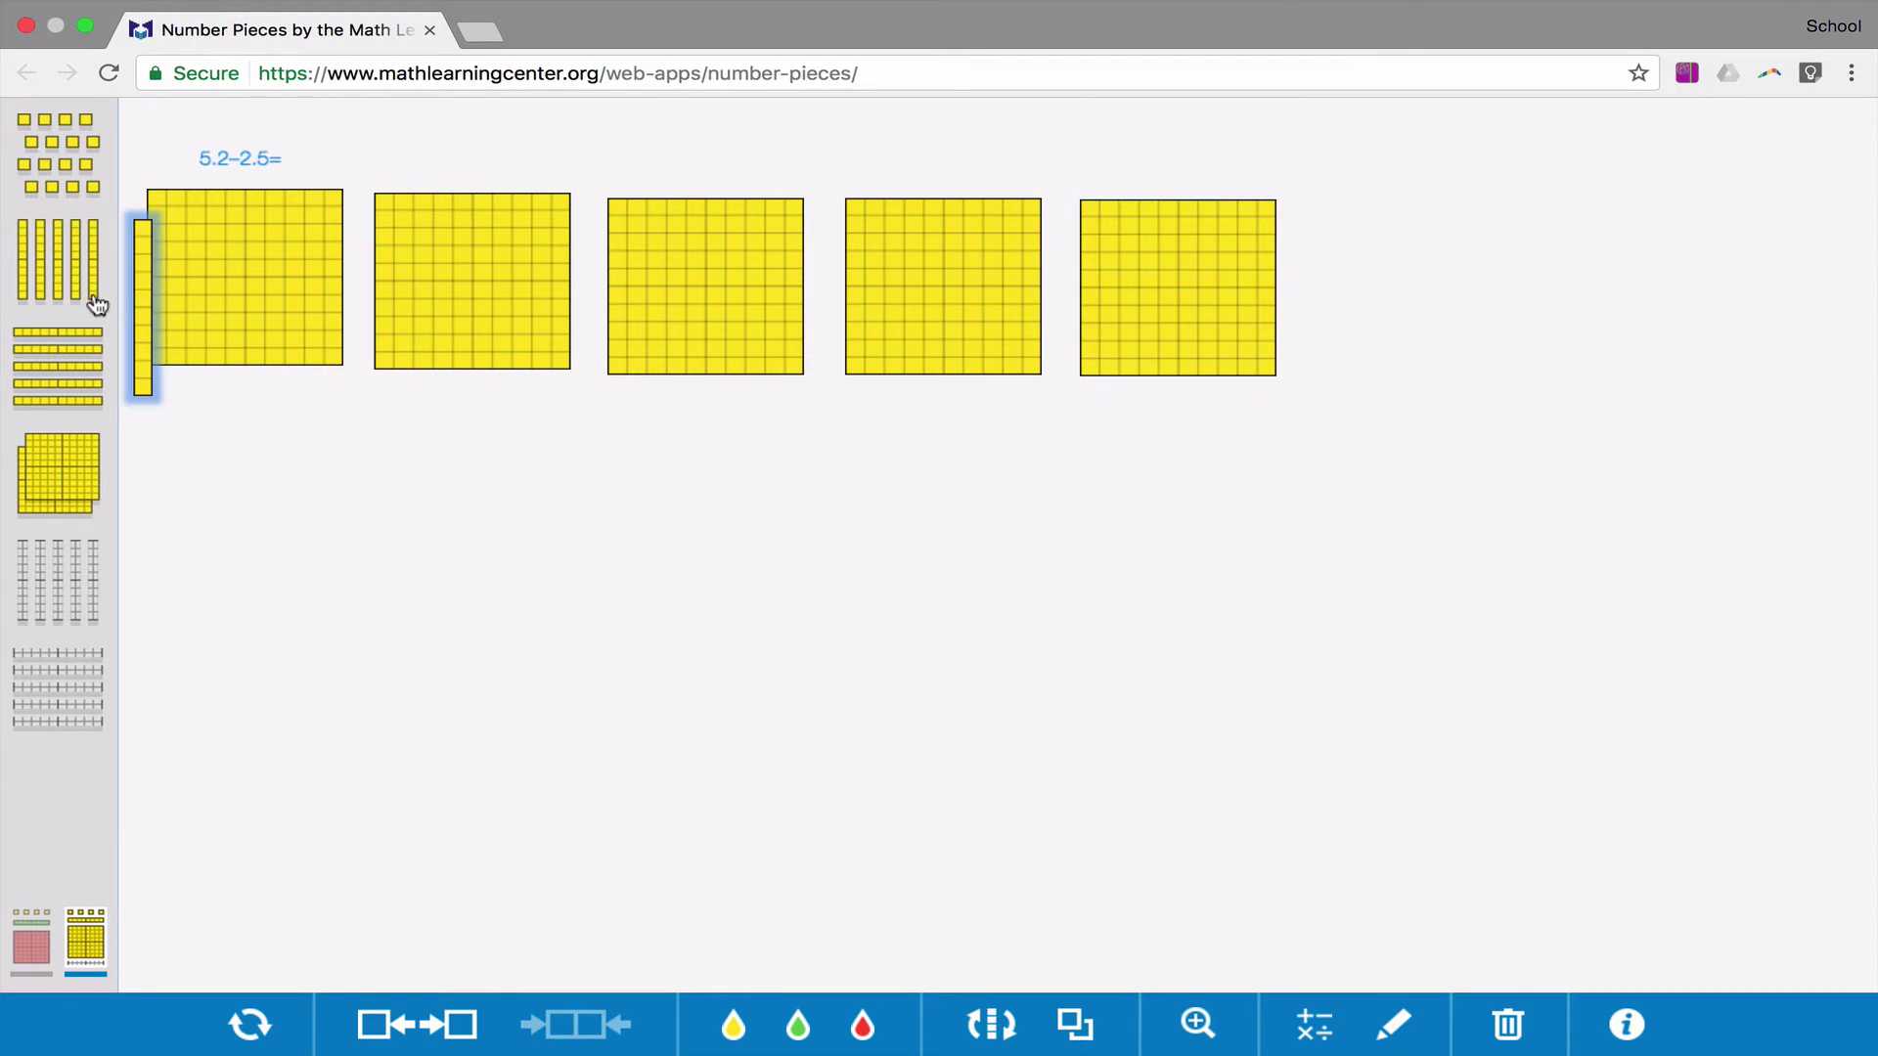
drag(159, 327, 1347, 282)
drag(141, 364, 1418, 354)
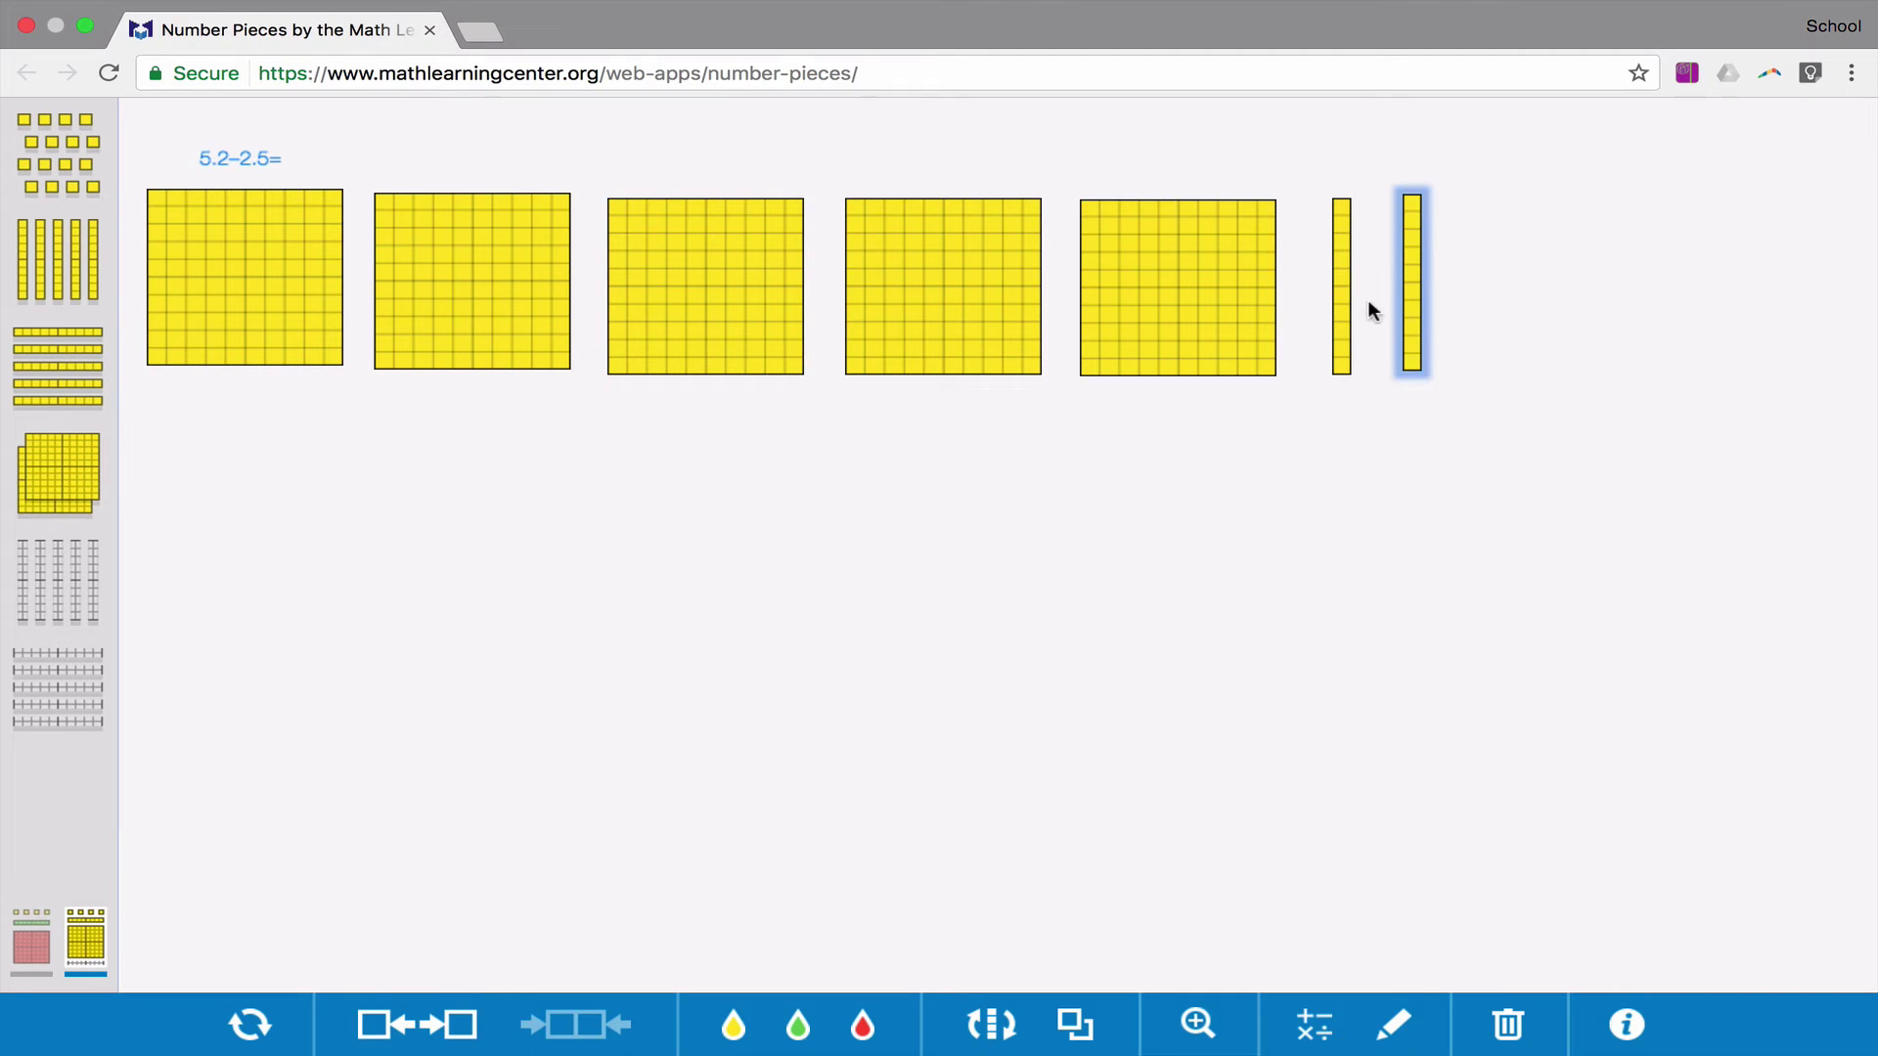
Ungroup the fifth hundred square into strips and spread six of them apart to its right, beside the two loose strips.
click(1200, 286)
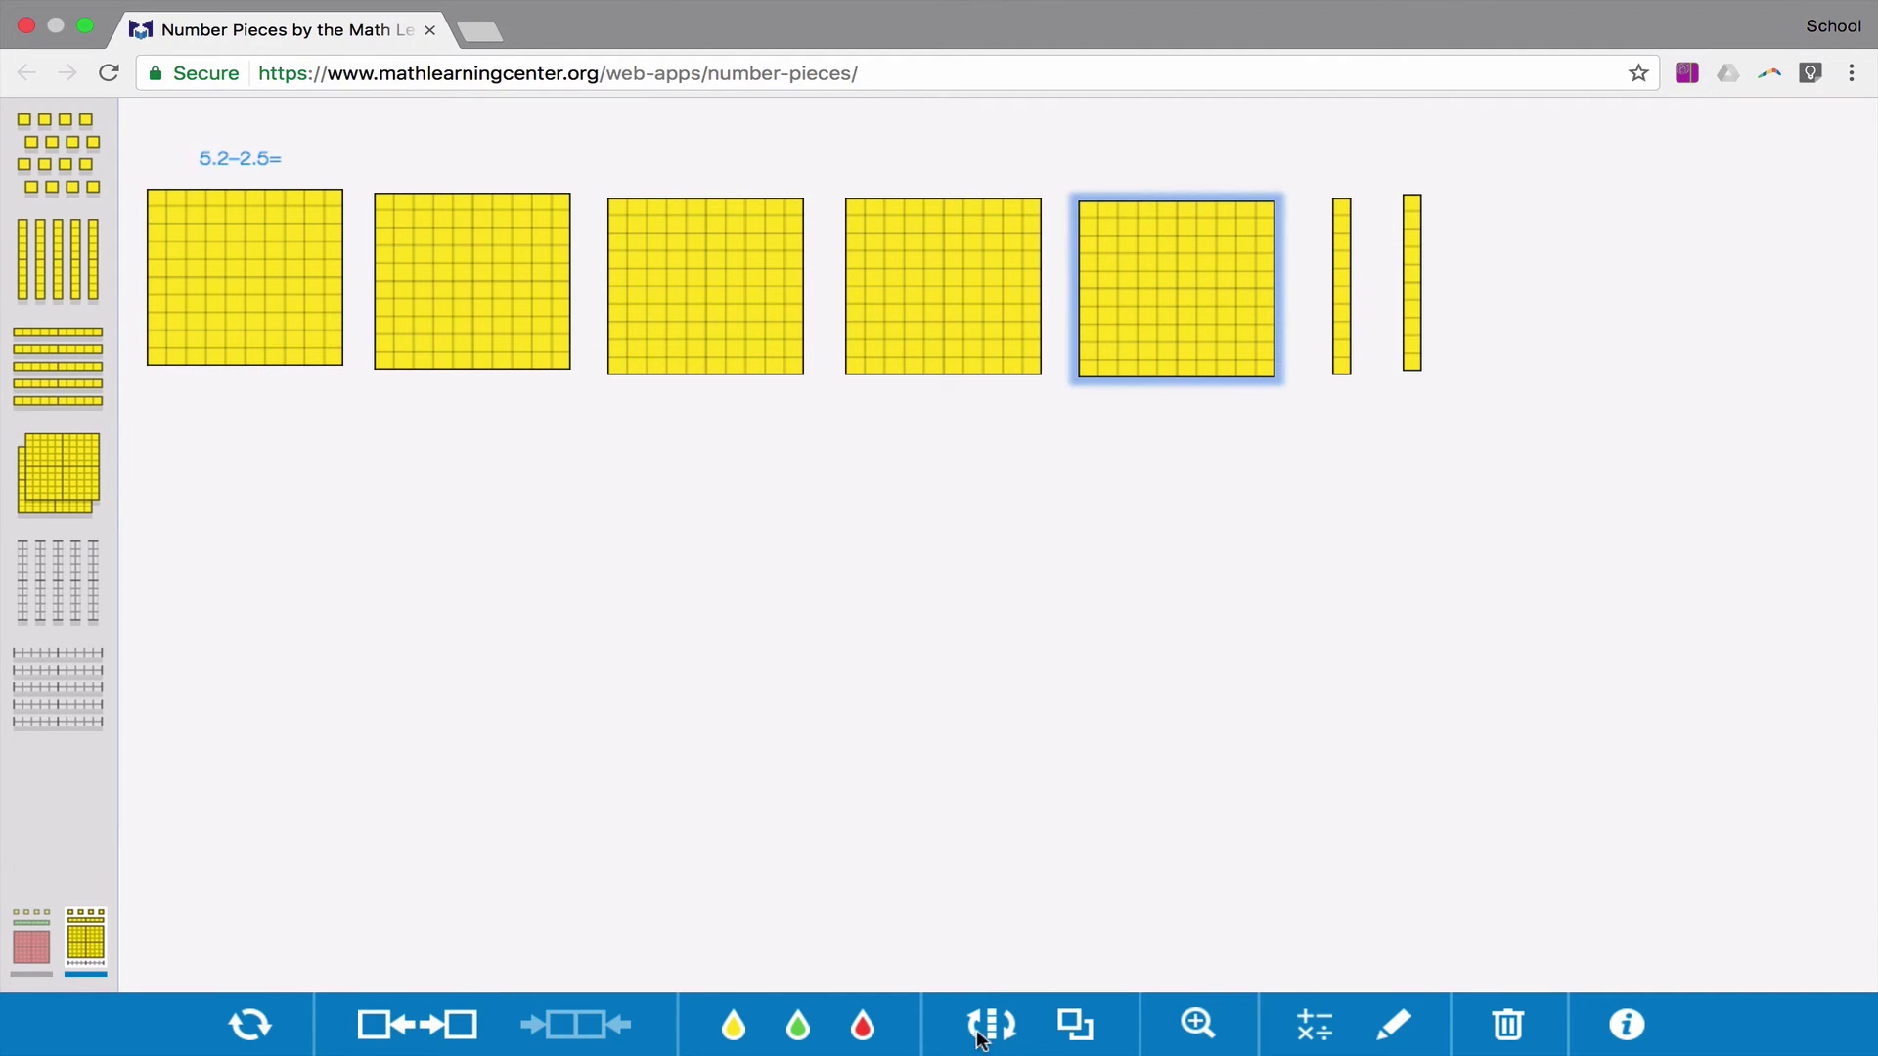
click(437, 1027)
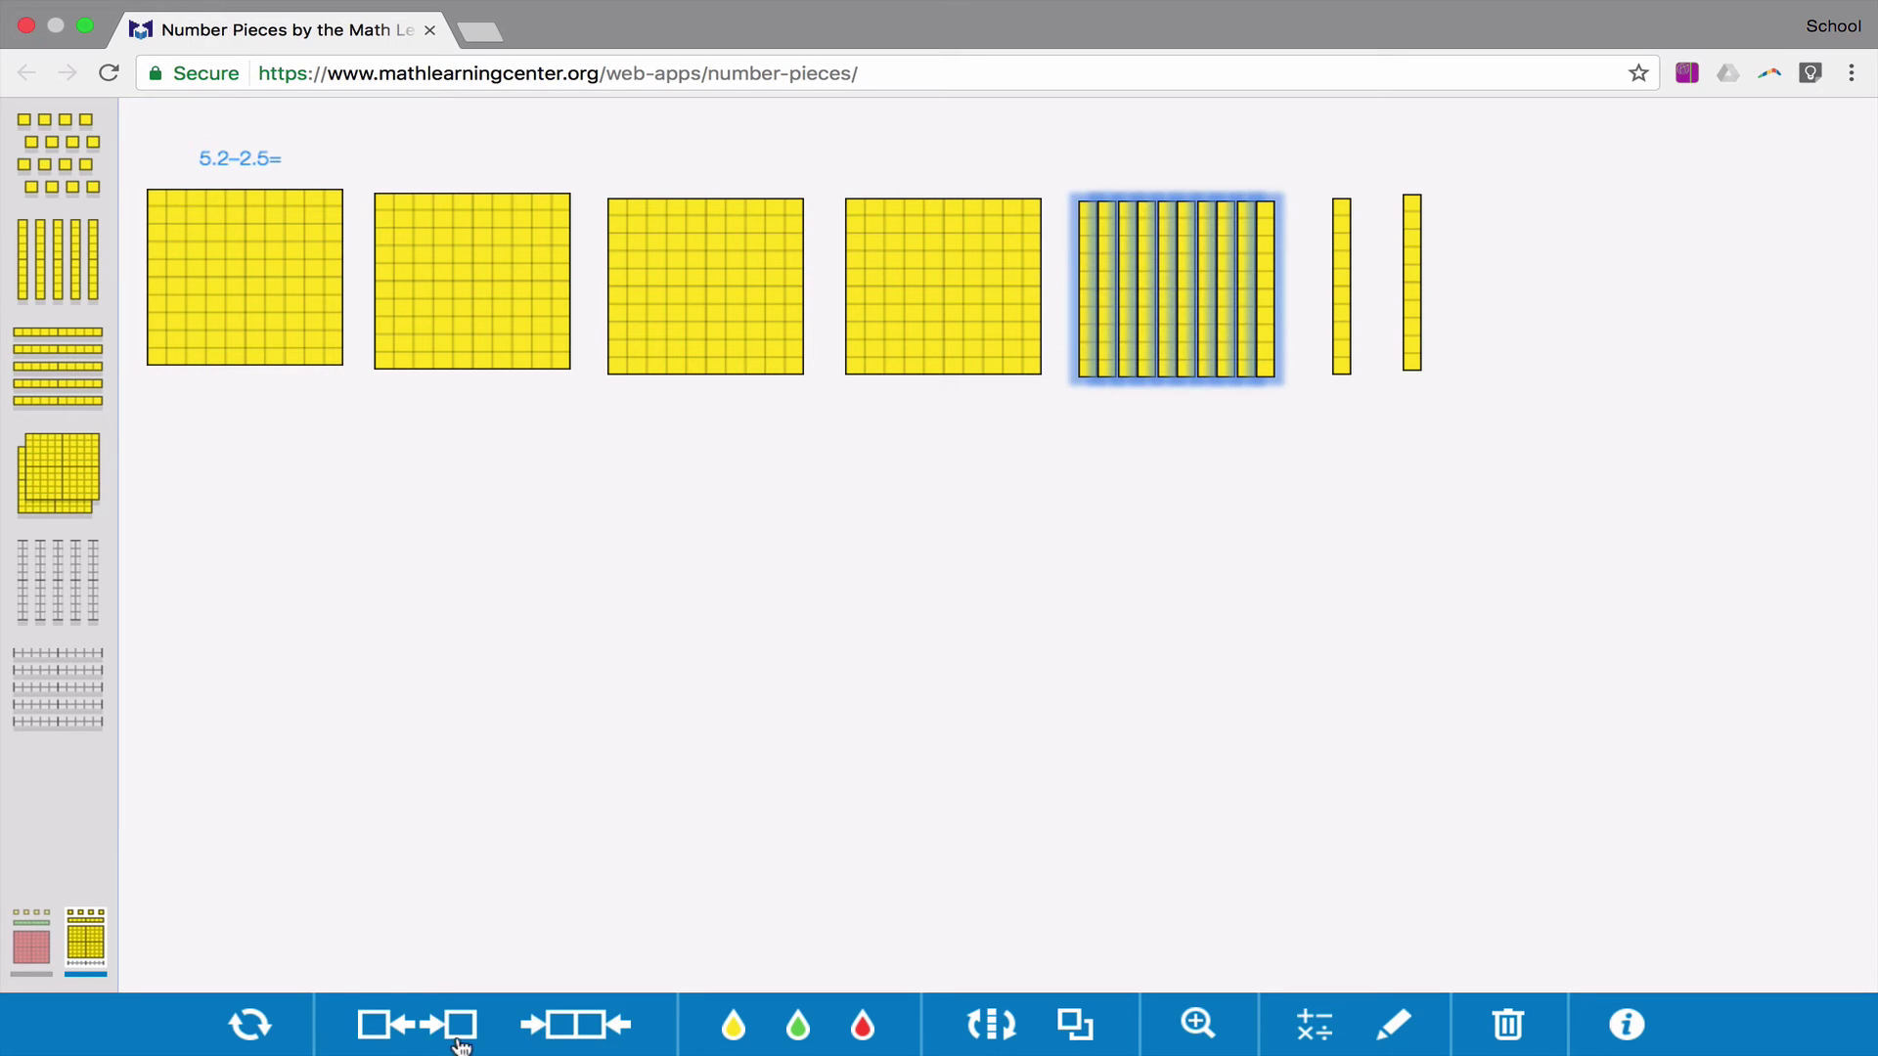
click(1278, 304)
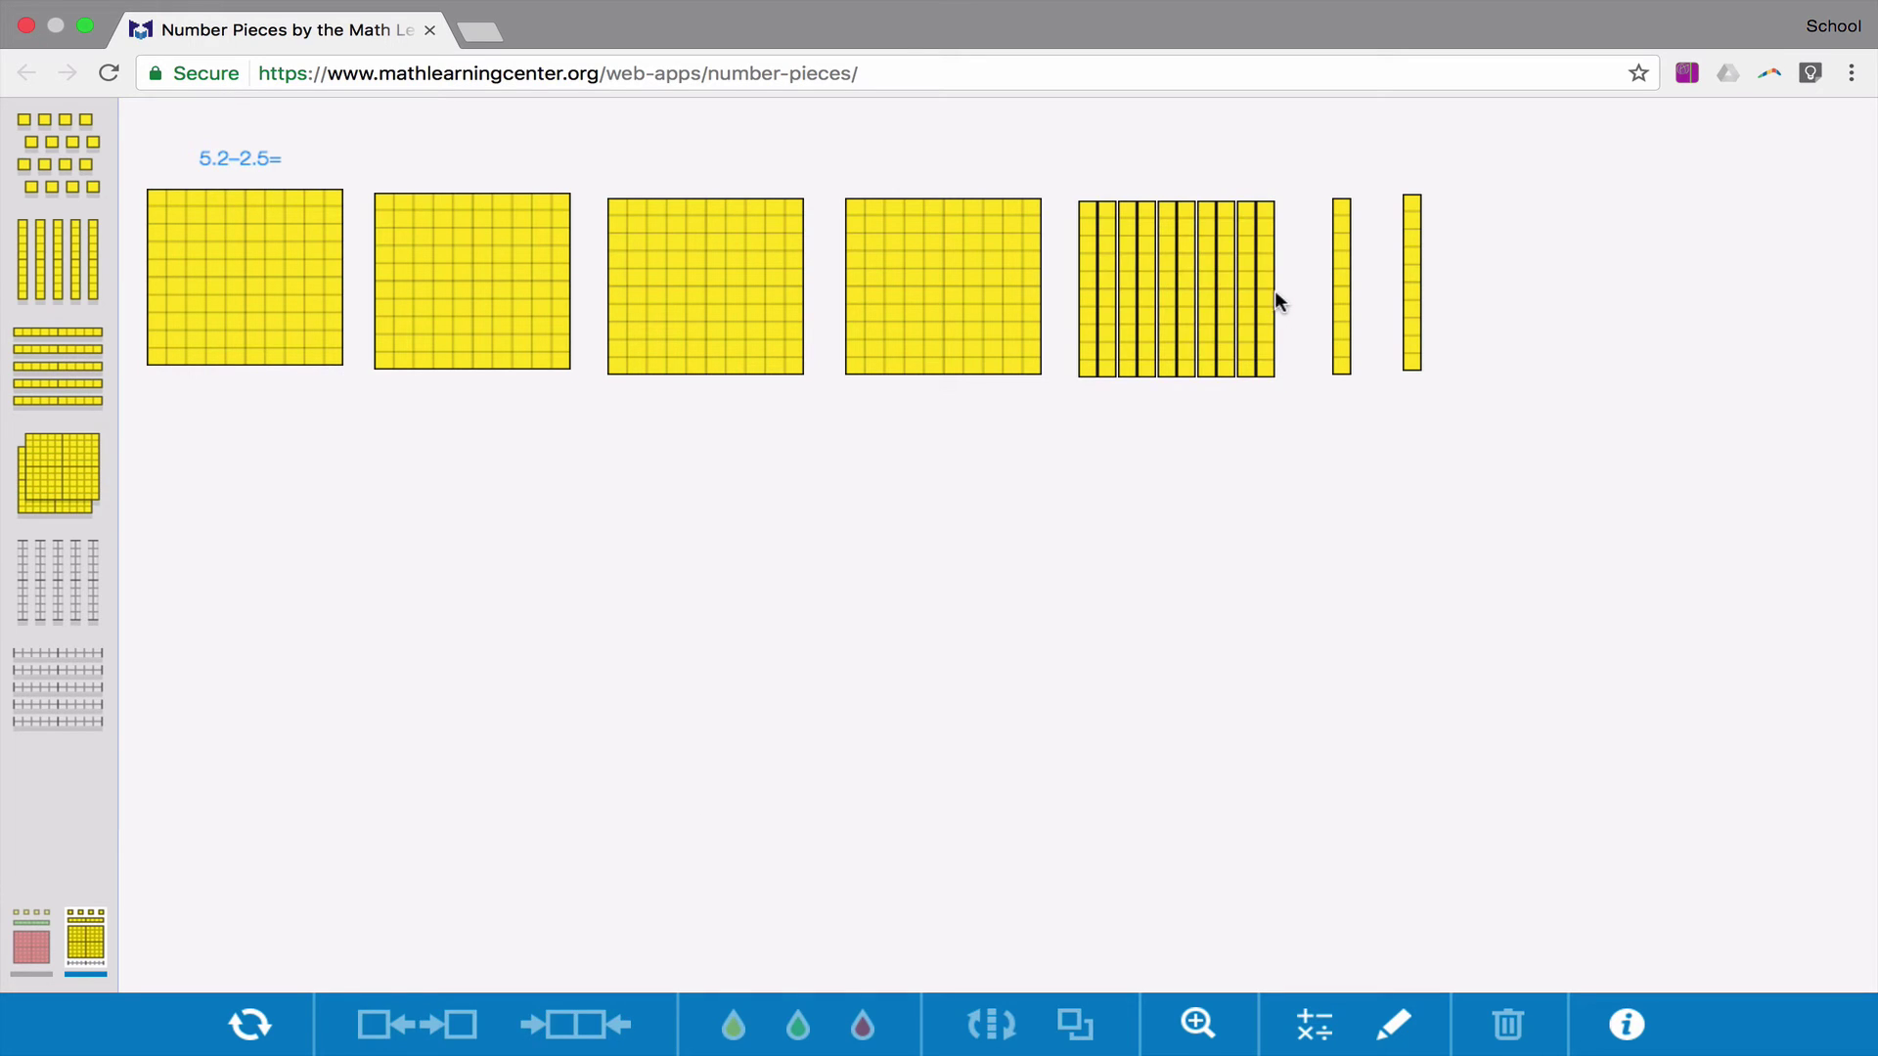
drag(1275, 291, 1472, 286)
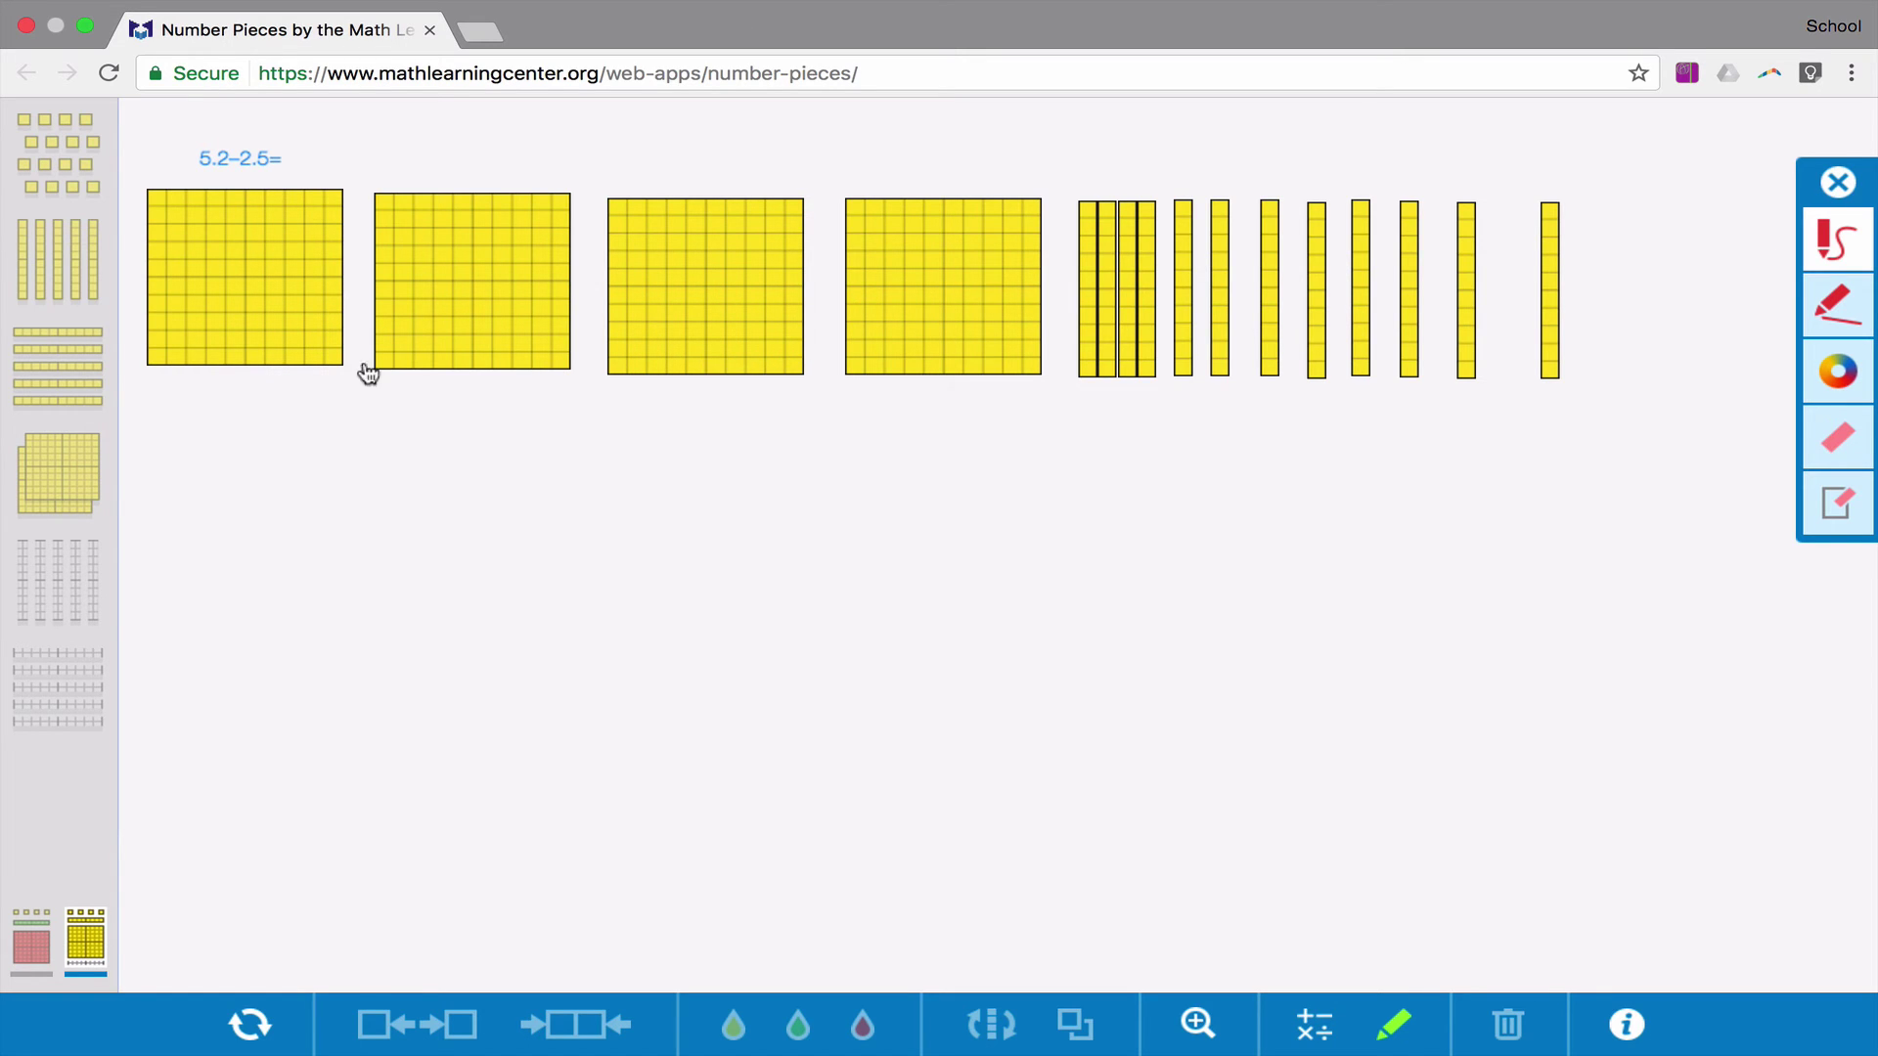
Cross out the two leftmost hundred squares and the five rightmost strips with red freehand lines.
drag(175, 401, 319, 164)
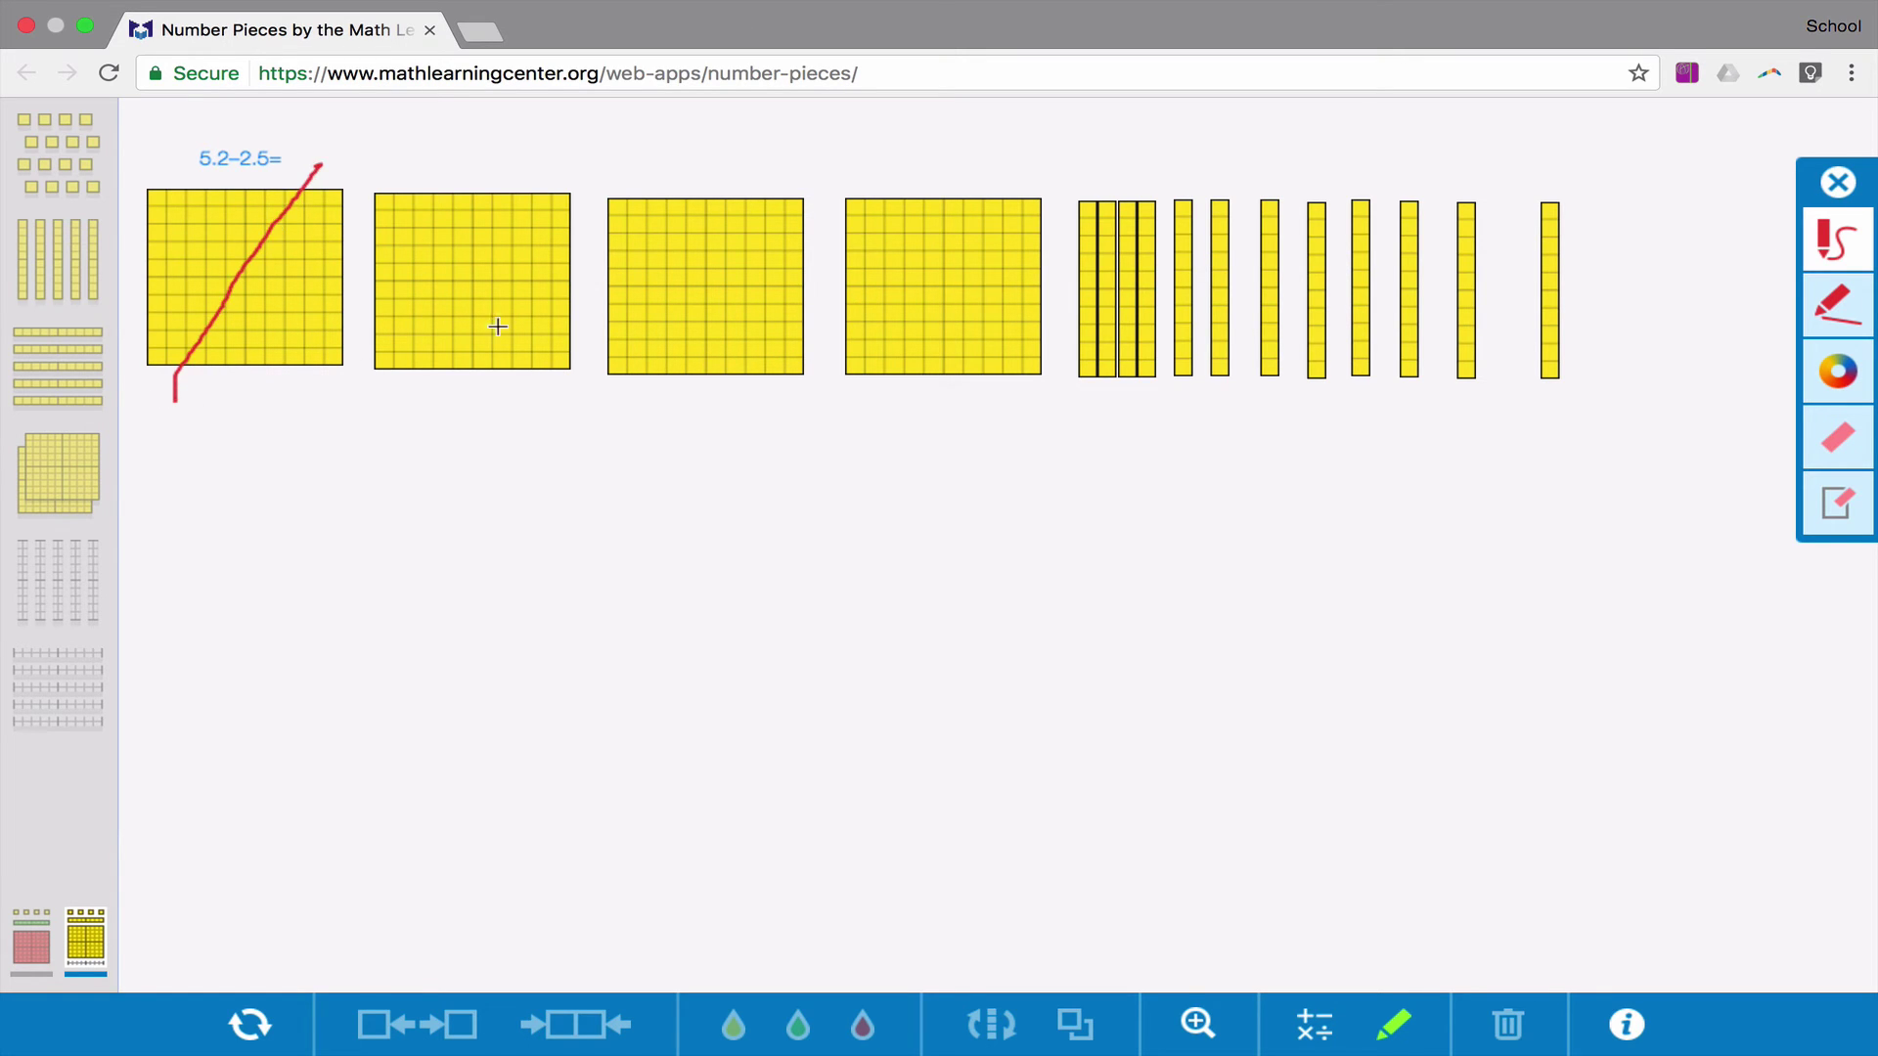
drag(420, 389, 526, 176)
drag(1591, 213, 1513, 354)
drag(1499, 232, 1425, 364)
drag(1444, 237, 1390, 332)
drag(1387, 226, 1337, 311)
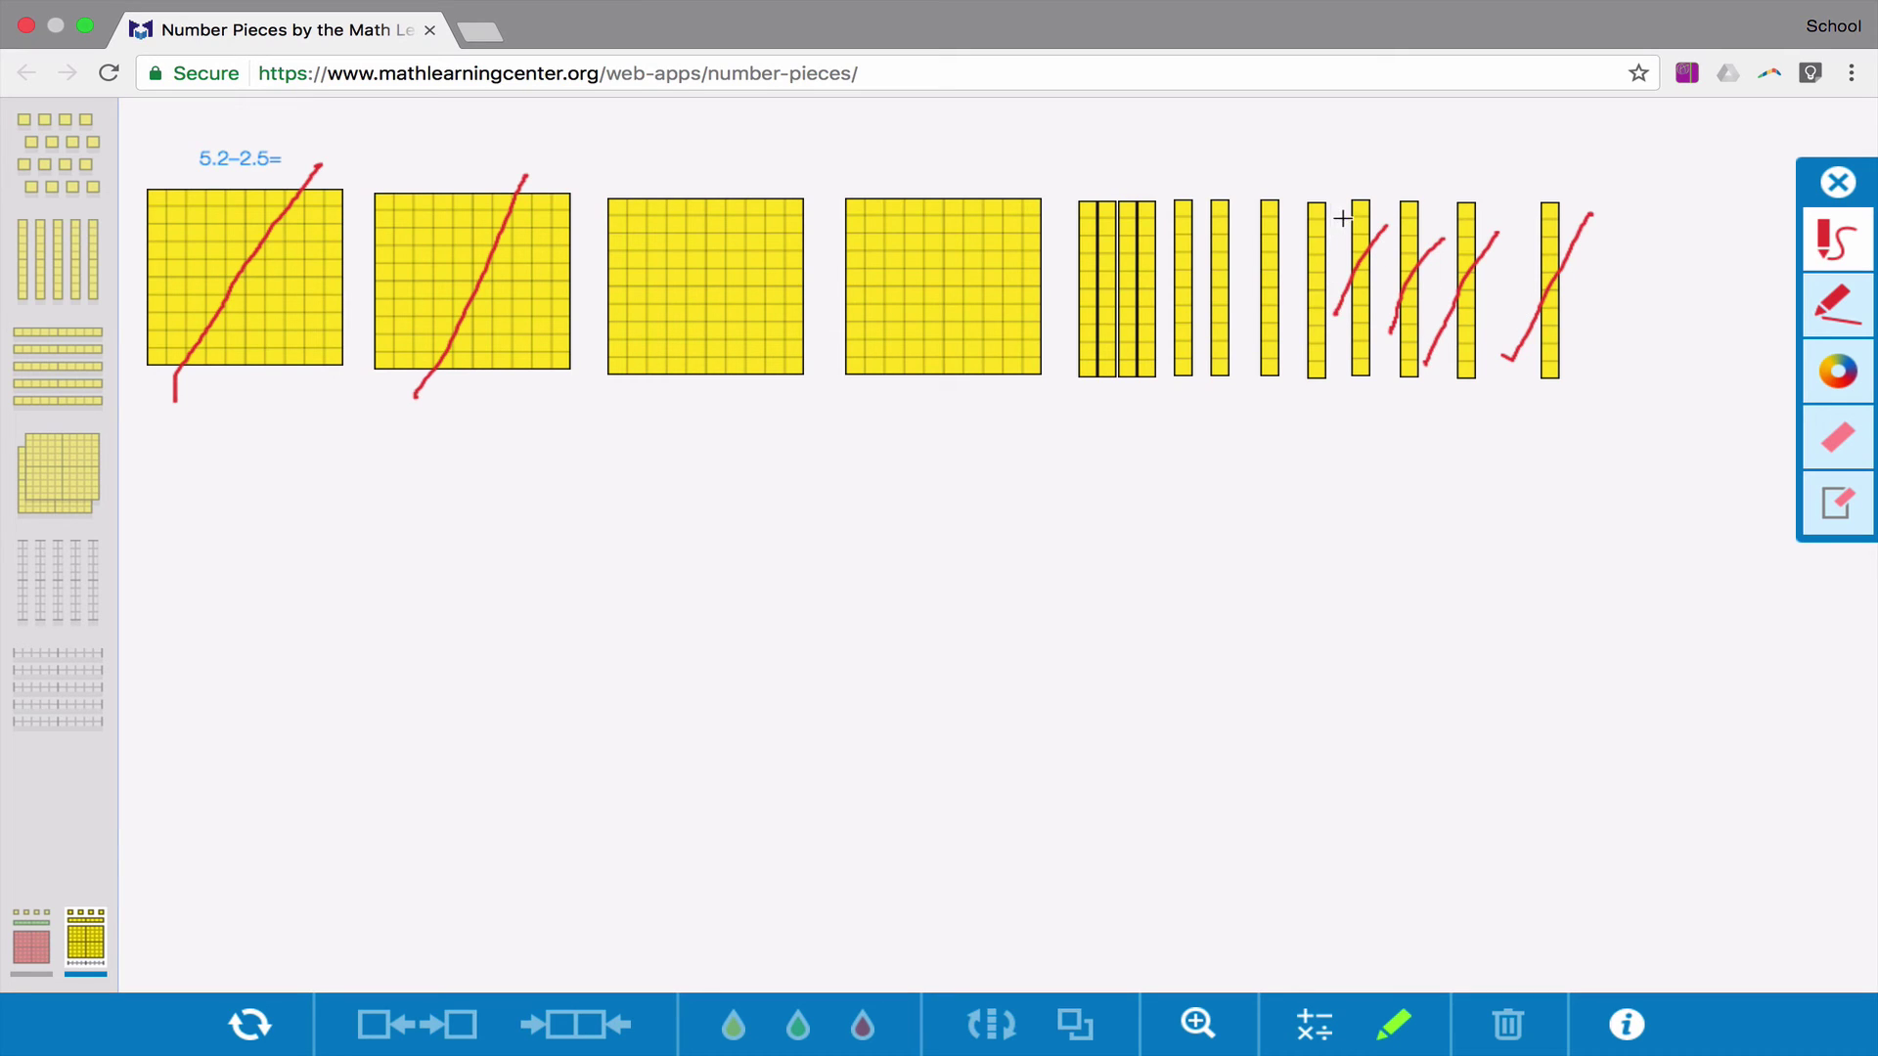
drag(1343, 217, 1288, 309)
Set the pen colour to green and handwrite the answer 2.7 after 5.2–2.5=.
click(1838, 371)
click(1697, 370)
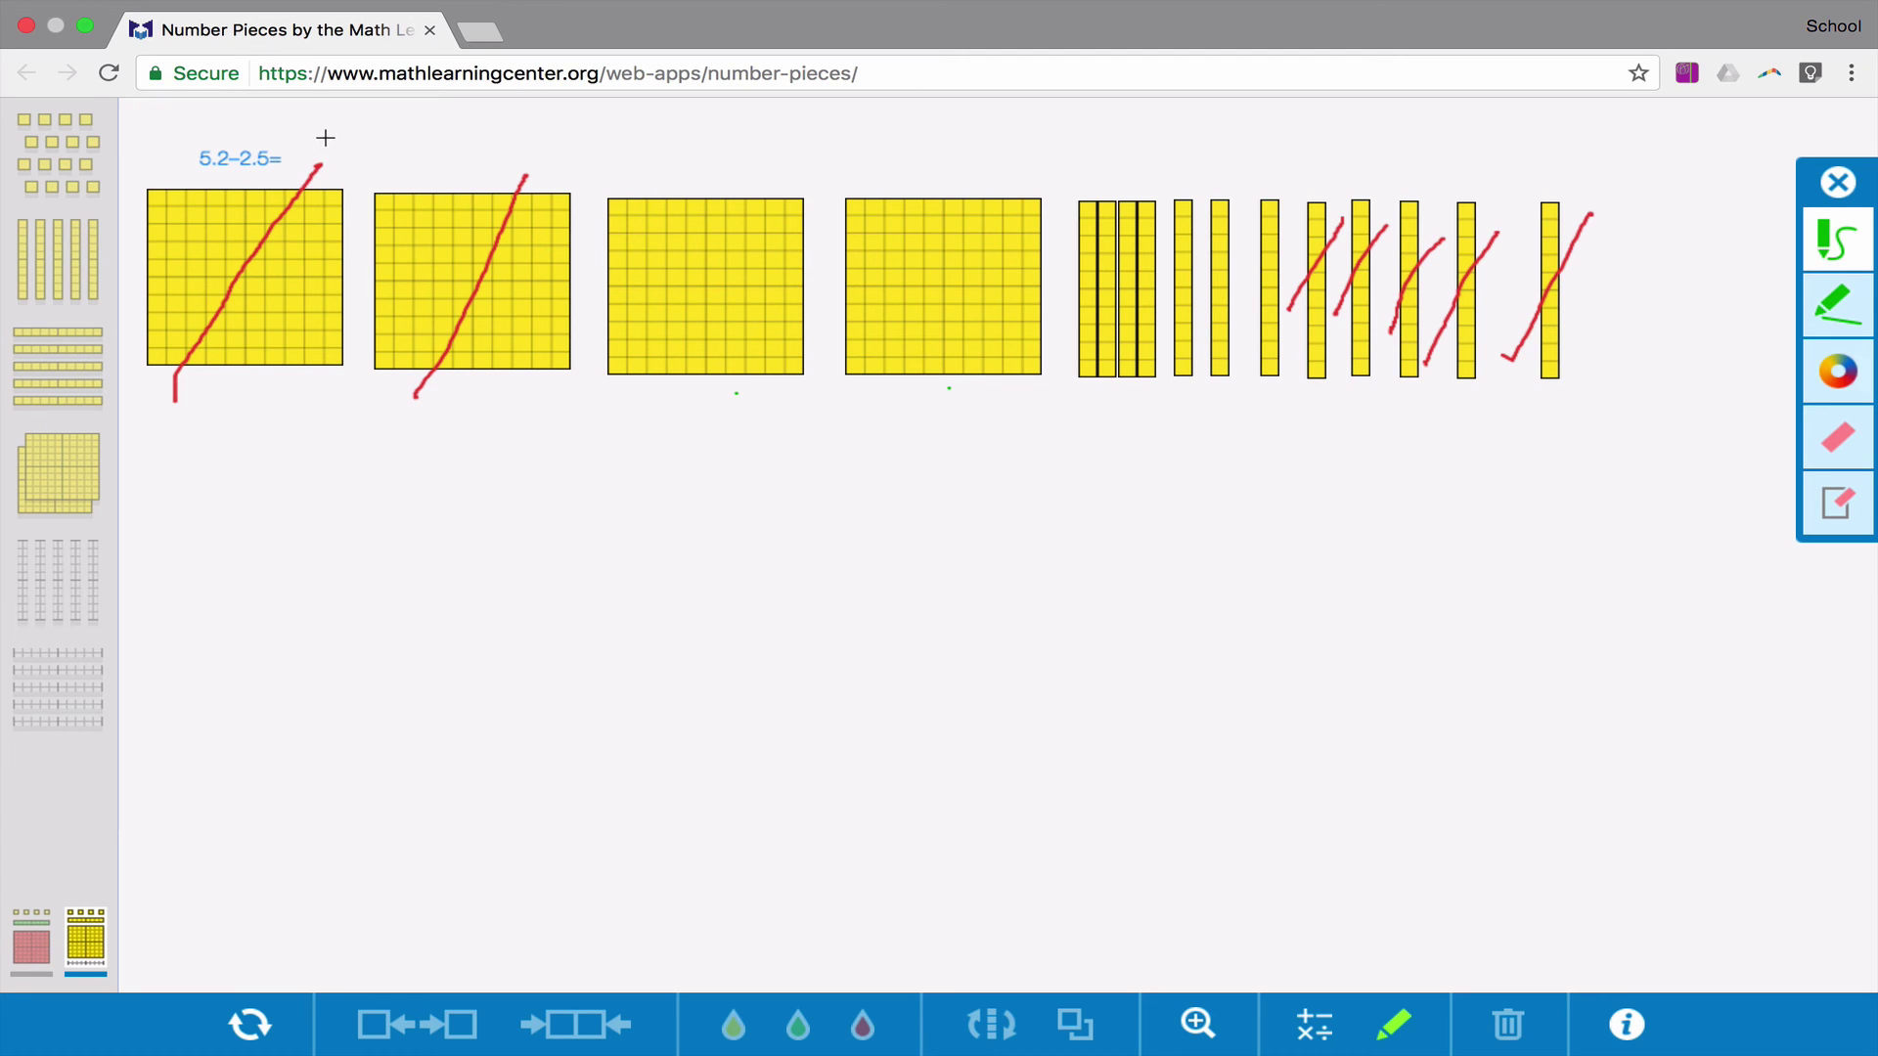
drag(344, 132, 362, 167)
mouse_move(399, 132)
mouse_down()
mouse_move(437, 123)
mouse_move(445, 169)
mouse_up()
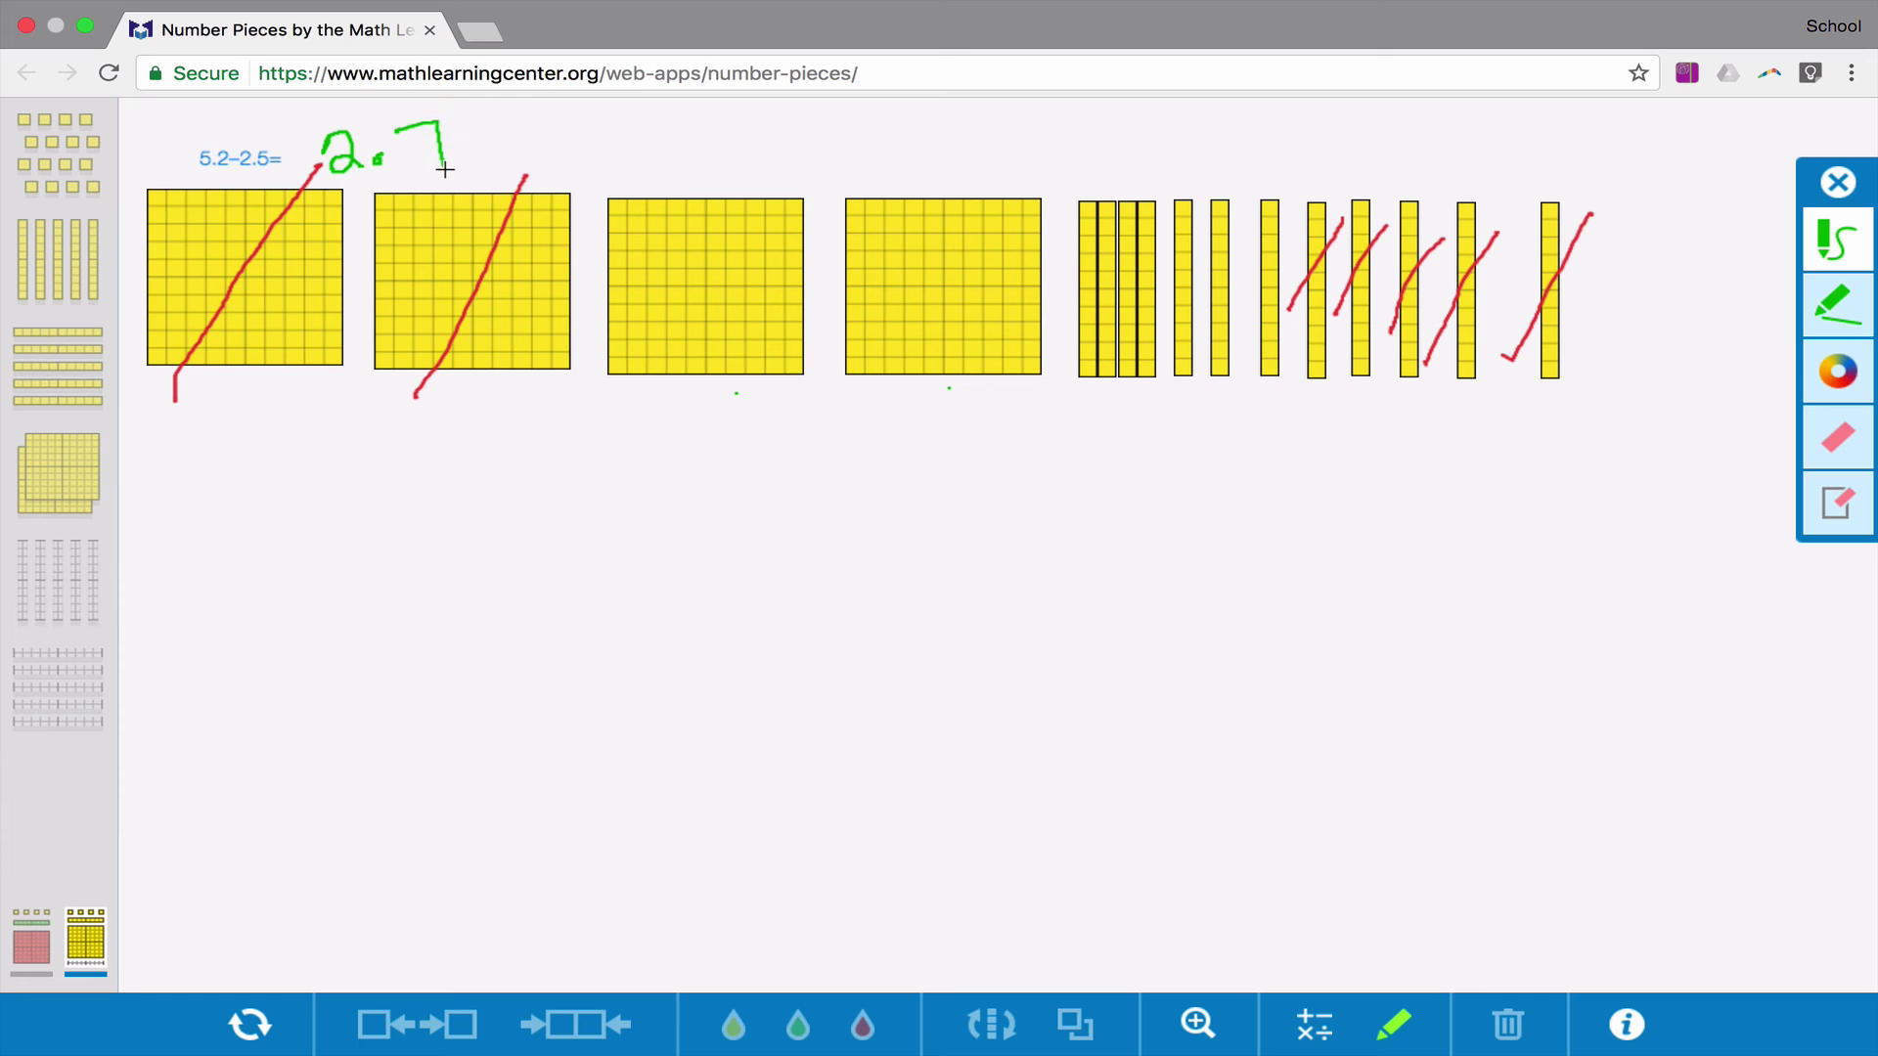